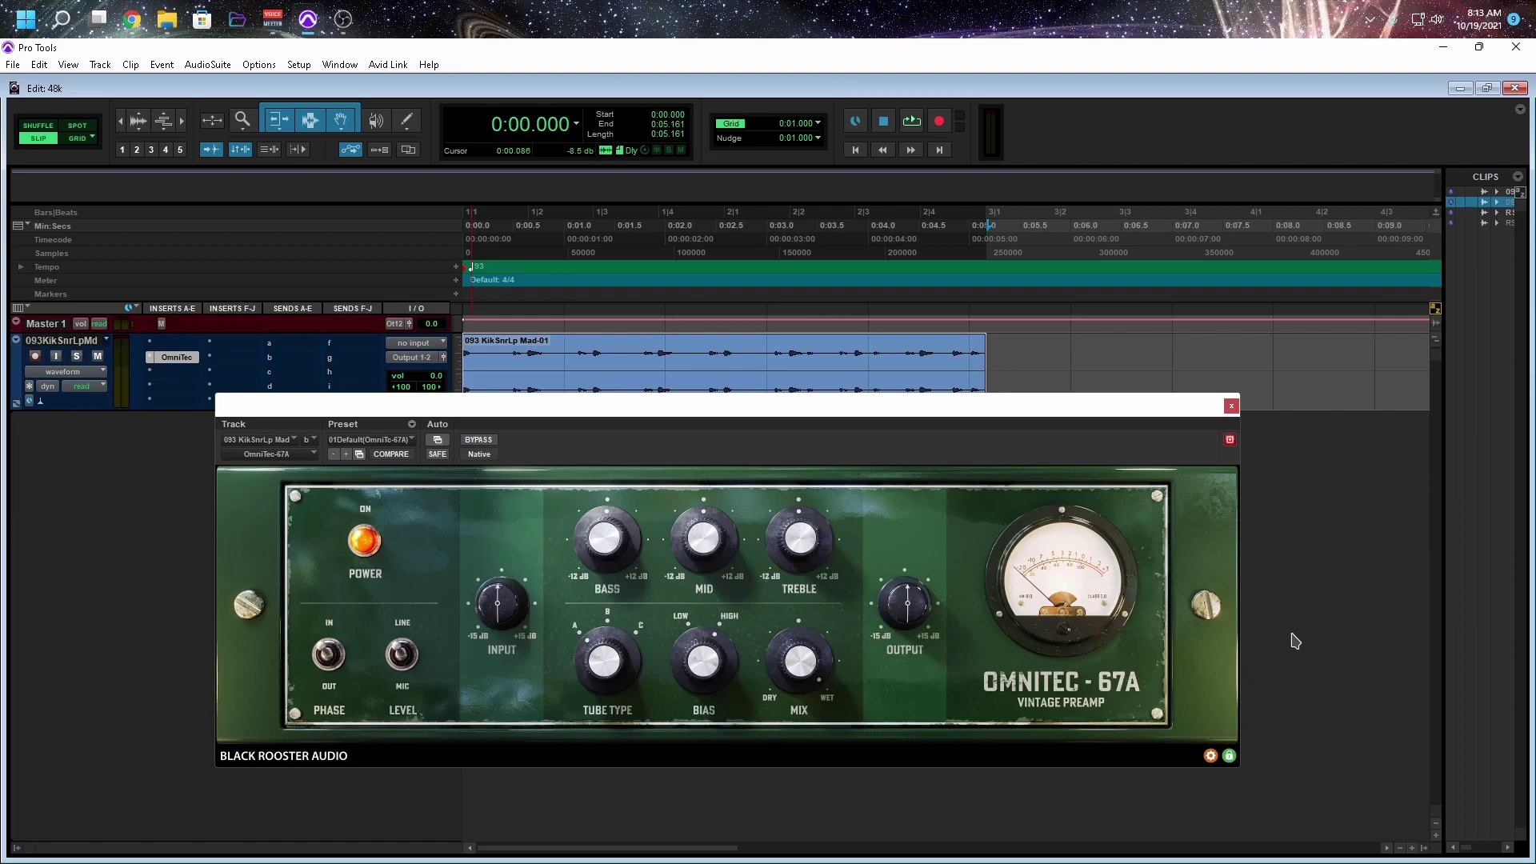
Clear the Edit window by closing the OmniTec-67A plug-in and the Clips list, and audition the drum loop.
click(1231, 406)
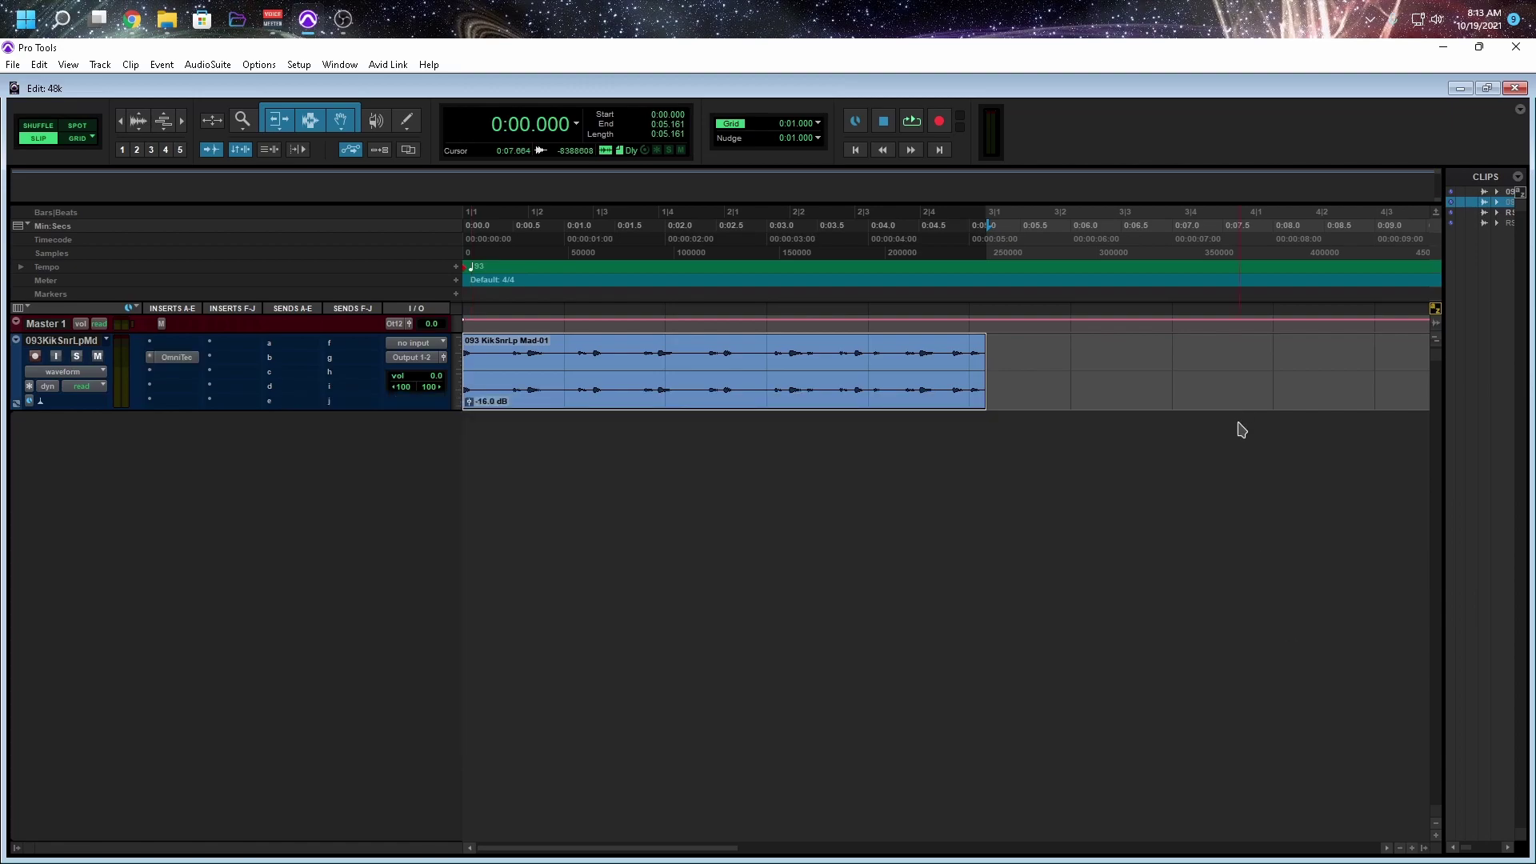
click(1425, 849)
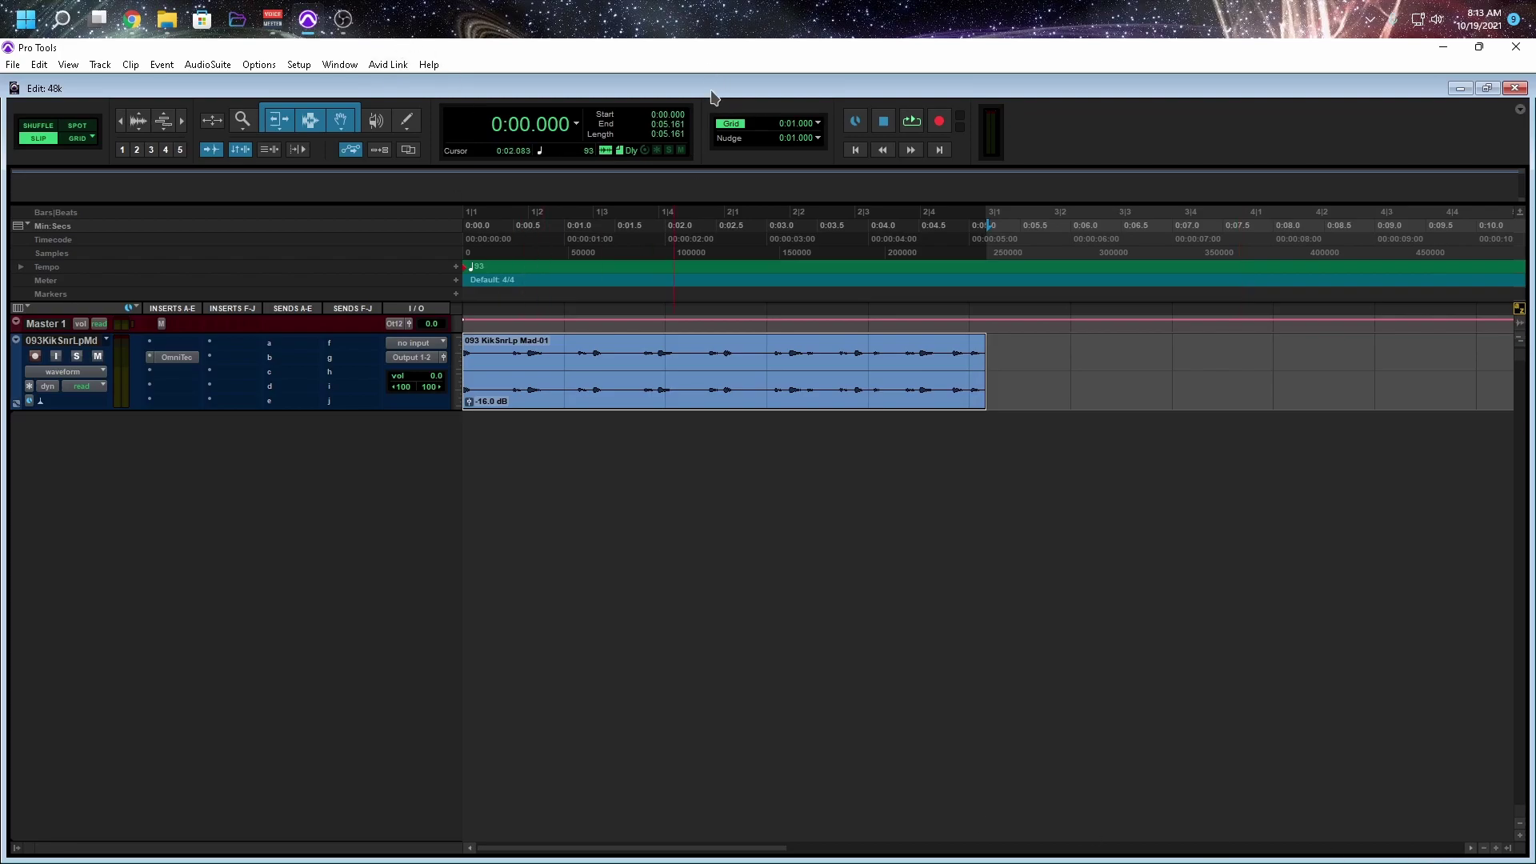
key(space)
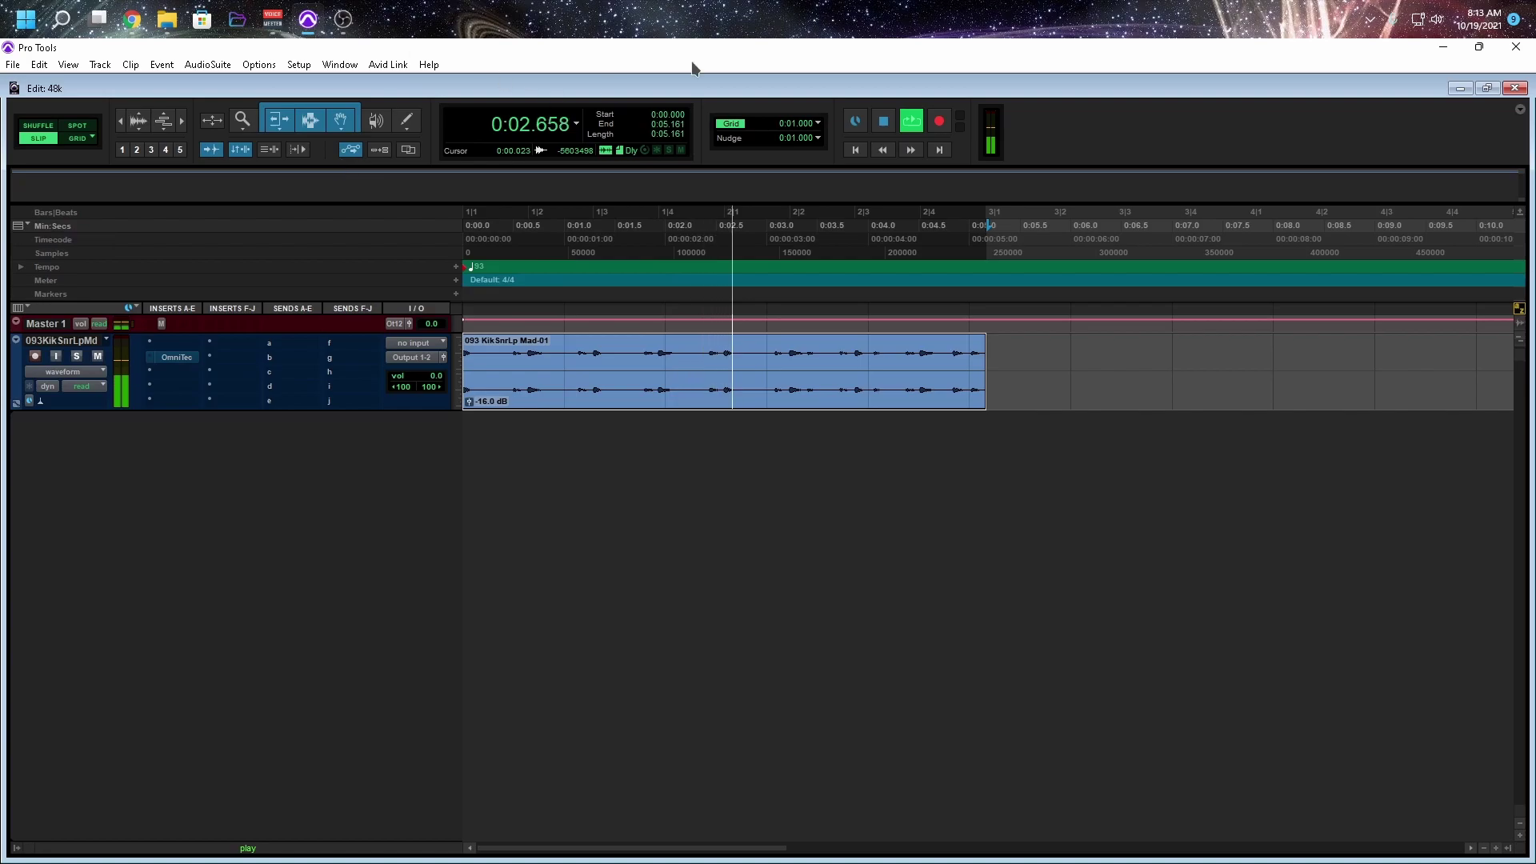
key(space)
Open the OmniTec insert on the drum loop track and examine its Knob Mode, Knob Sensitivity and GUI Size options.
click(172, 357)
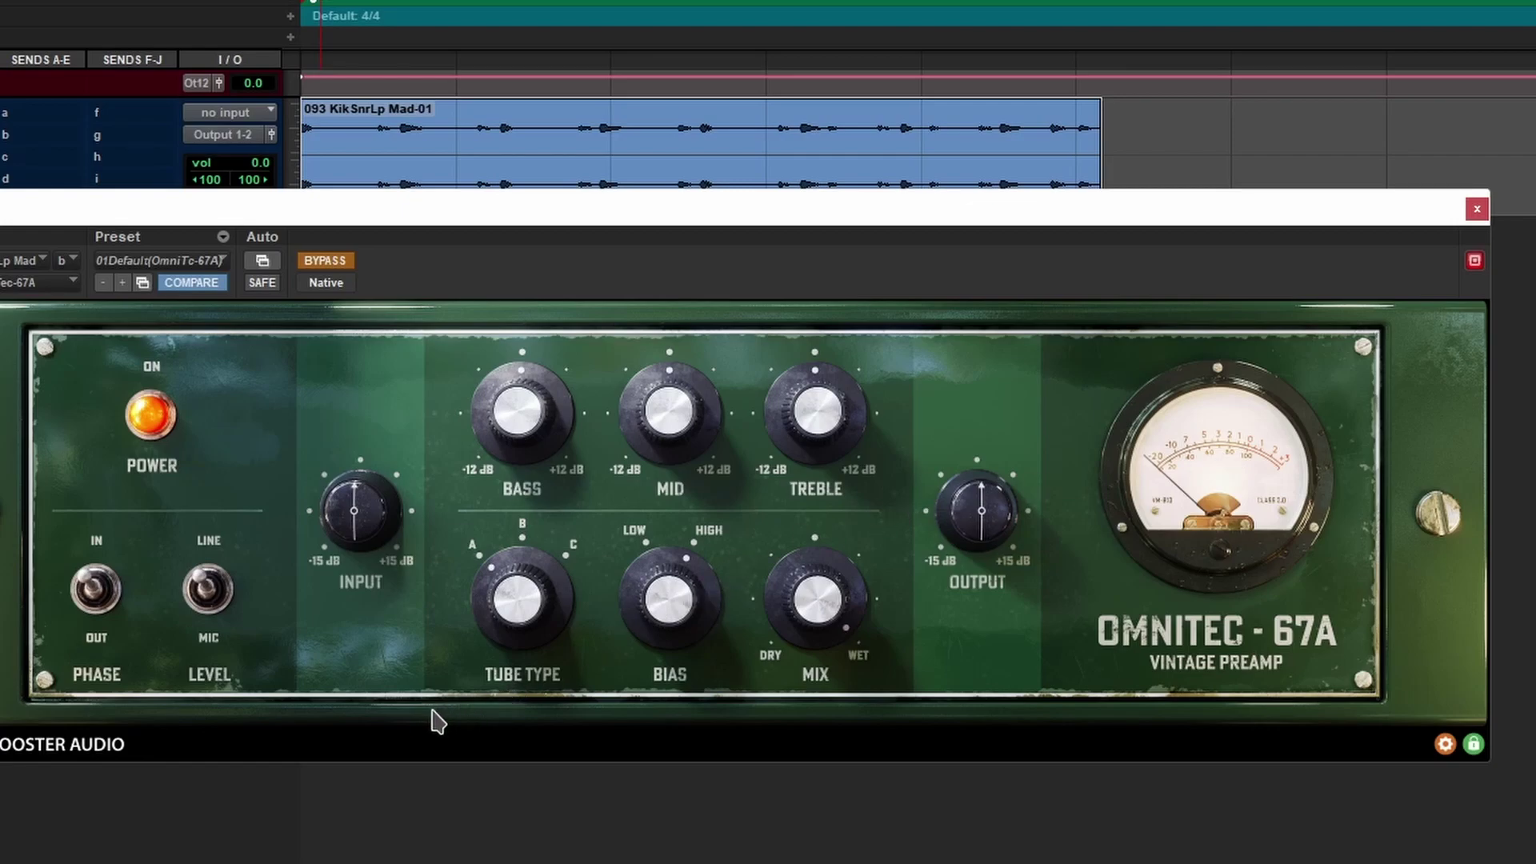
right_click(1433, 610)
mouse_move(1457, 625)
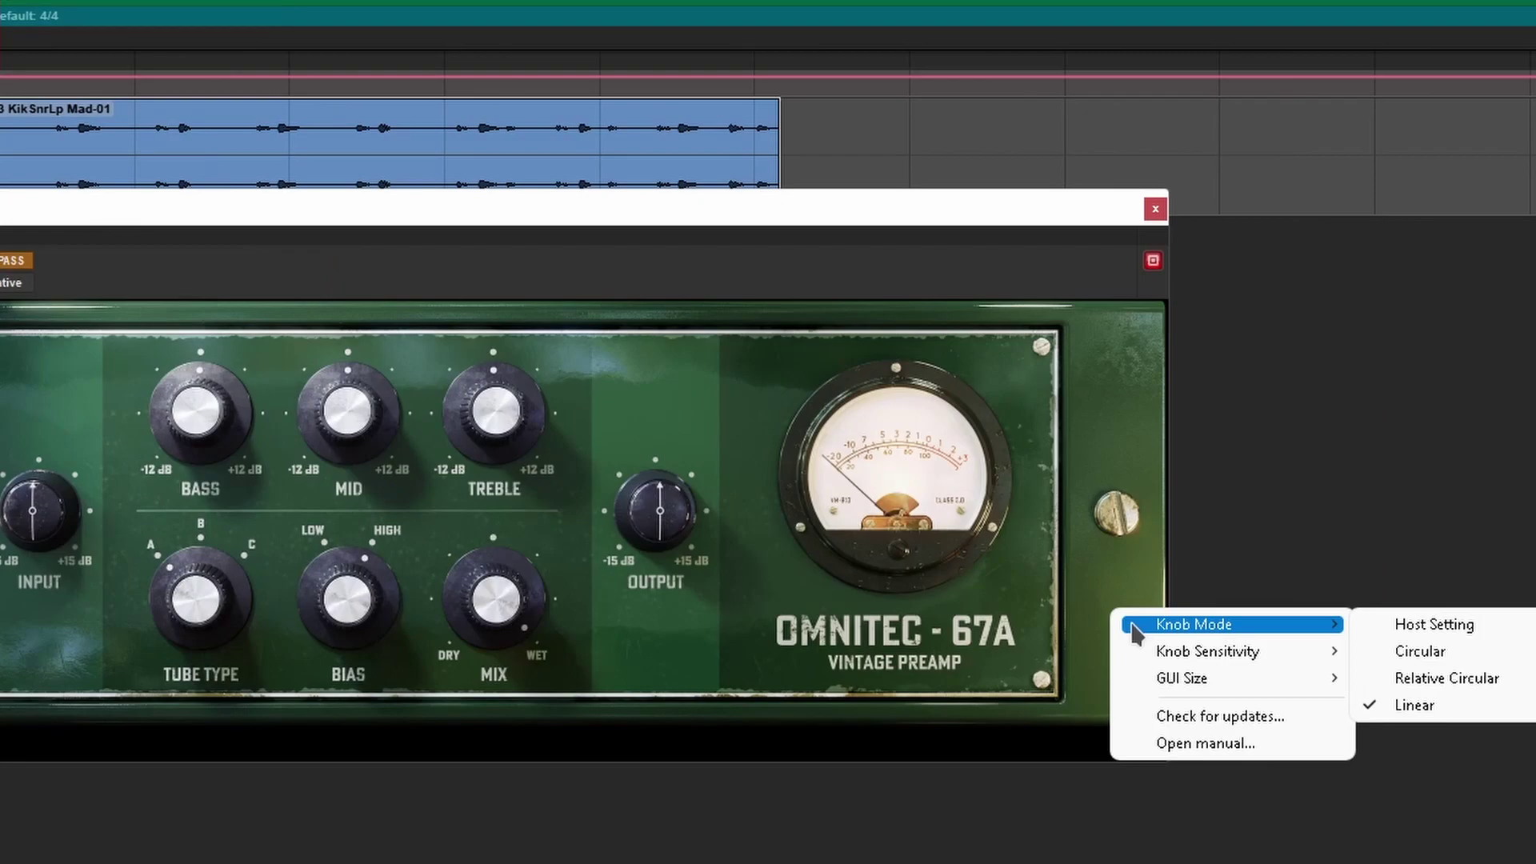
mouse_move(1152, 686)
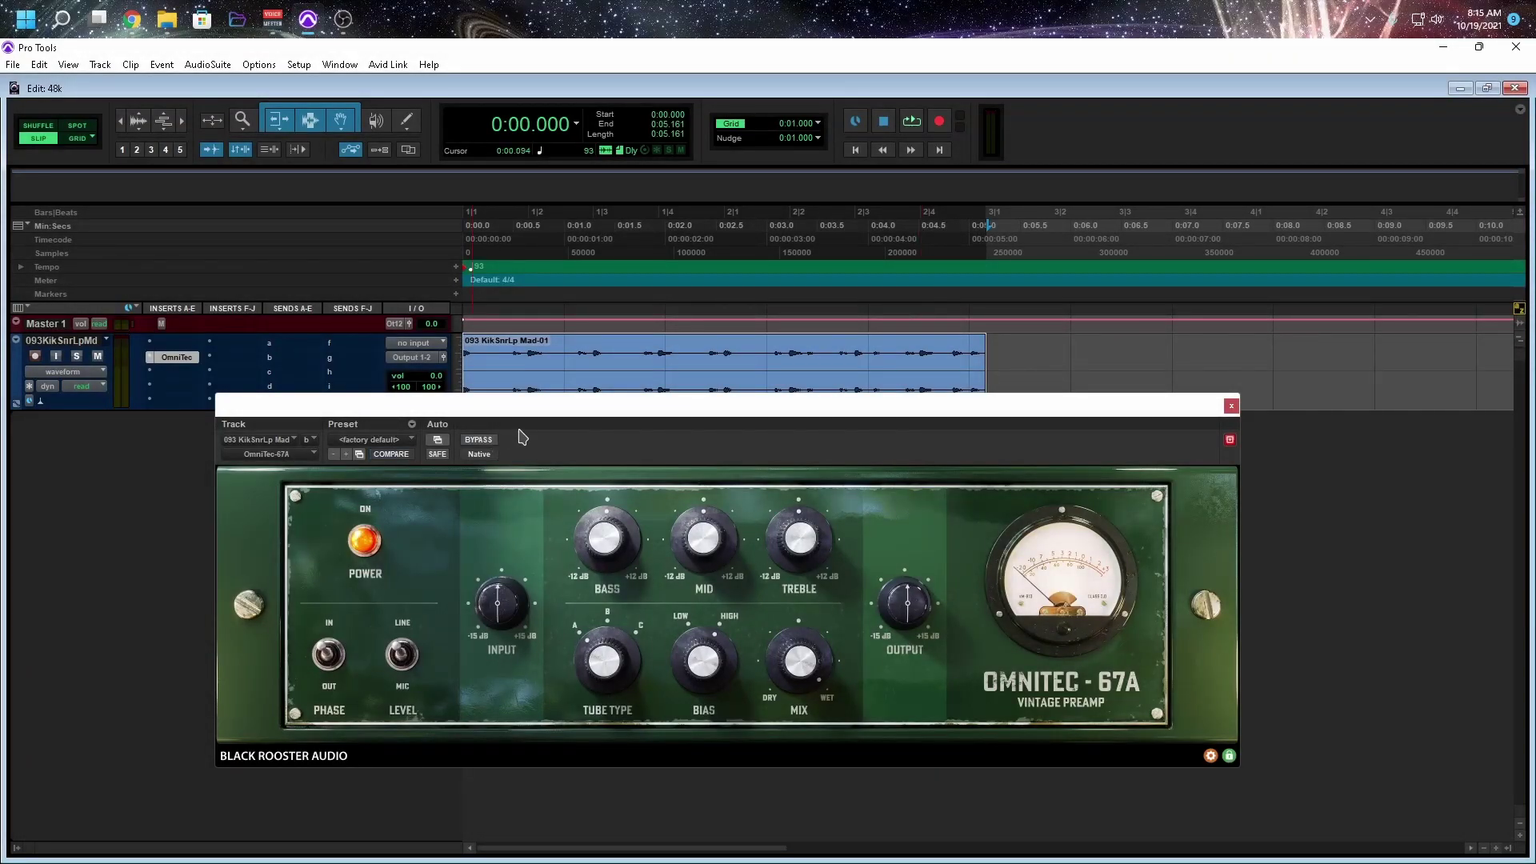
Bypass the OmniTec-67A, shift its window slightly lower, and audition the unprocessed drum loop.
click(479, 440)
drag(616, 414, 623, 439)
key(space)
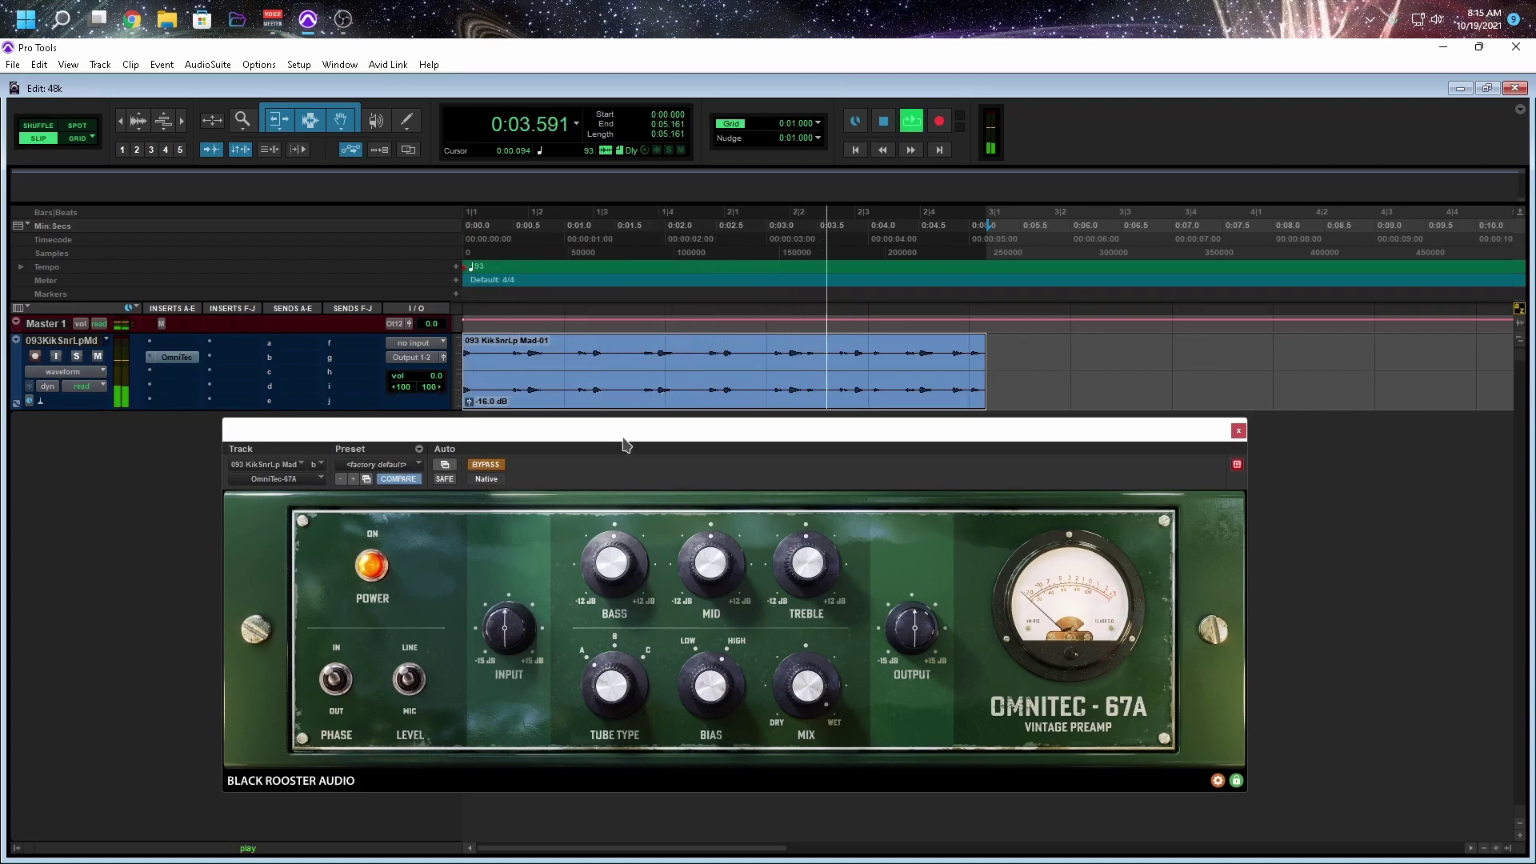
key(space)
Reactivate the OmniTec-67A and play the loop at default settings, comparing it with the bypassed sound.
key(shift+a)
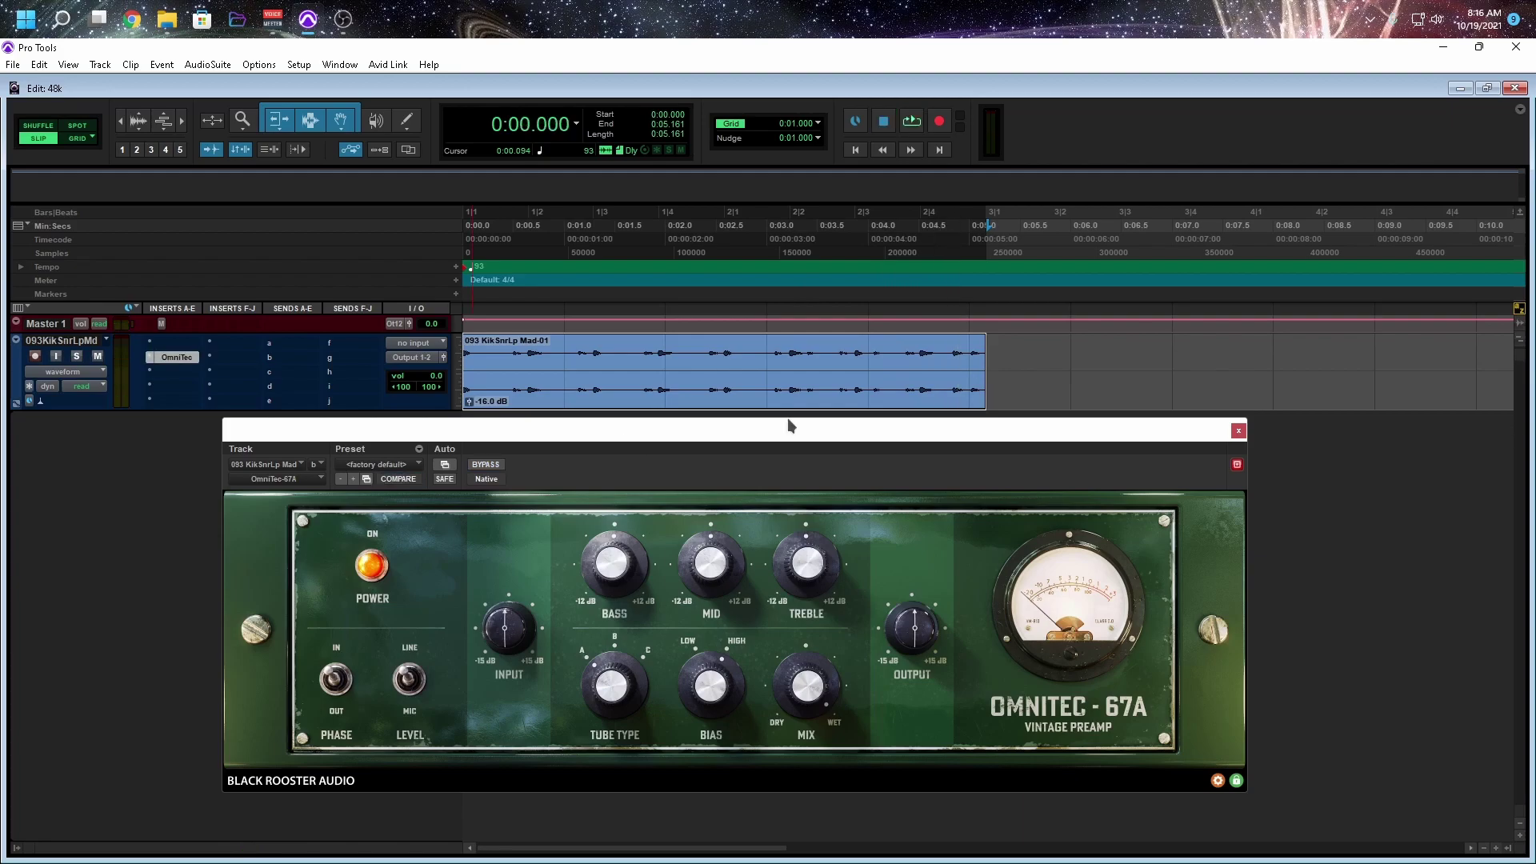
key(space)
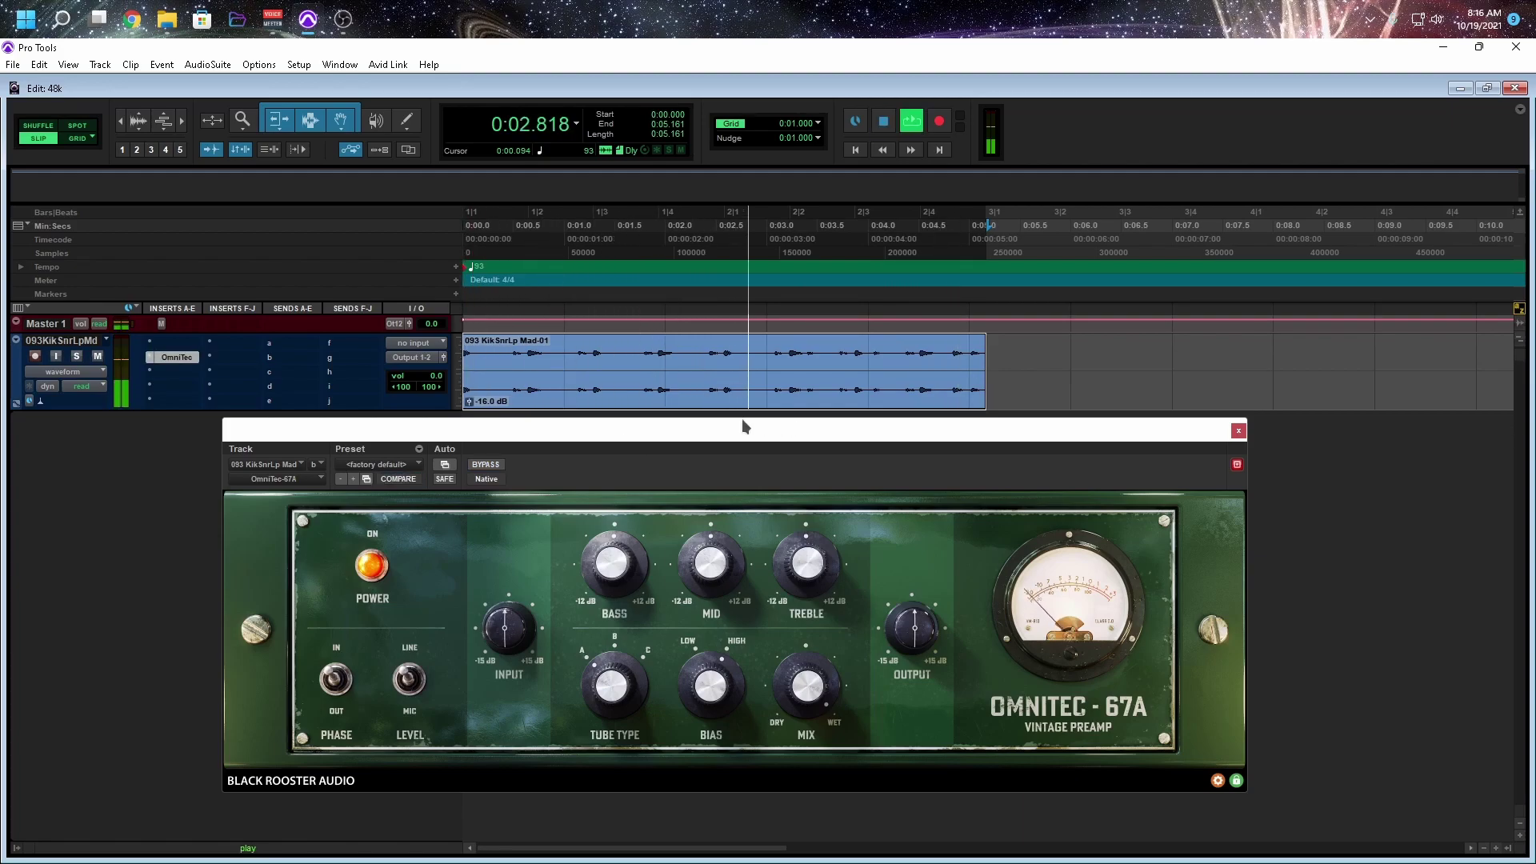
key(space)
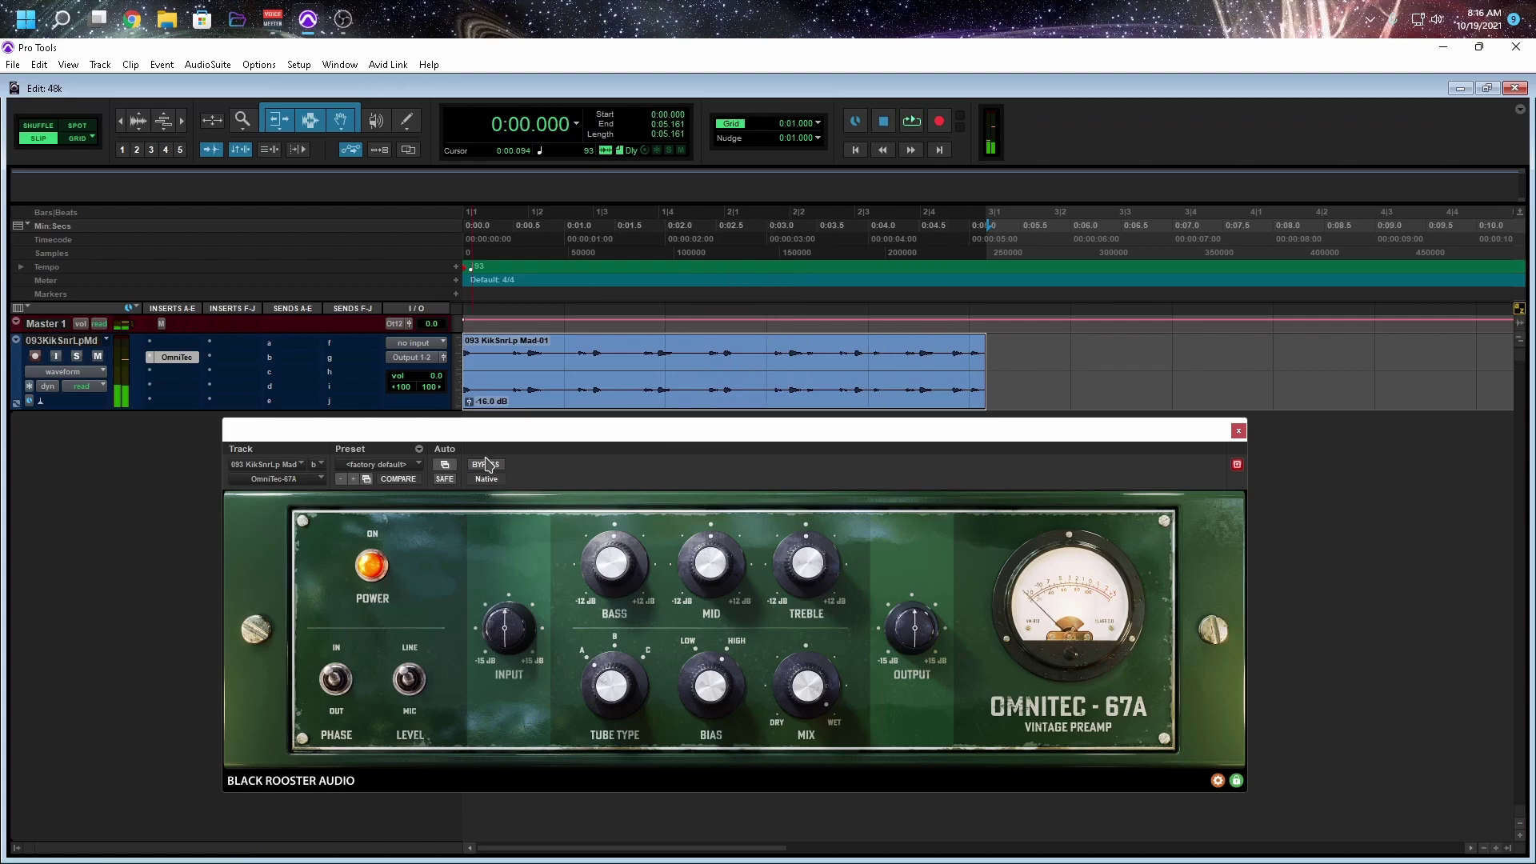
key(space)
click(483, 465)
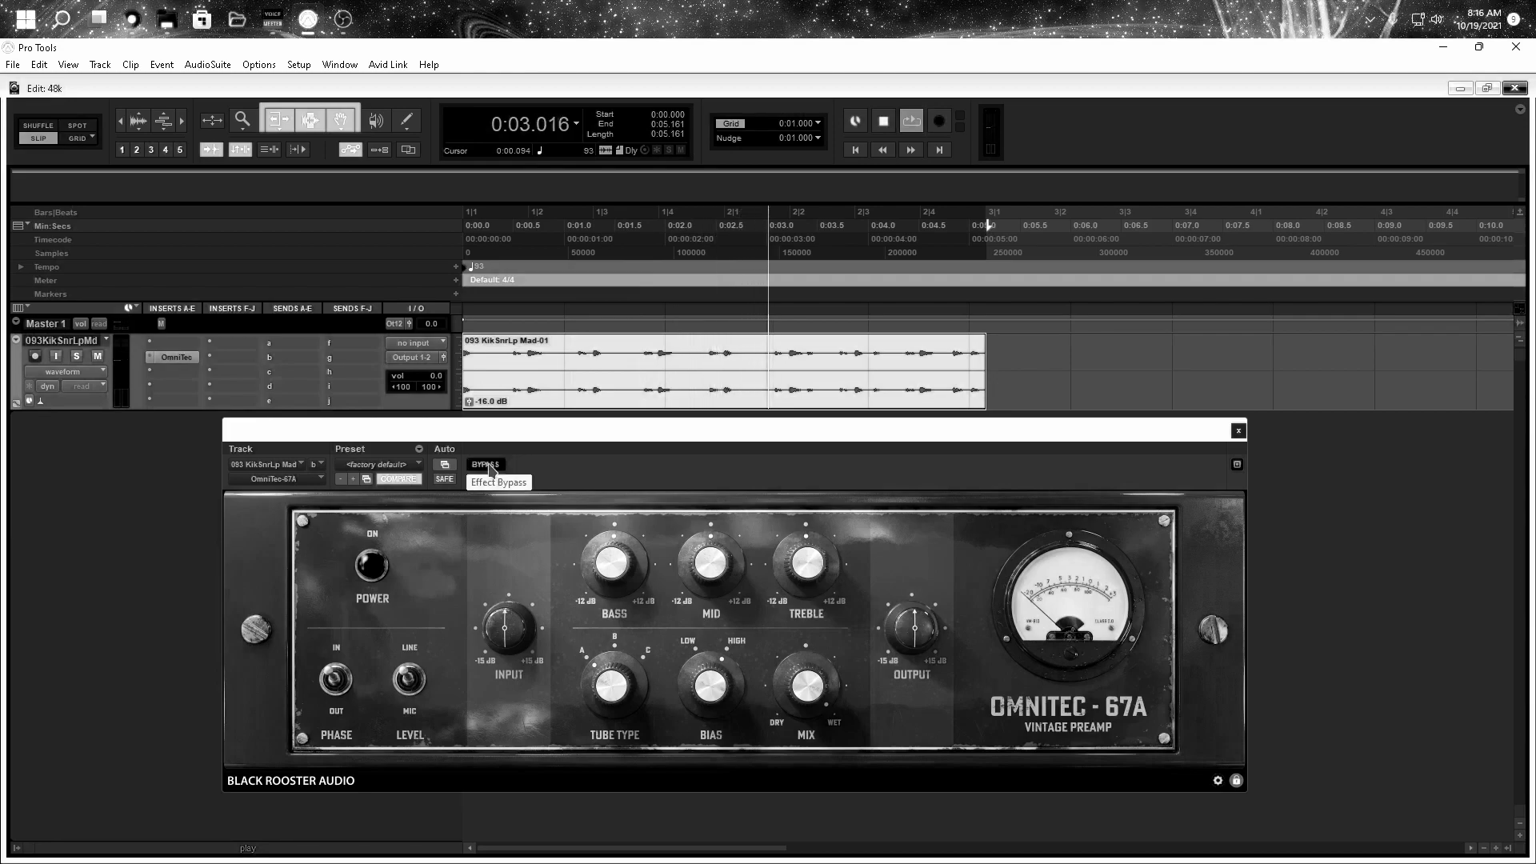
key(space)
click(487, 465)
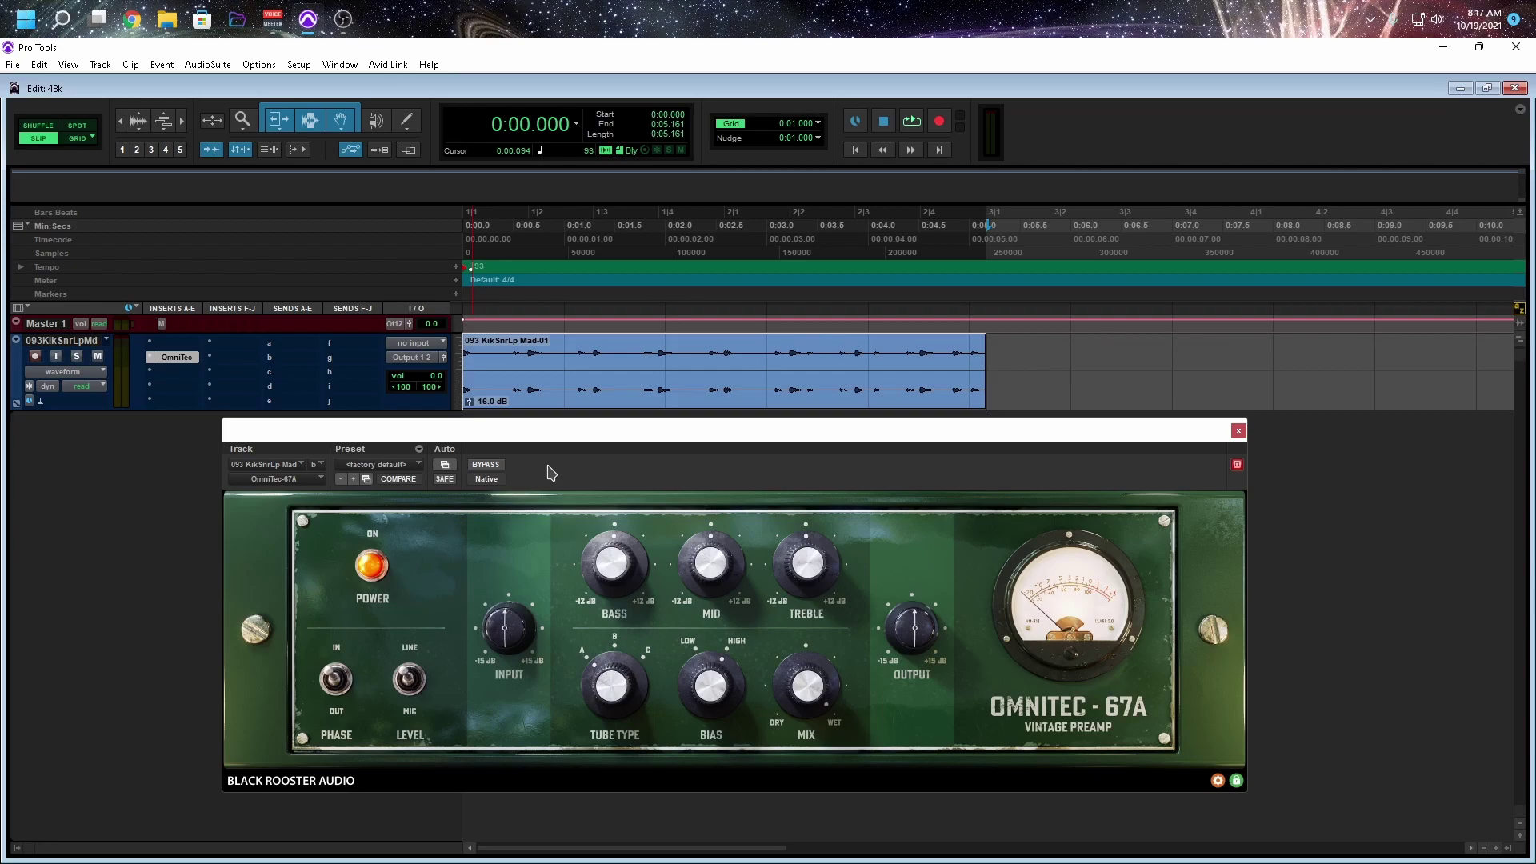
Boost the OmniTec-67A's EQ, including Treble, while the loop plays, and compare the result with the bypassed signal.
key(space)
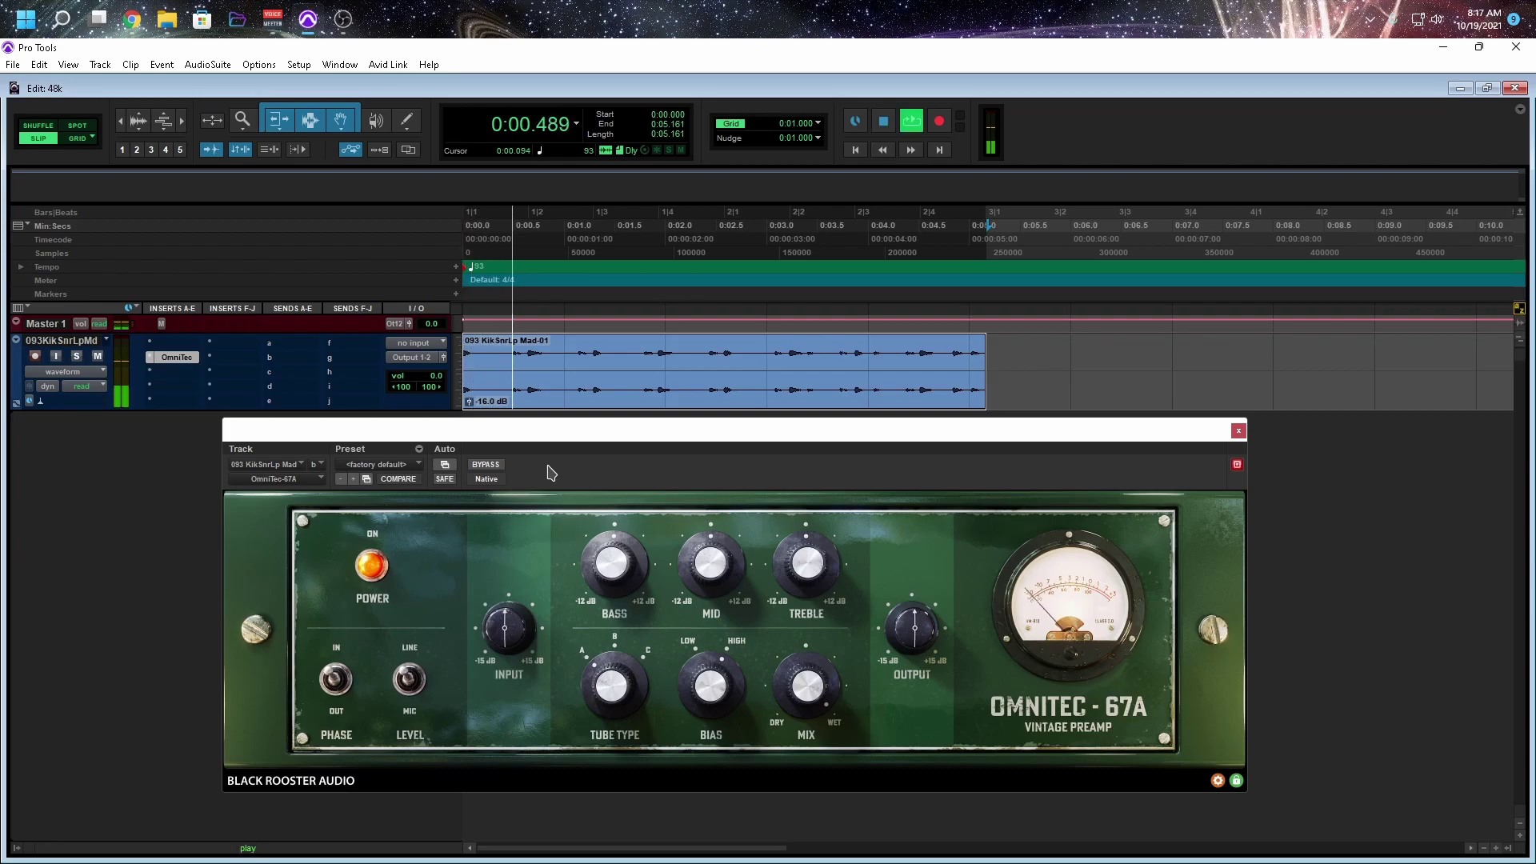
drag(794, 563, 785, 230)
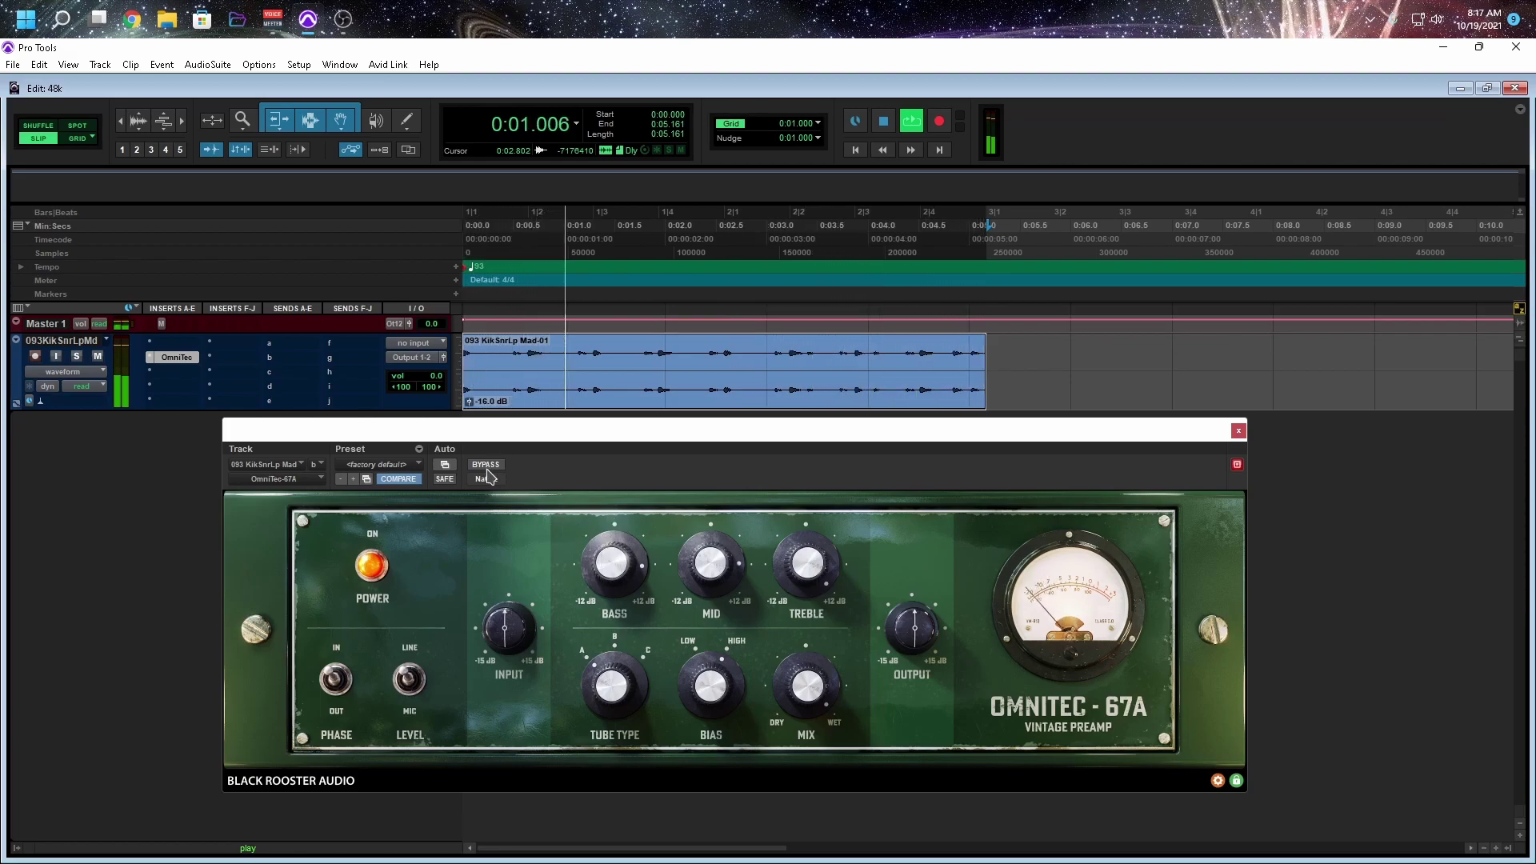
key(space)
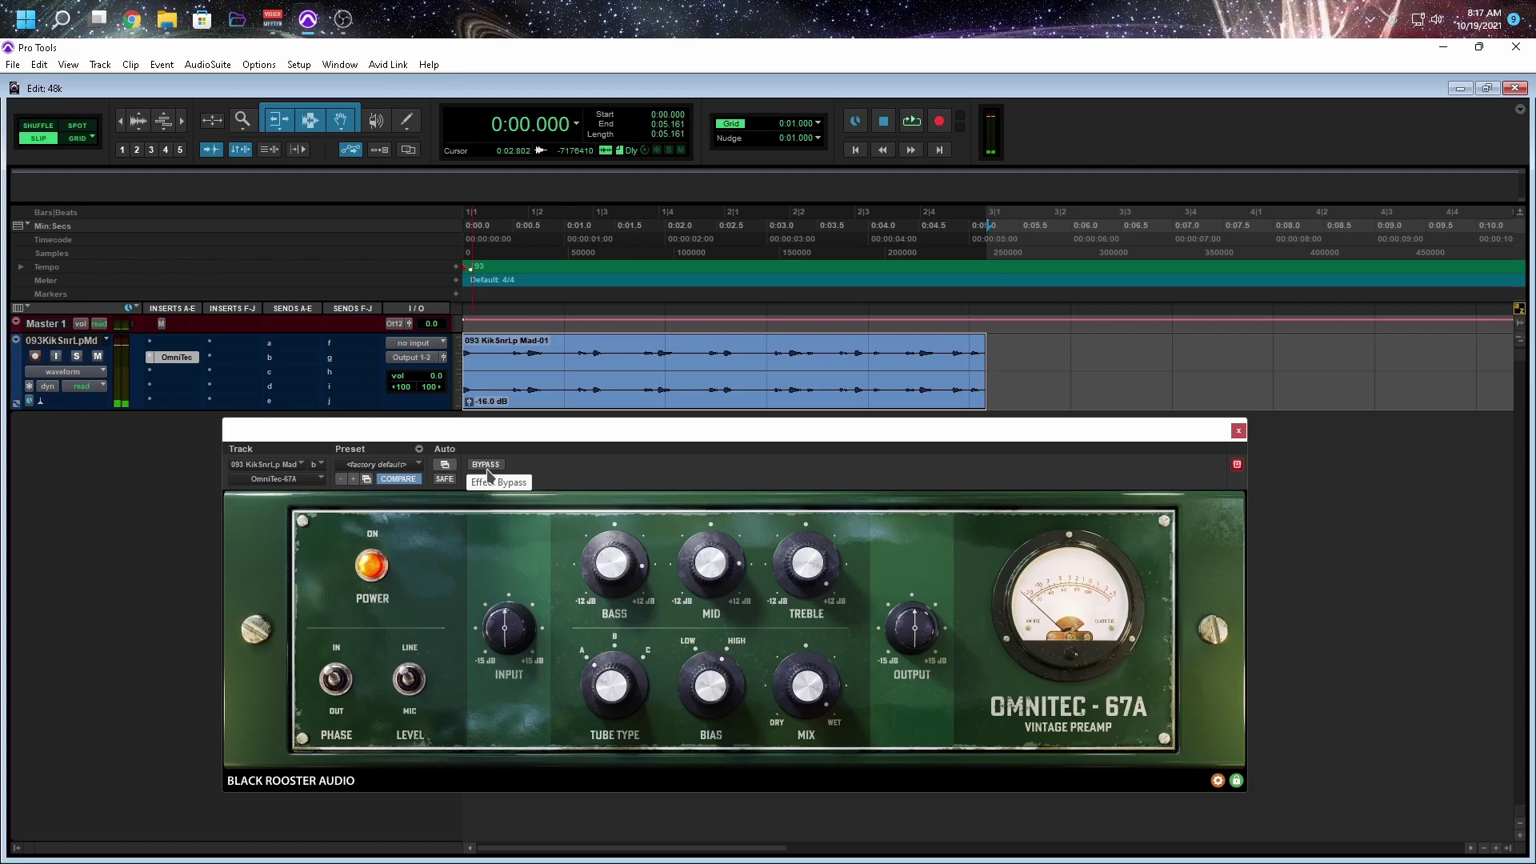
click(485, 465)
key(space)
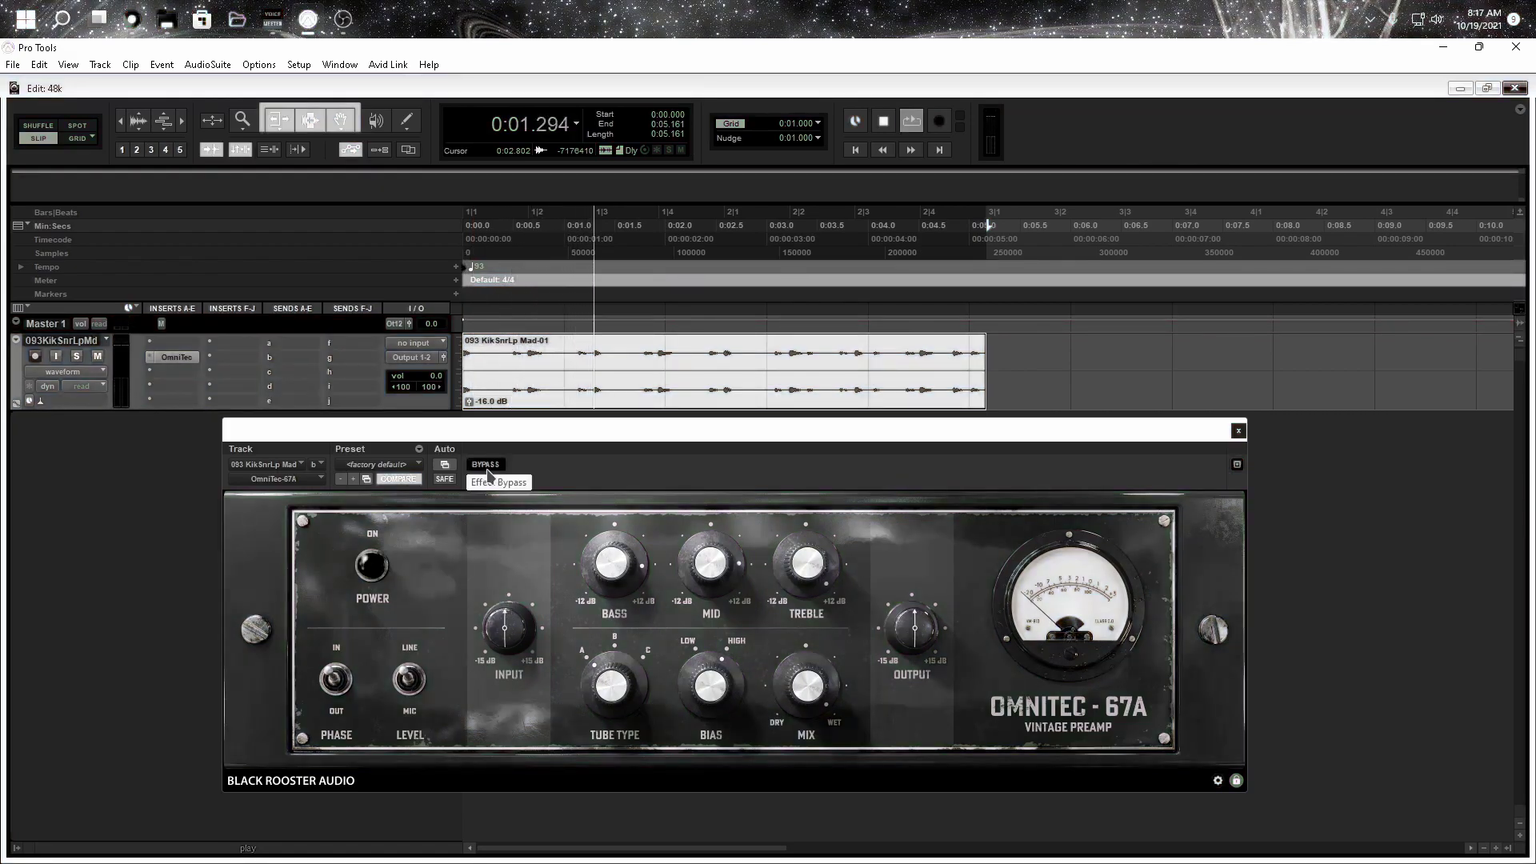
key(space)
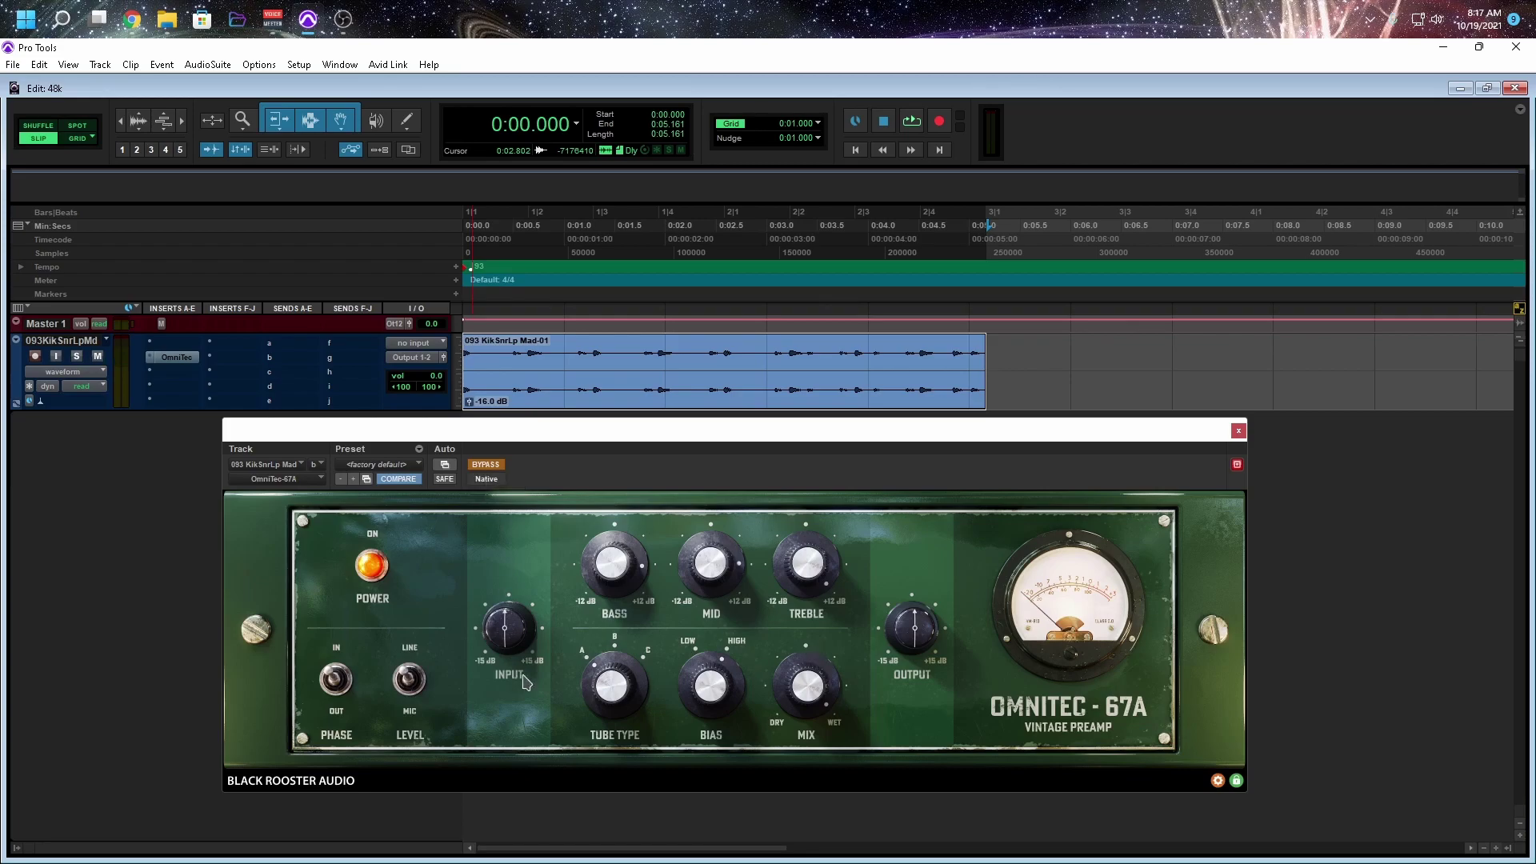
Adjust the Output level to match the unprocessed loop, toggling the plug-in's bypass repeatedly during playback.
key(space)
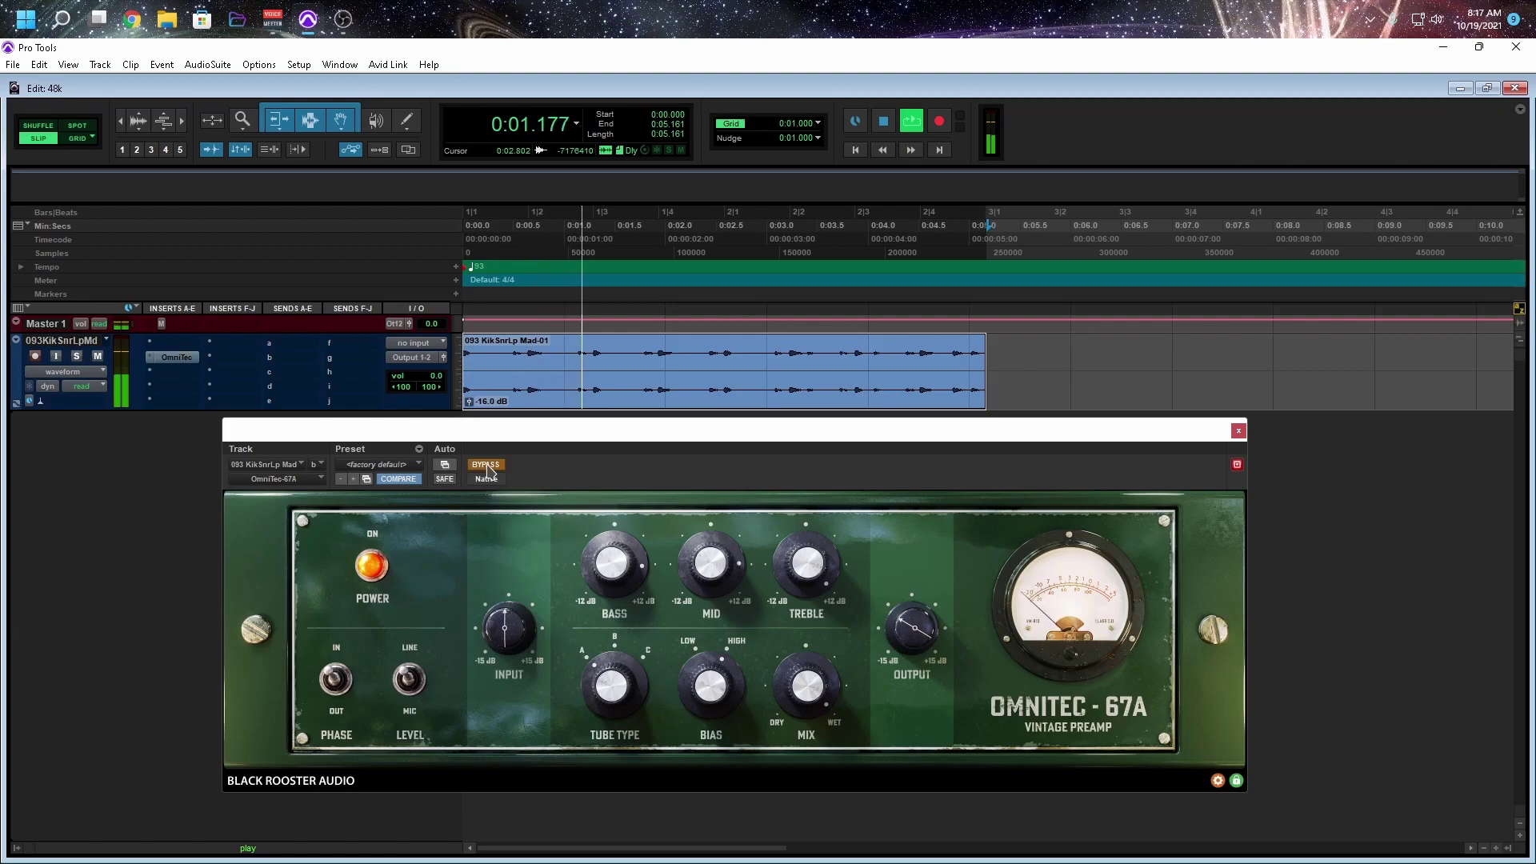
click(485, 465)
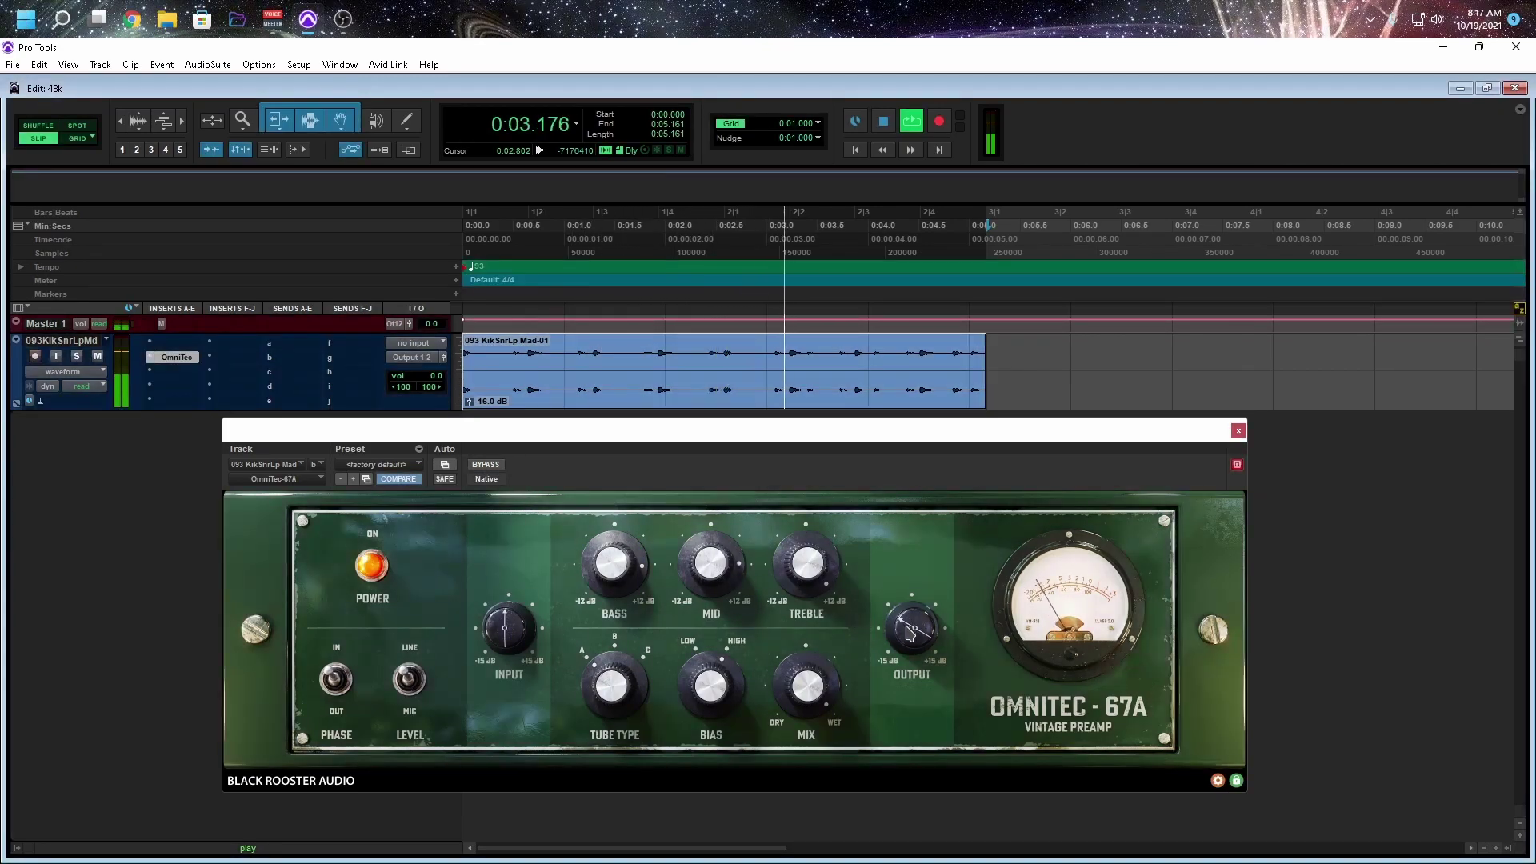
click(486, 465)
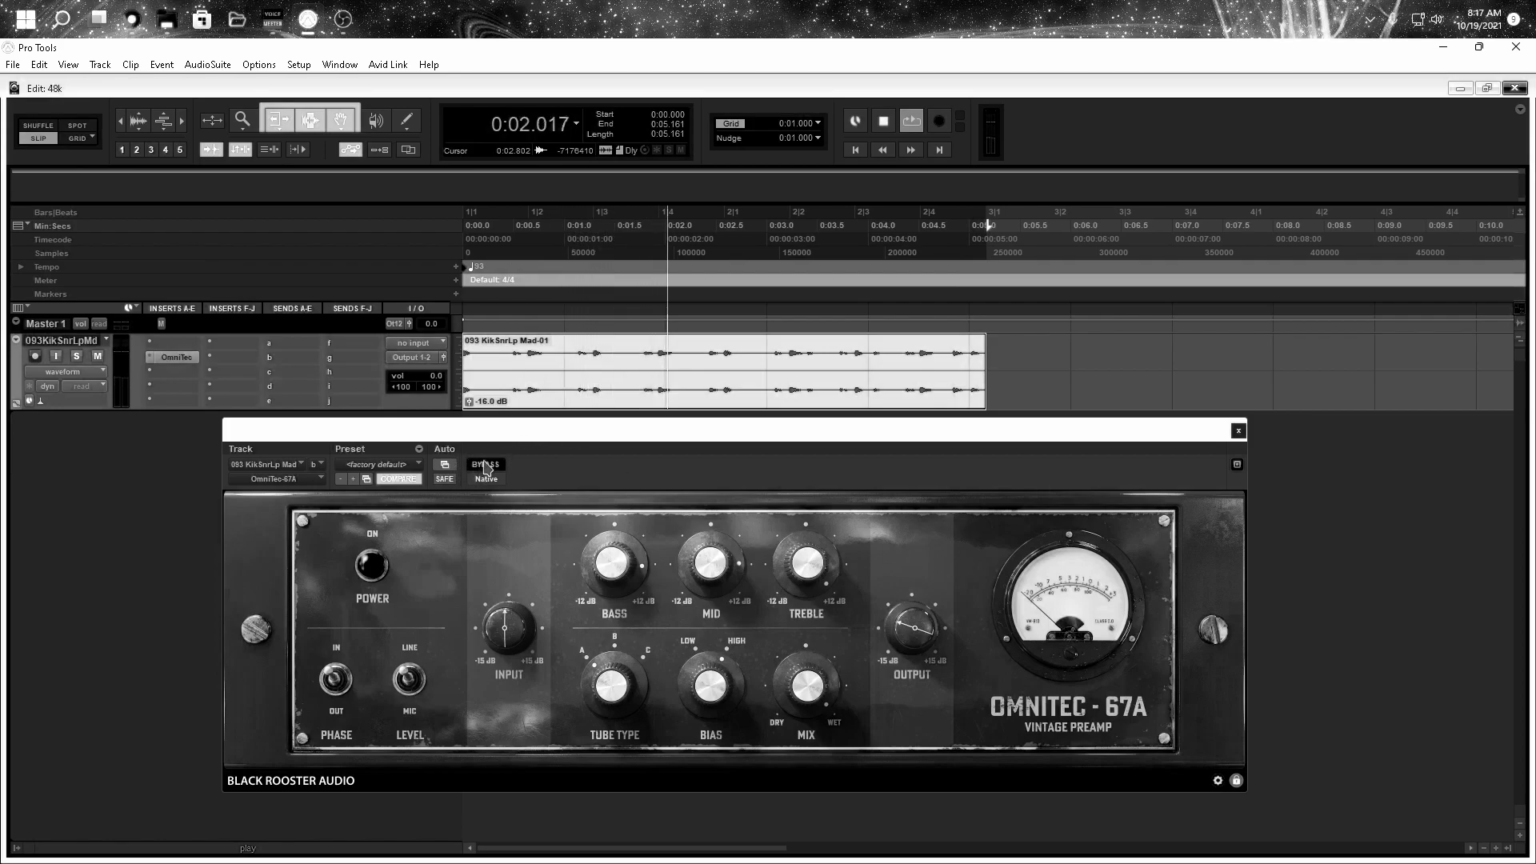
click(486, 465)
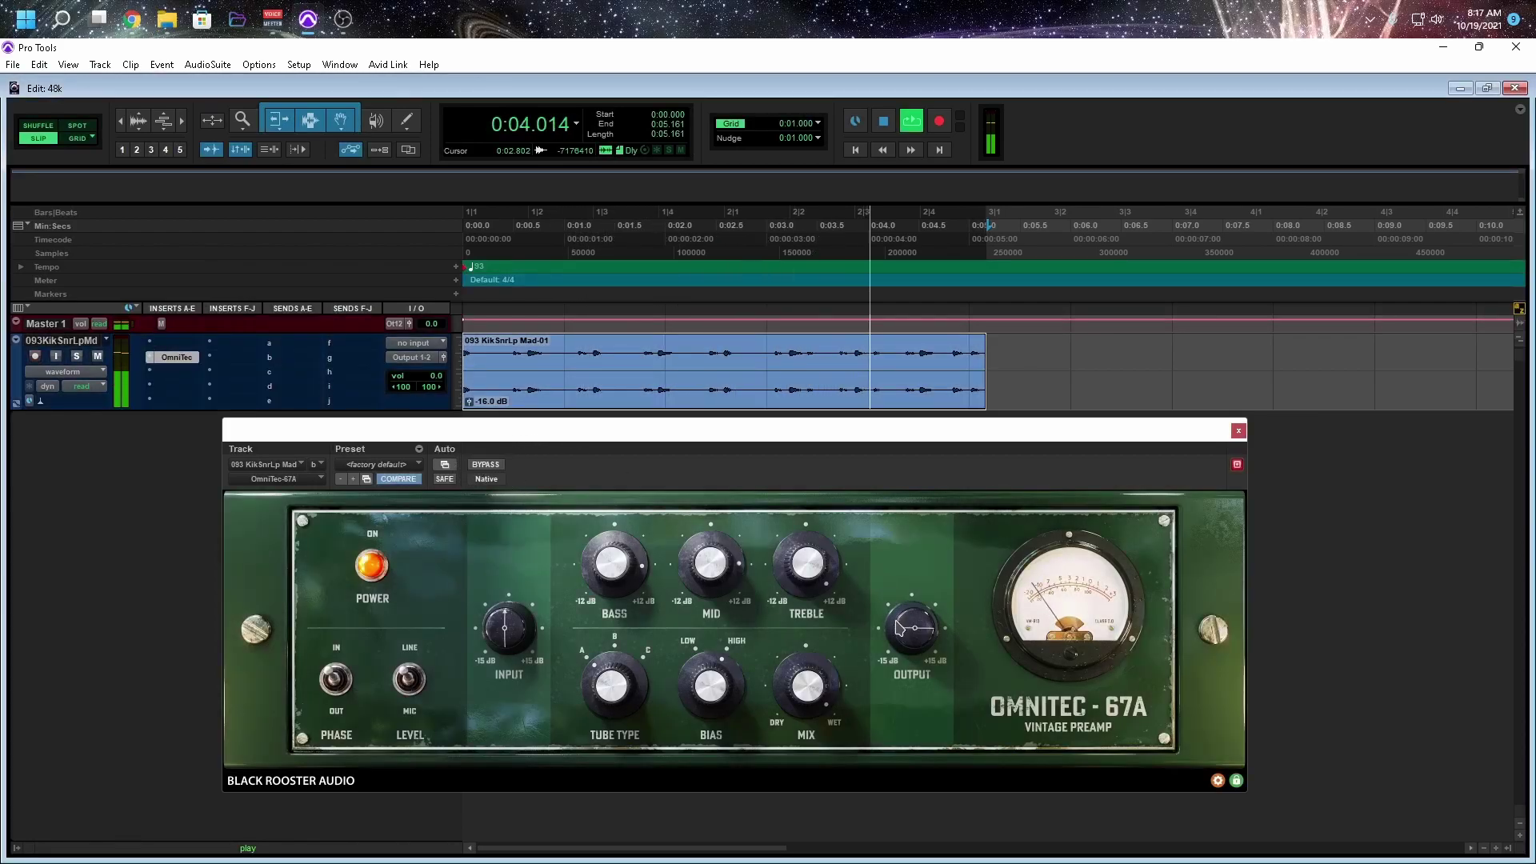
click(486, 464)
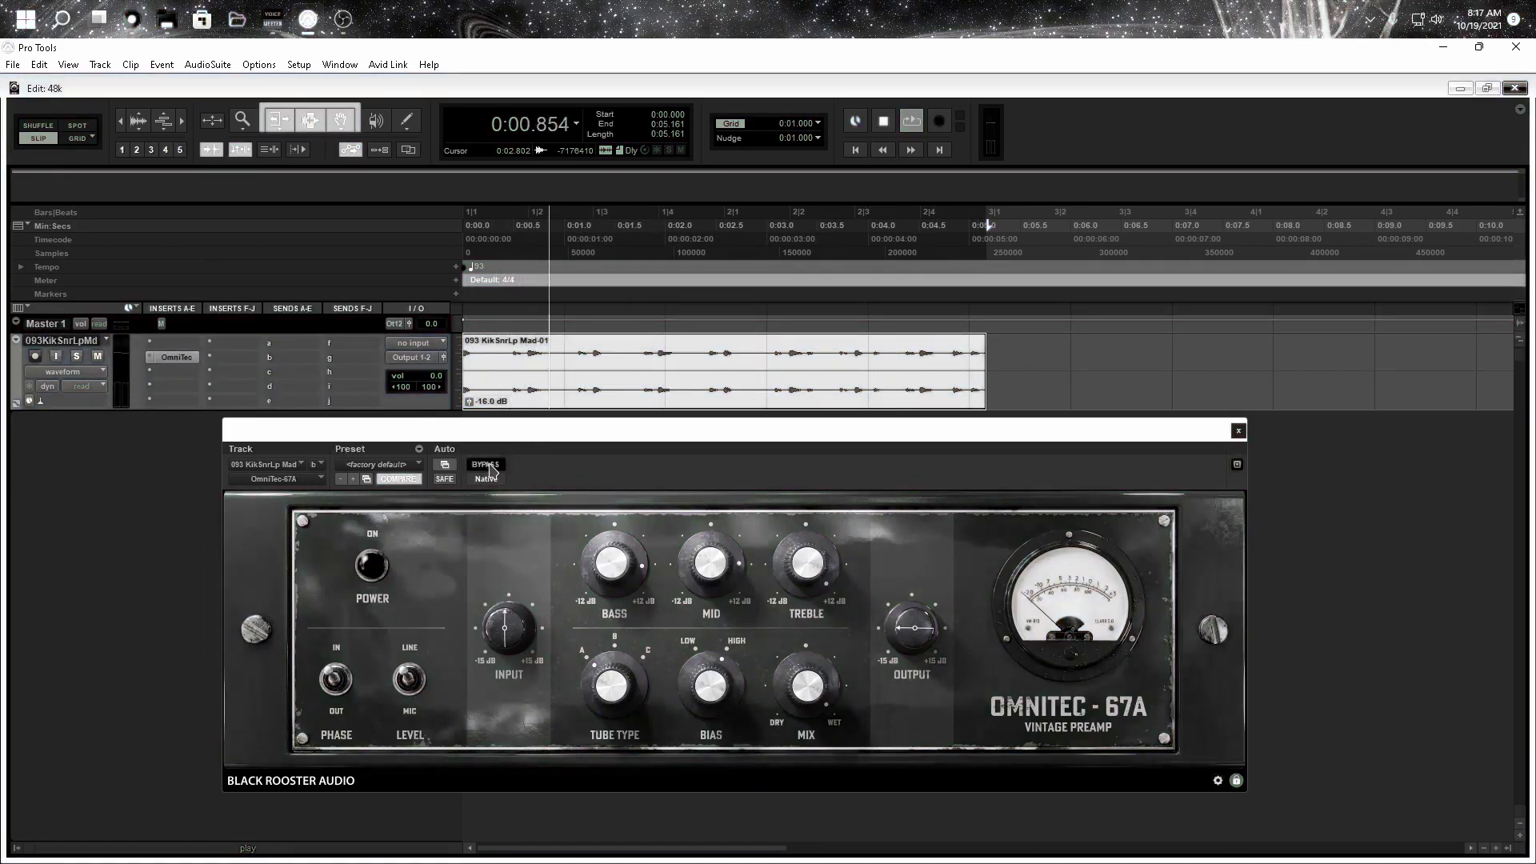
click(485, 465)
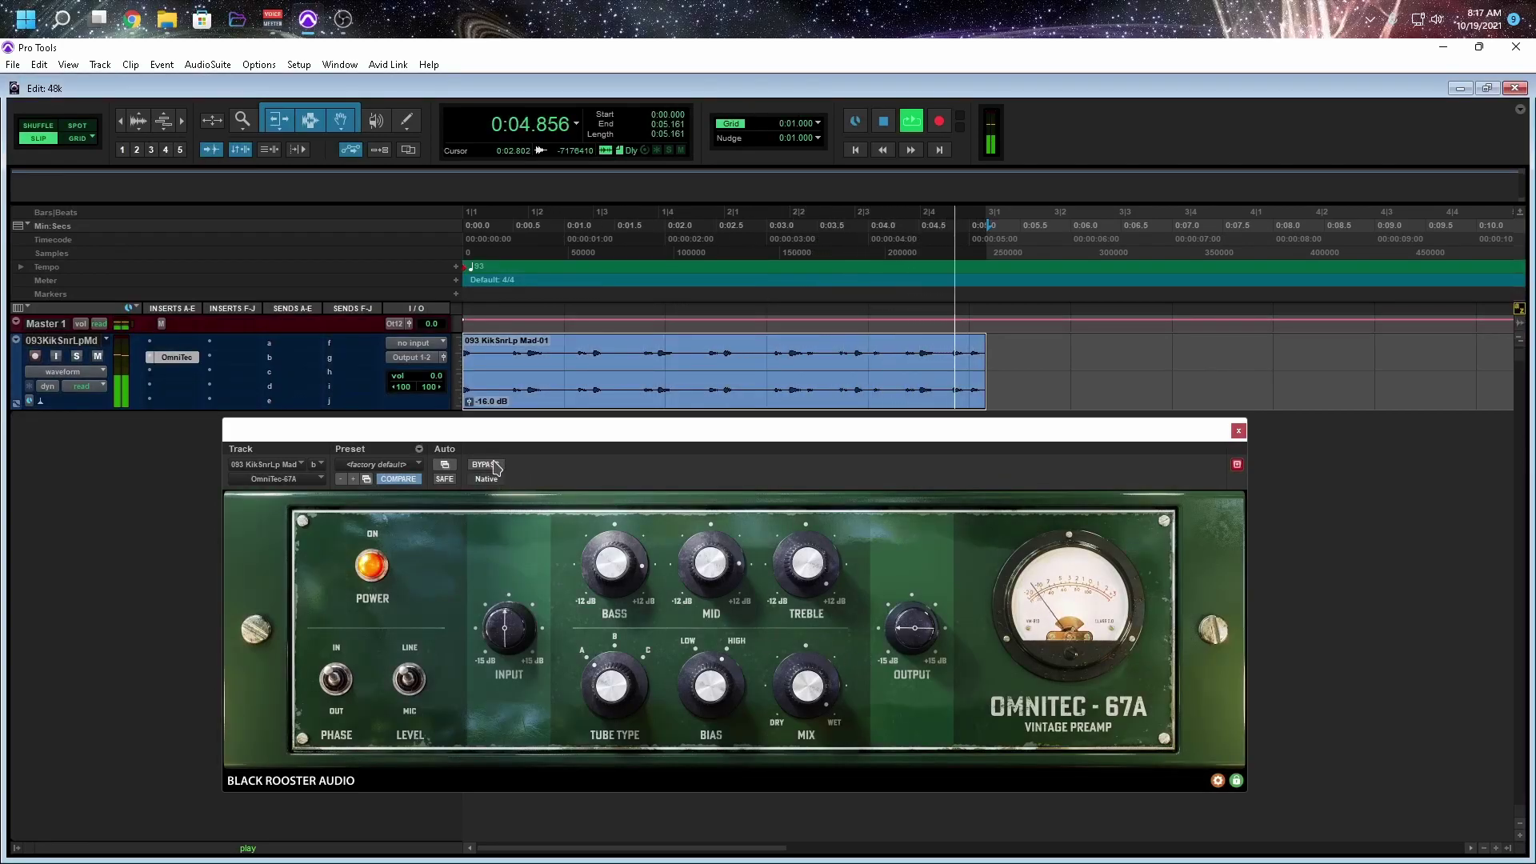
click(494, 466)
click(494, 467)
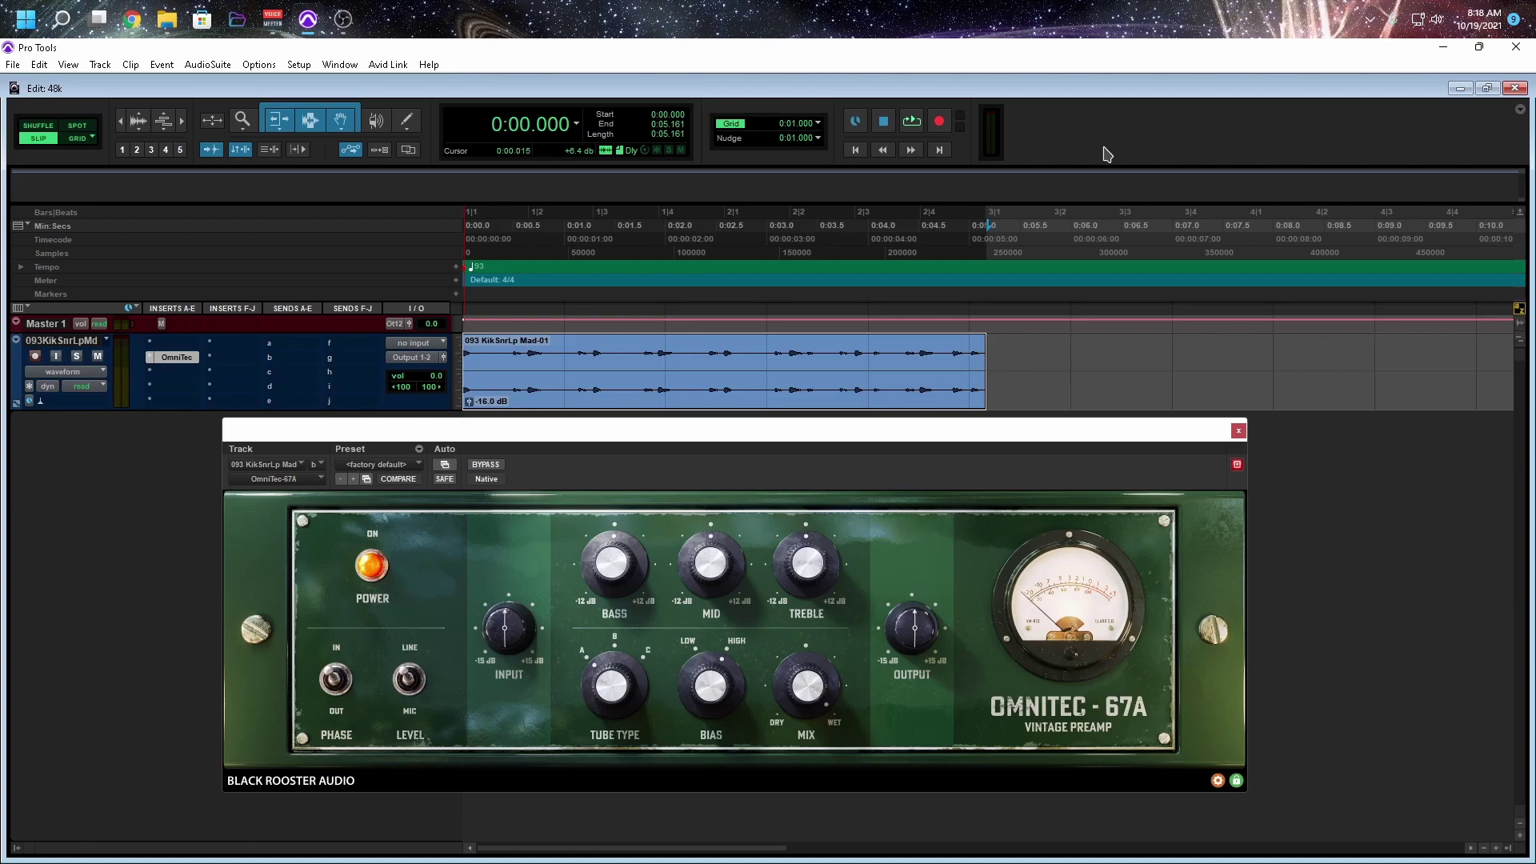
Audition different Tube Type settings of the OmniTec-67A while the drum loop plays.
key(space)
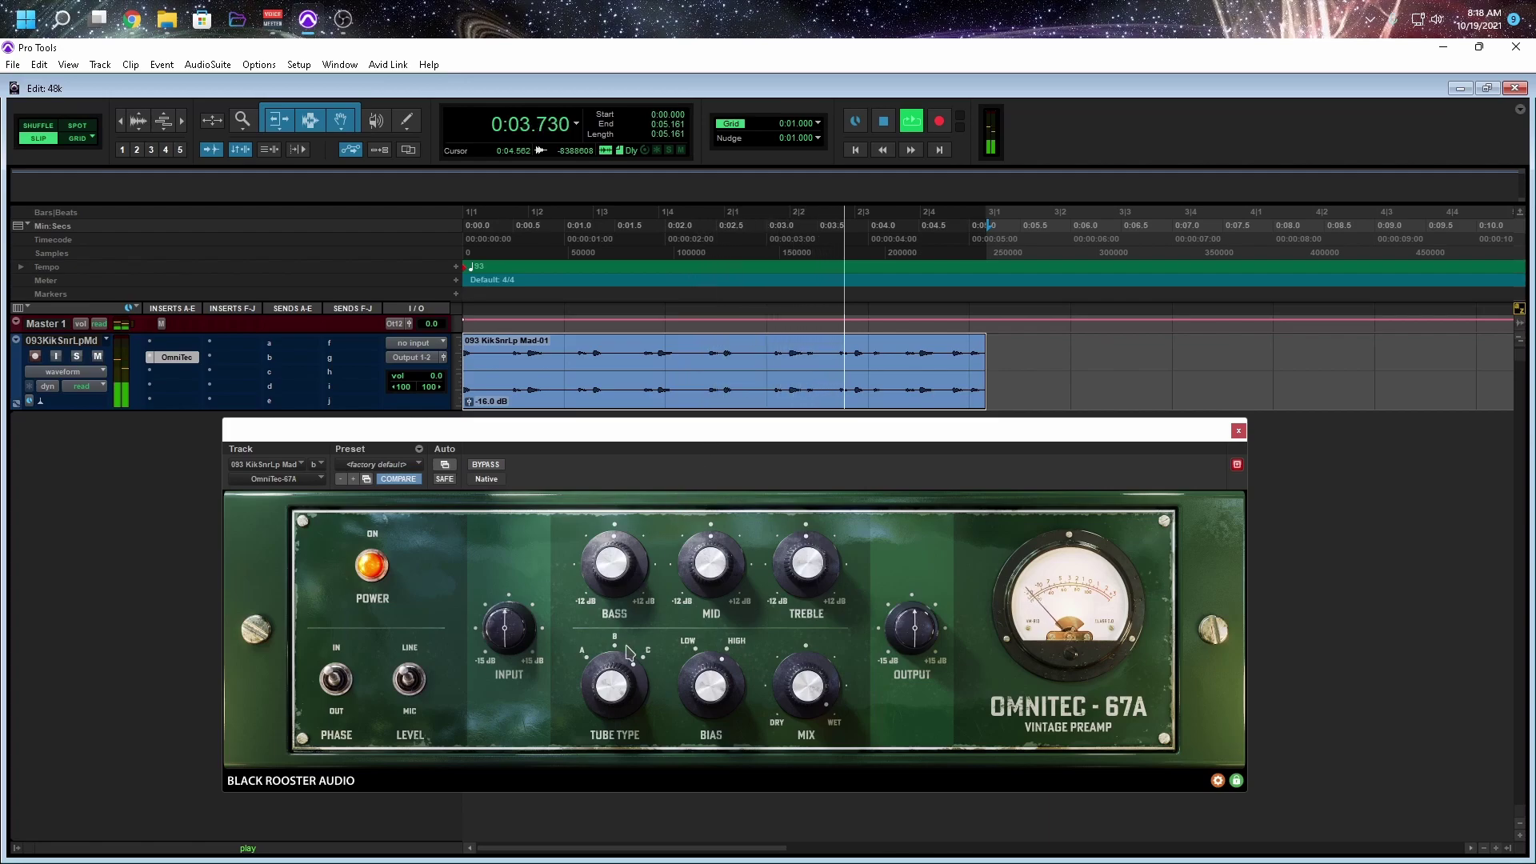
click(615, 698)
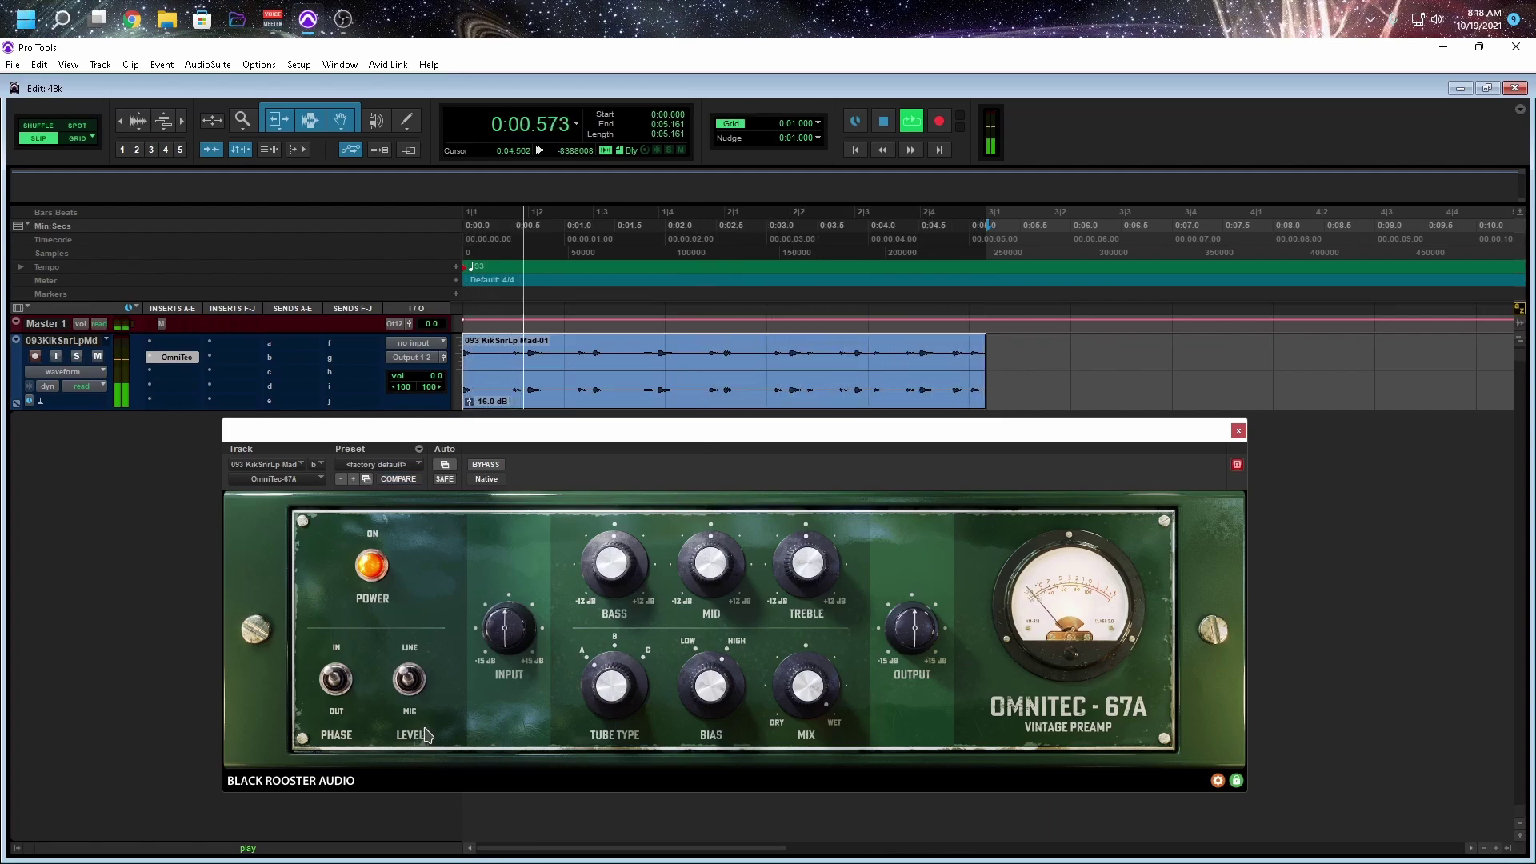
click(613, 689)
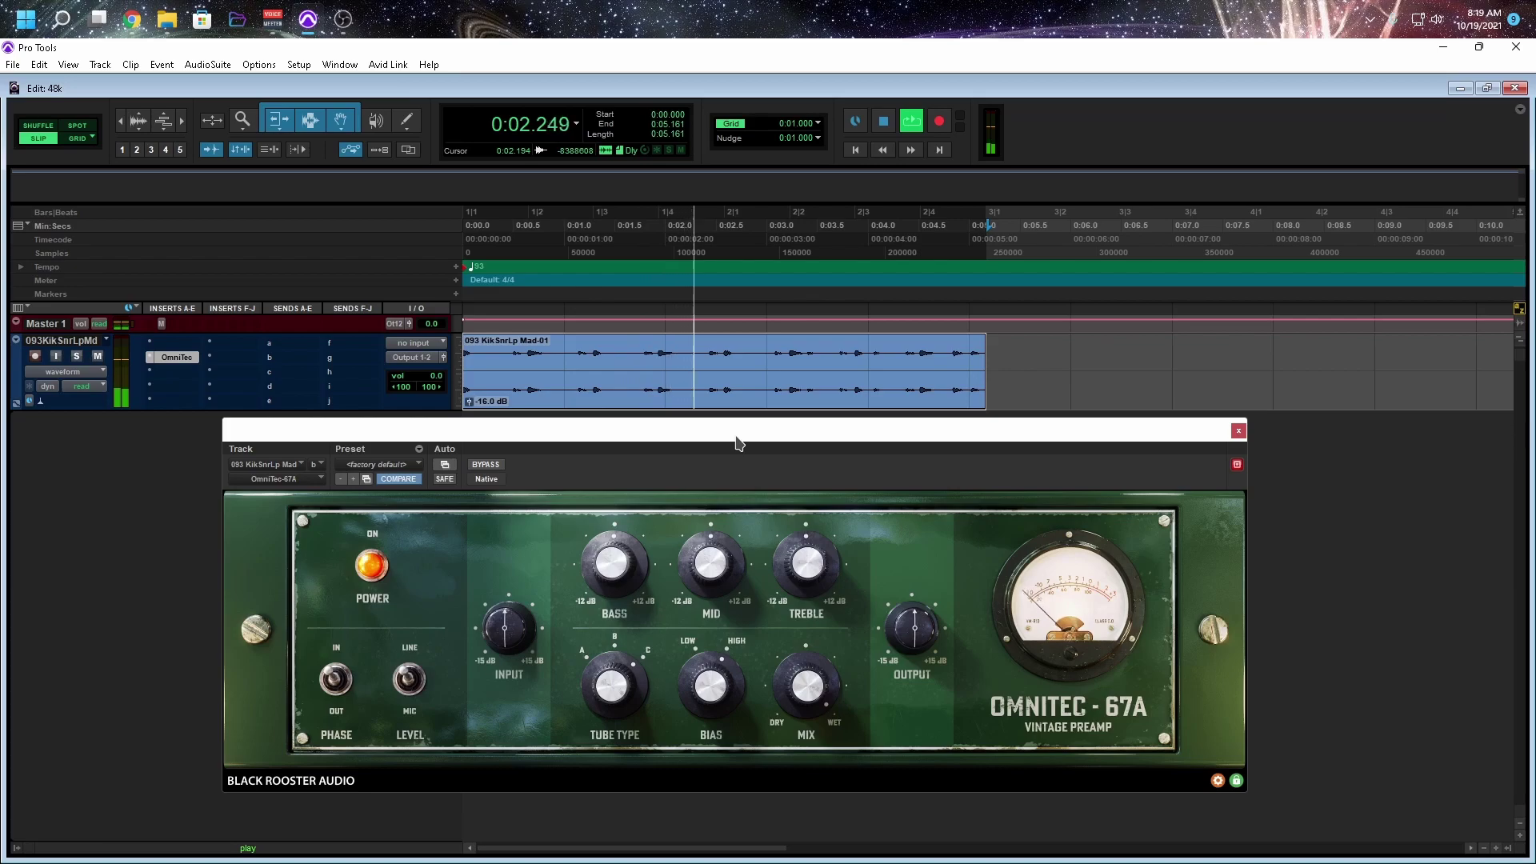
key(space)
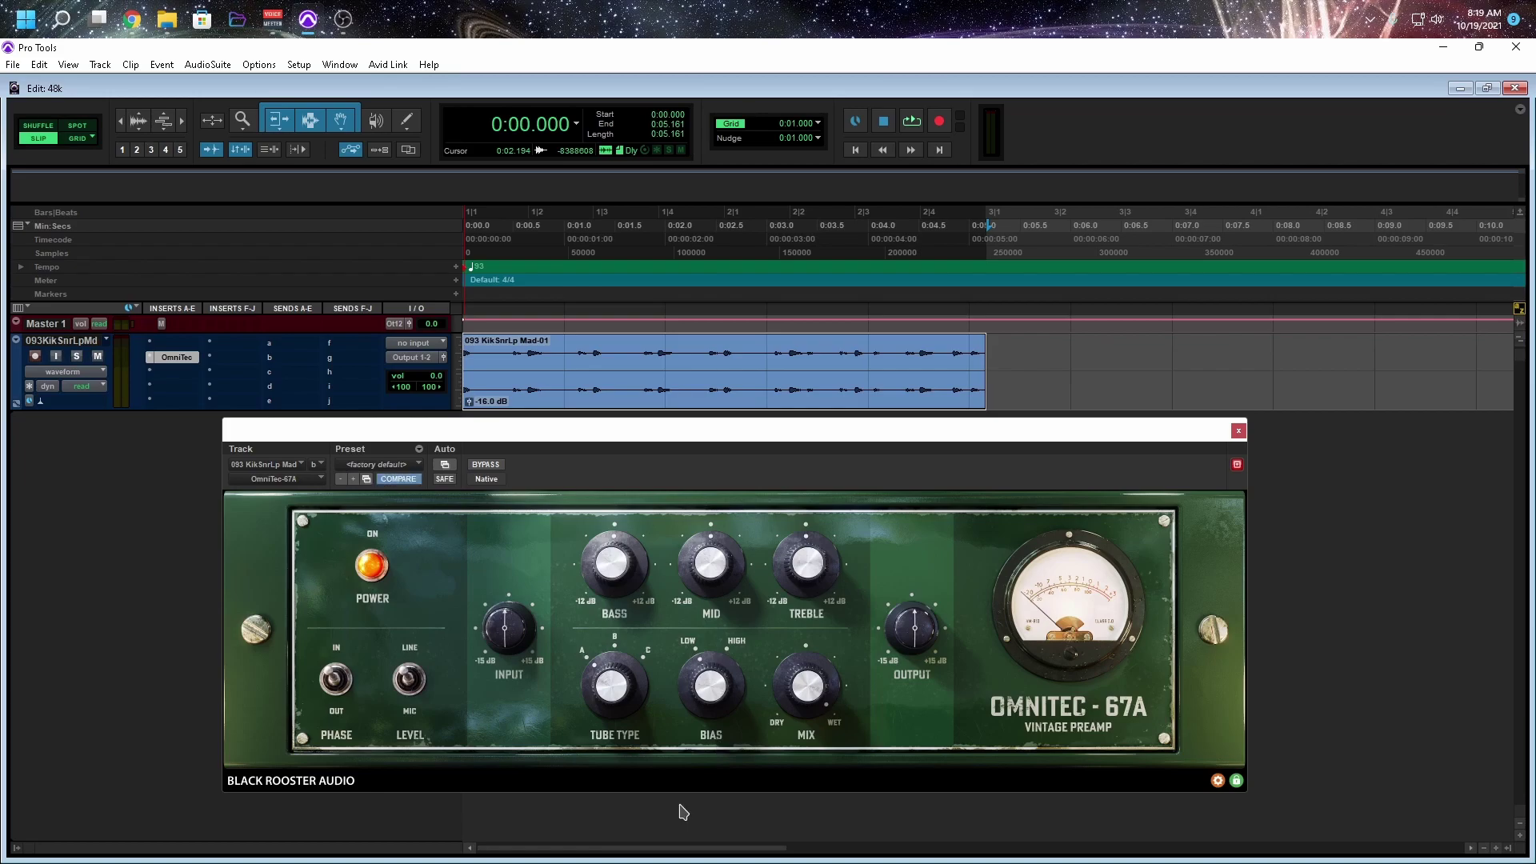
Play the loop while adjusting the Output level, and compare the OmniTec-67A's sound with the bypassed signal.
key(space)
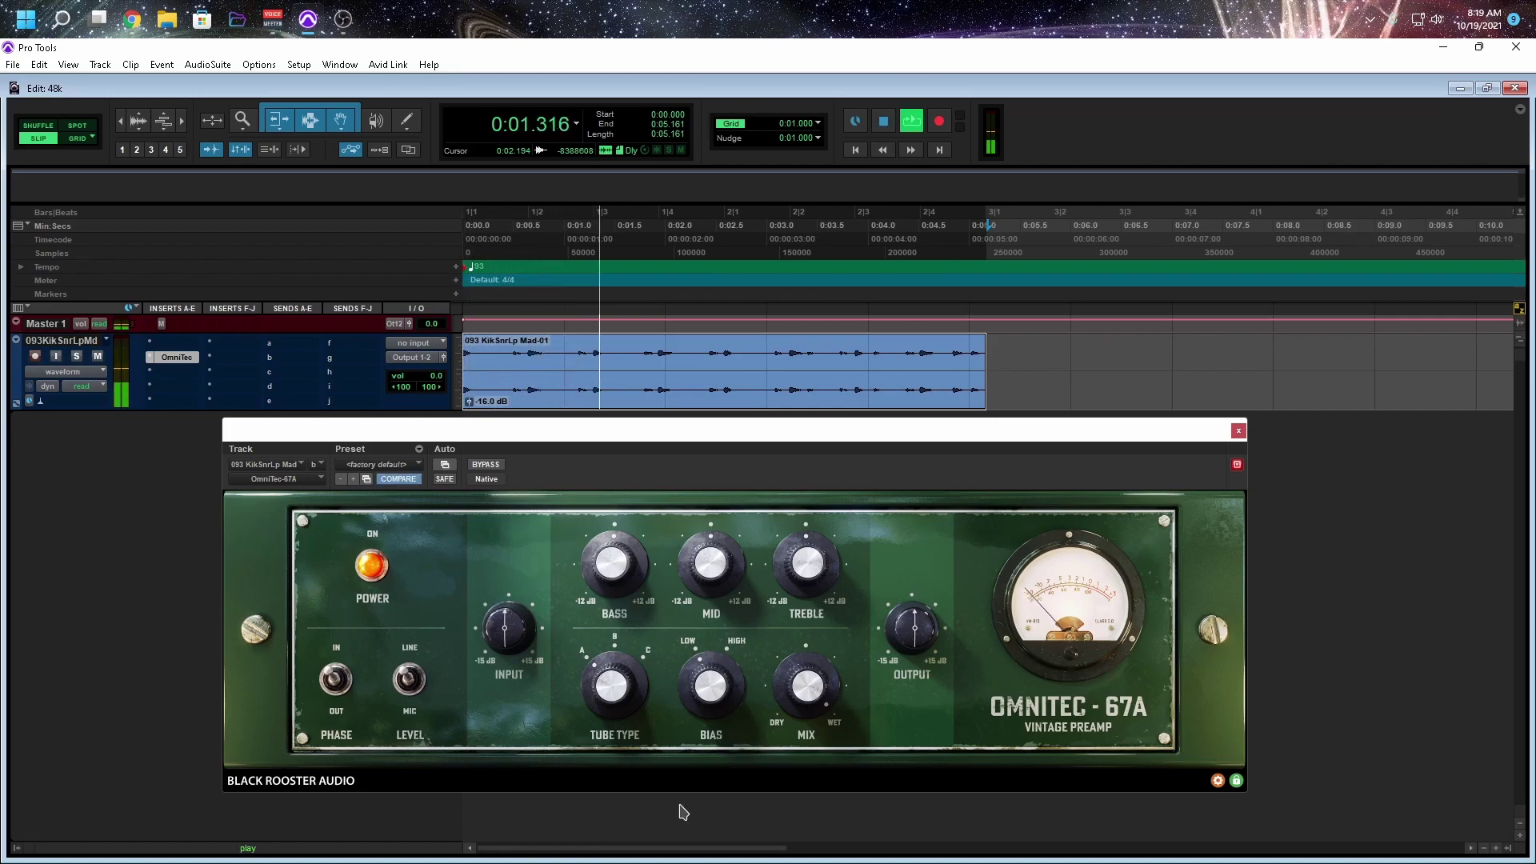
key(space)
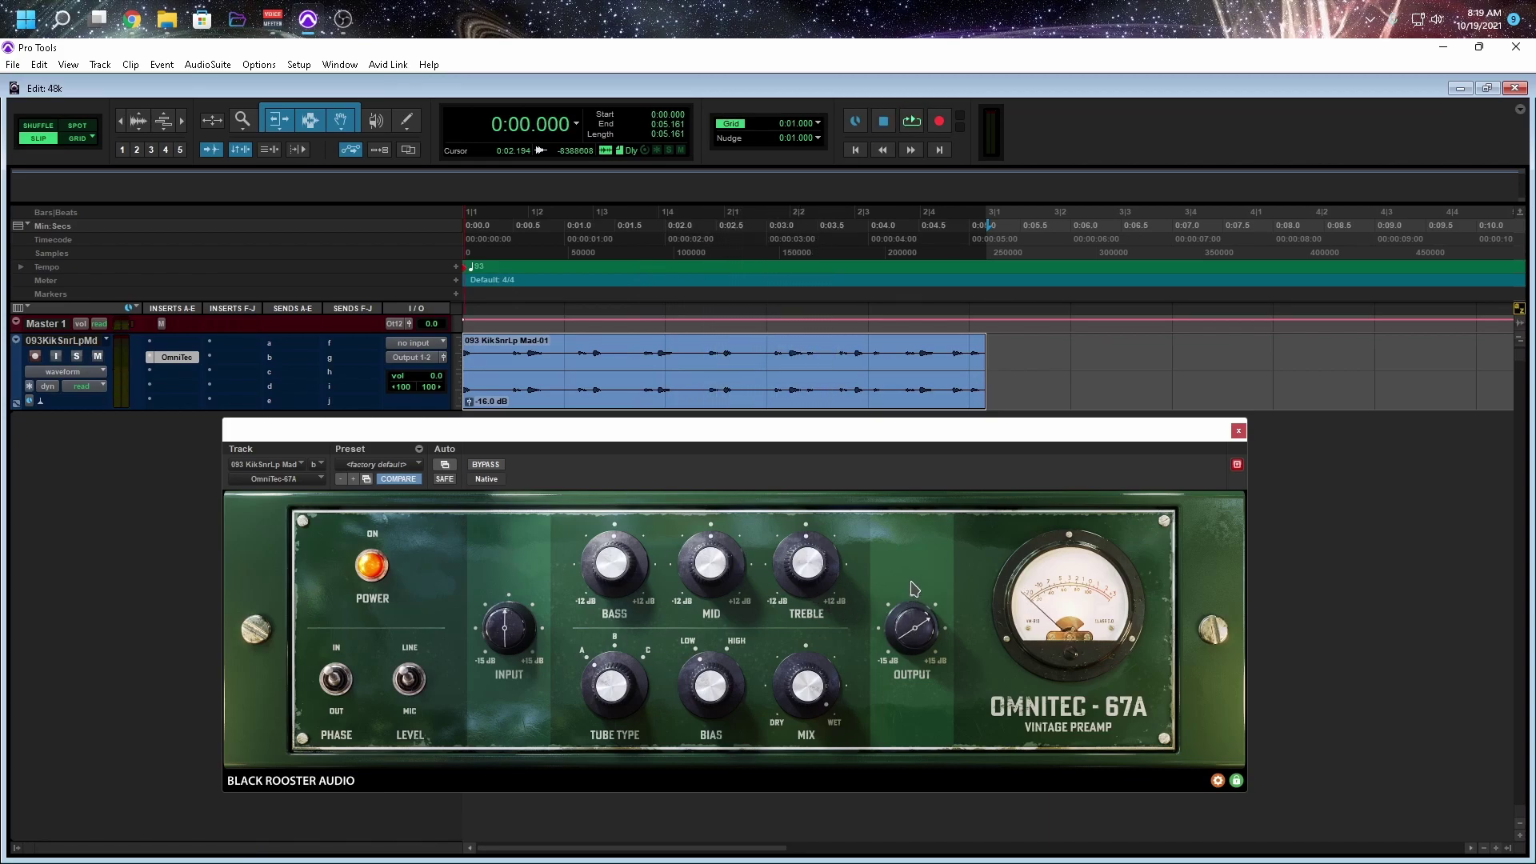
key(space)
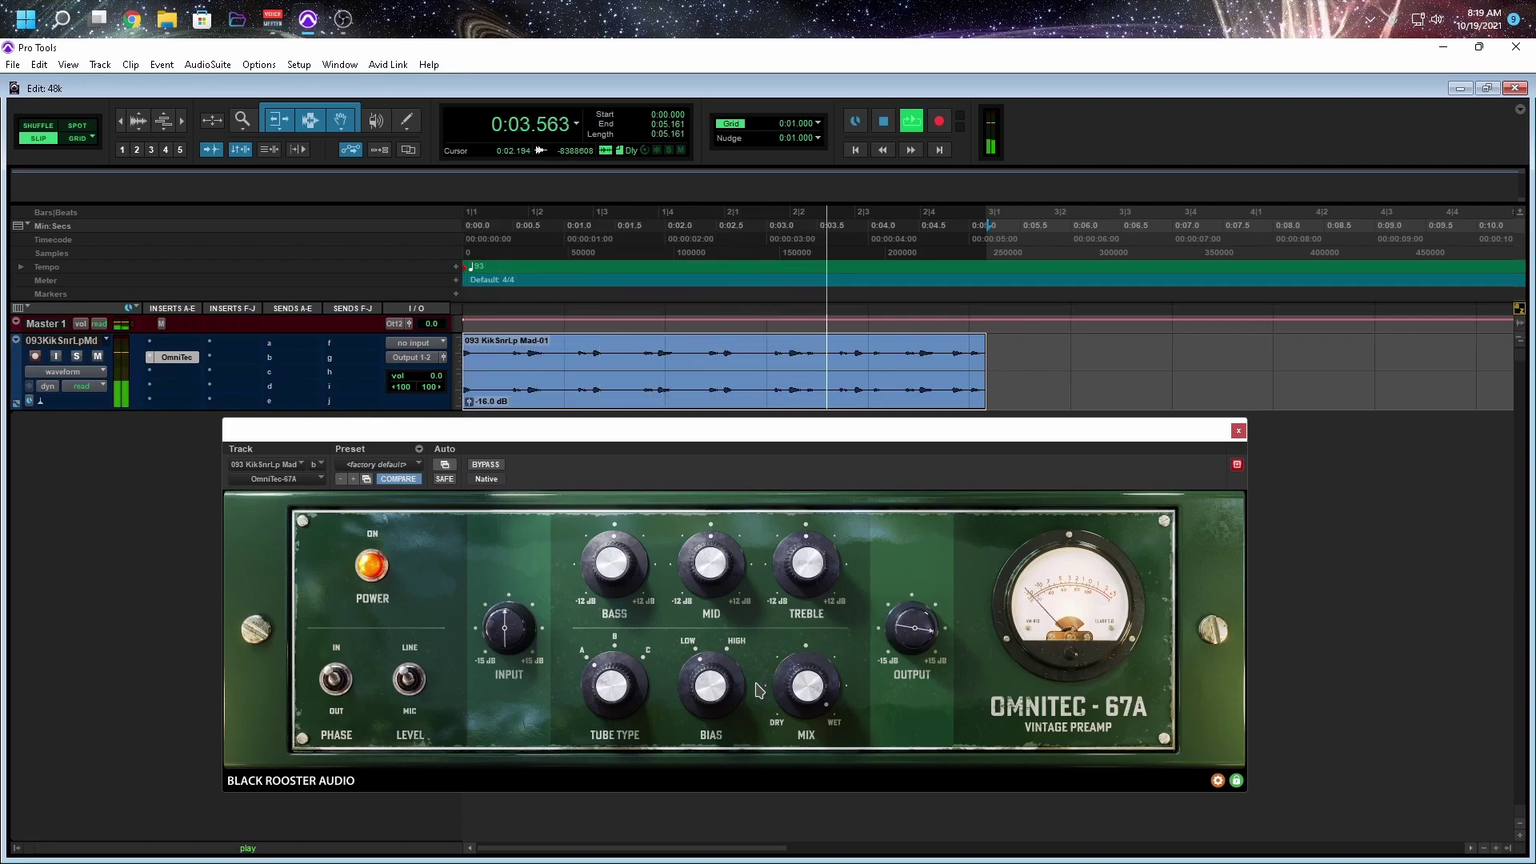
click(488, 464)
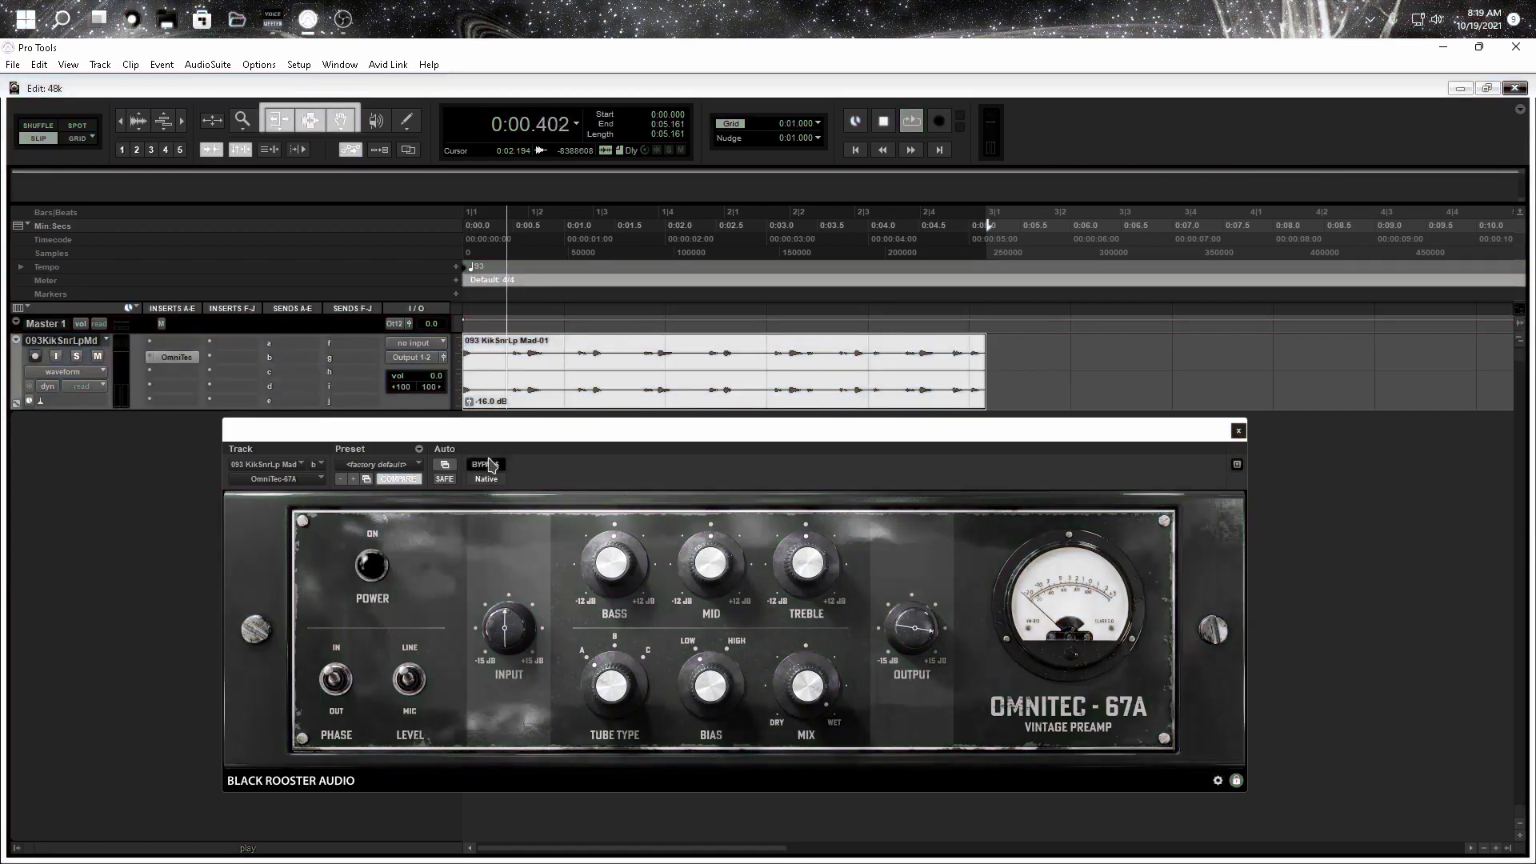
click(486, 466)
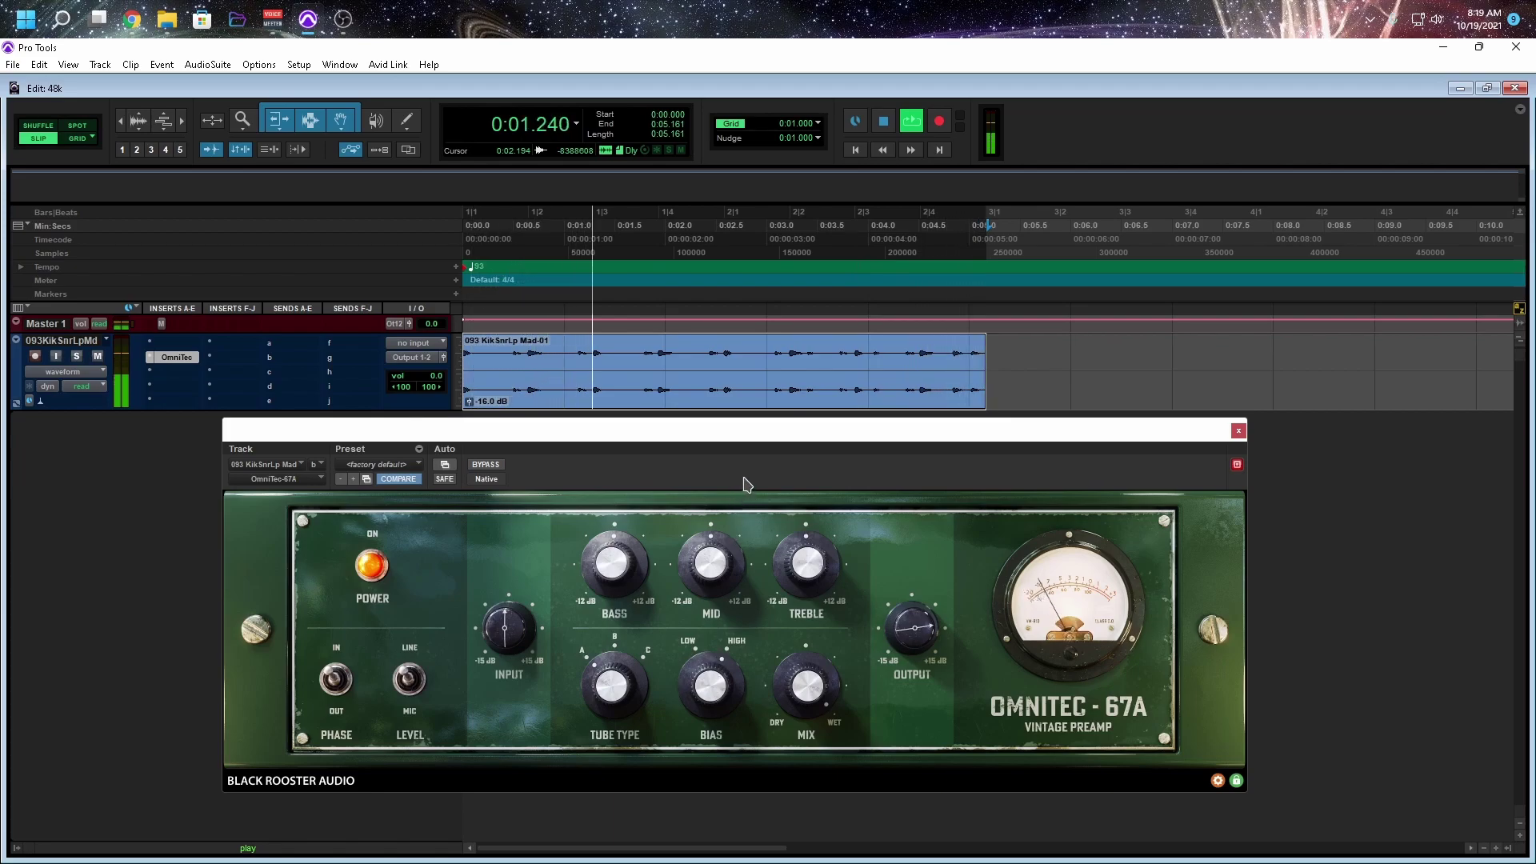
key(space)
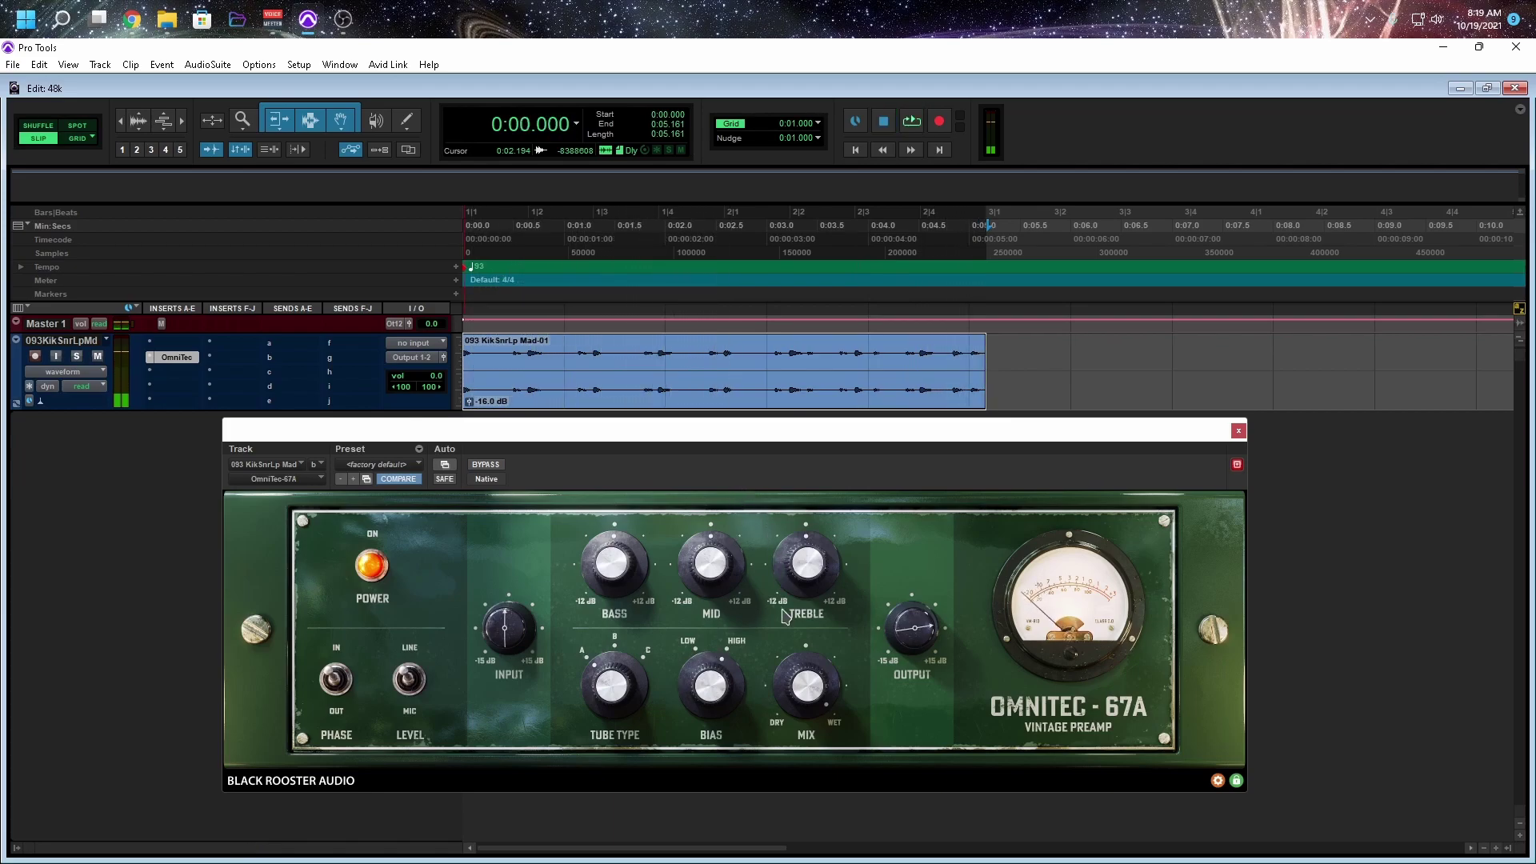
Audition the Bias setting over repeated playbacks of the loop, and readjust the Output level during playback.
key(space)
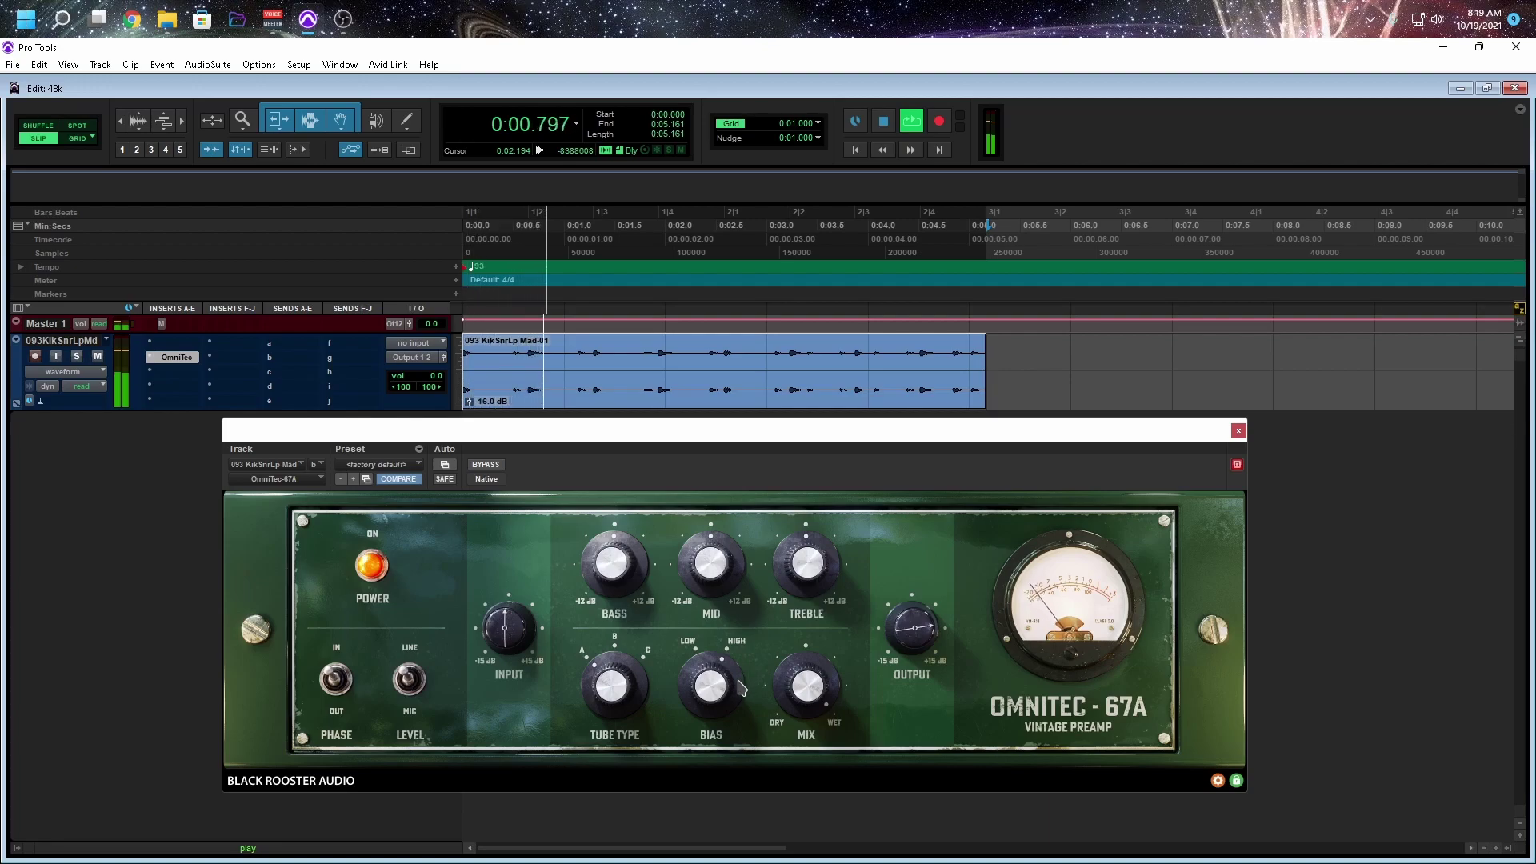
key(space)
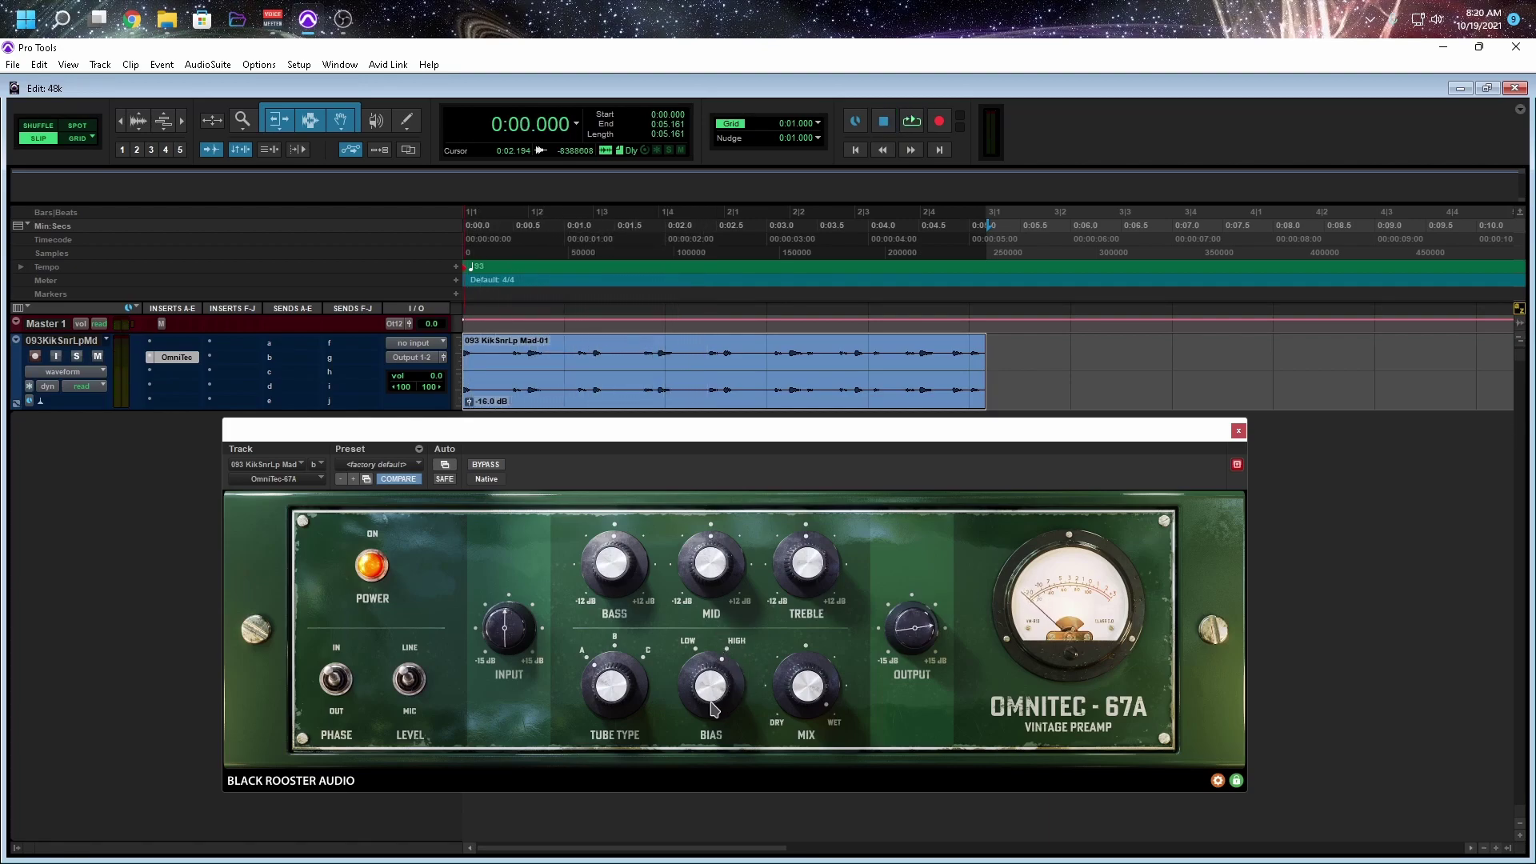
key(space)
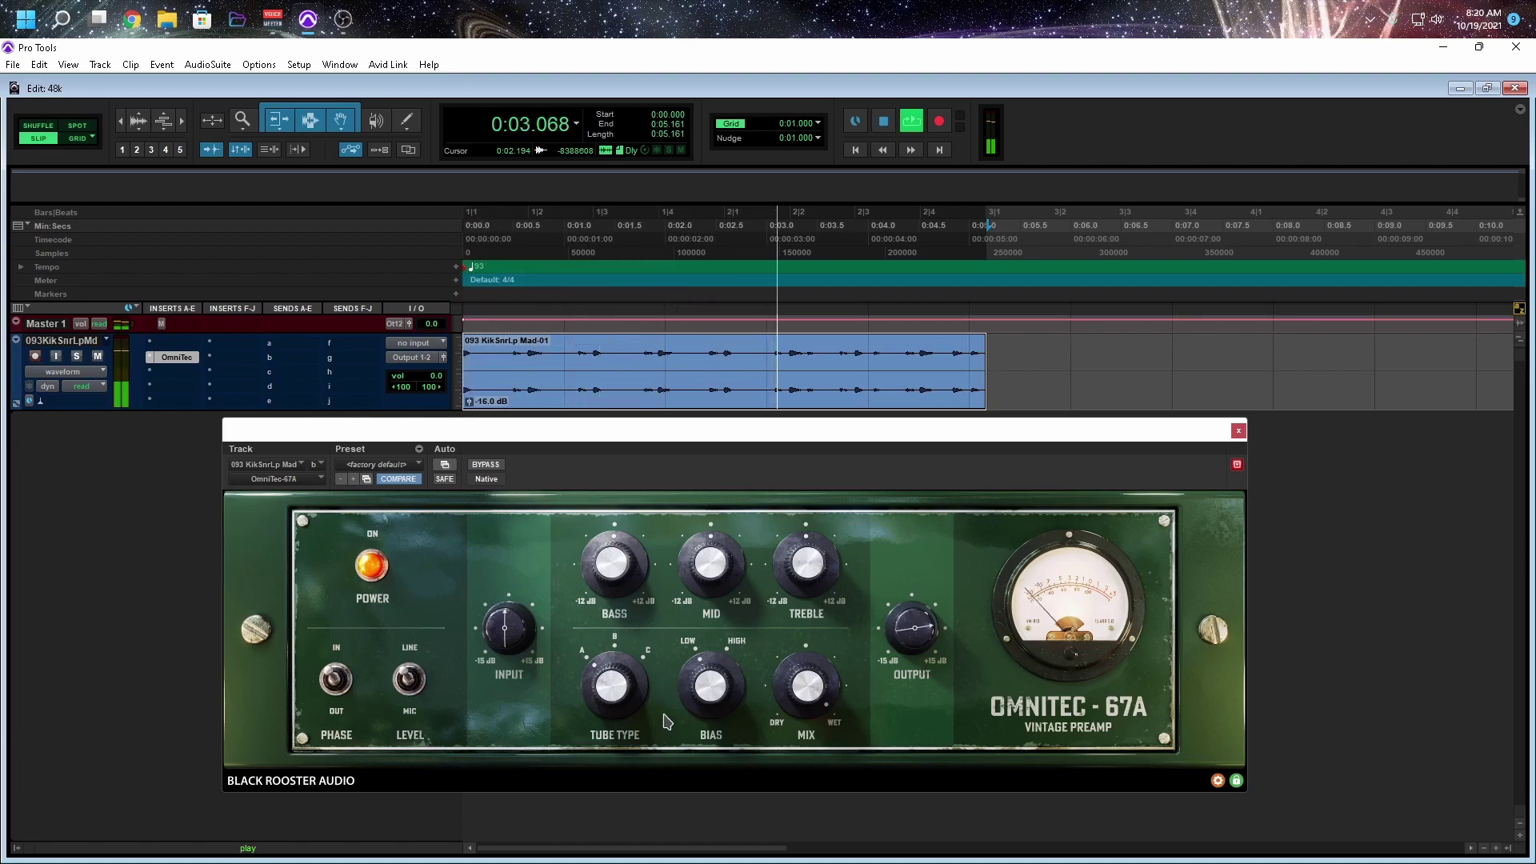
key(space)
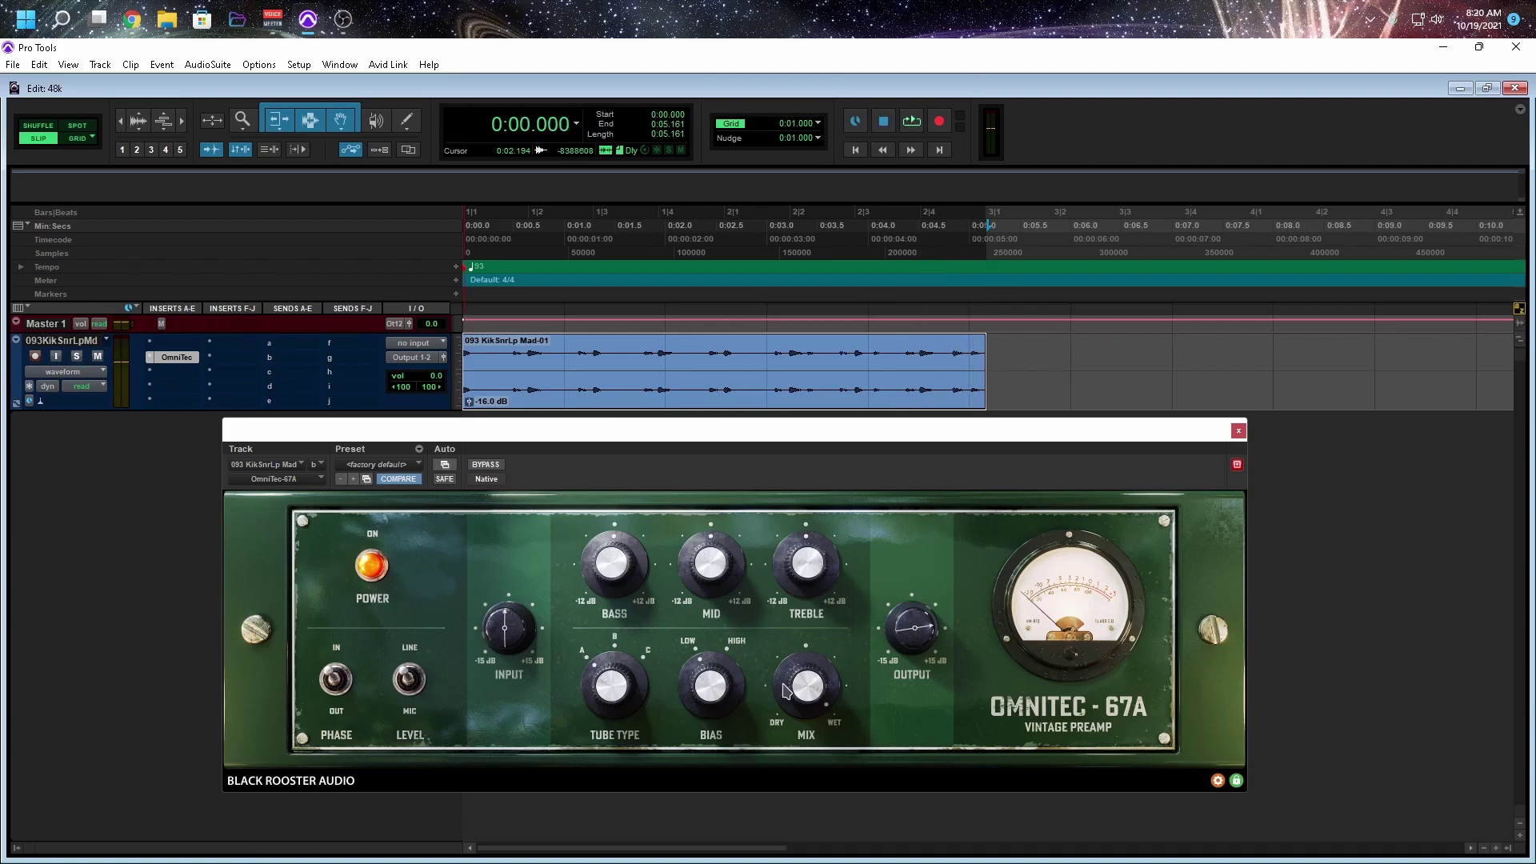
key(space)
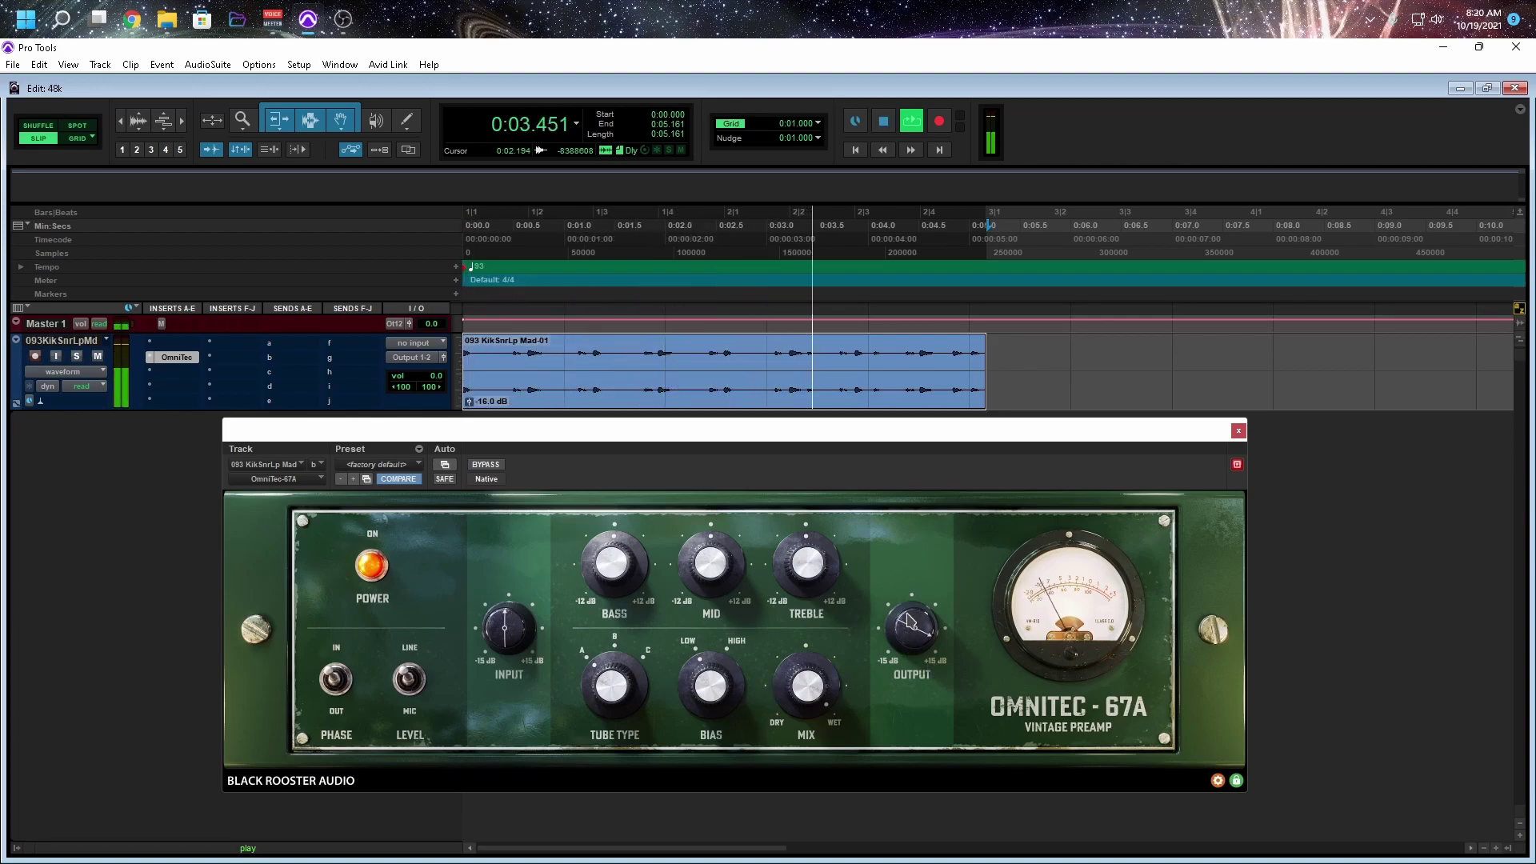
key(space)
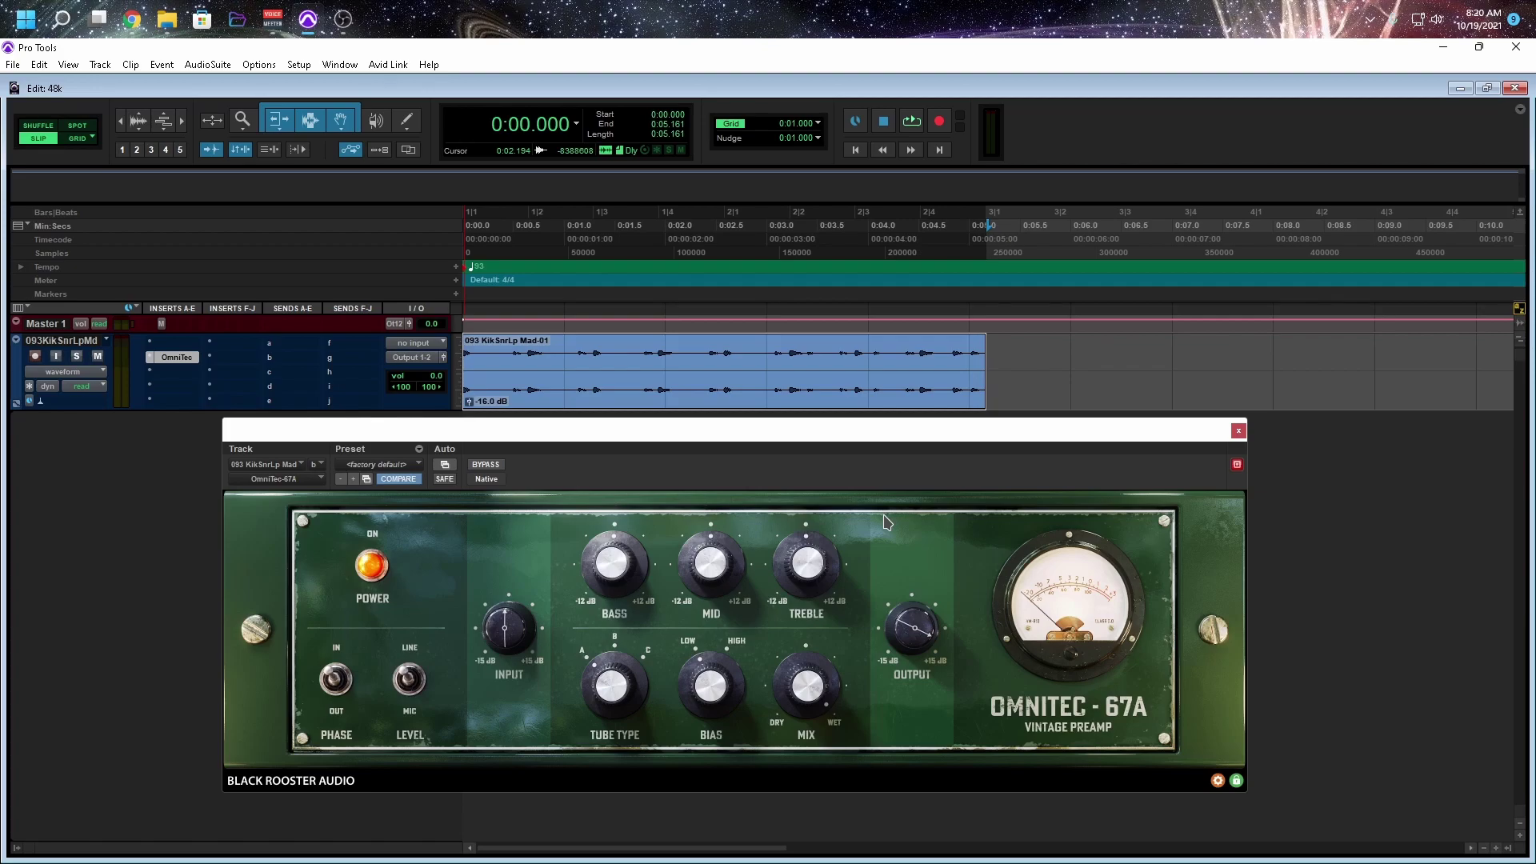
Raise the OmniTec-67A's Input level while the loop plays, compensating with the Output level.
key(space)
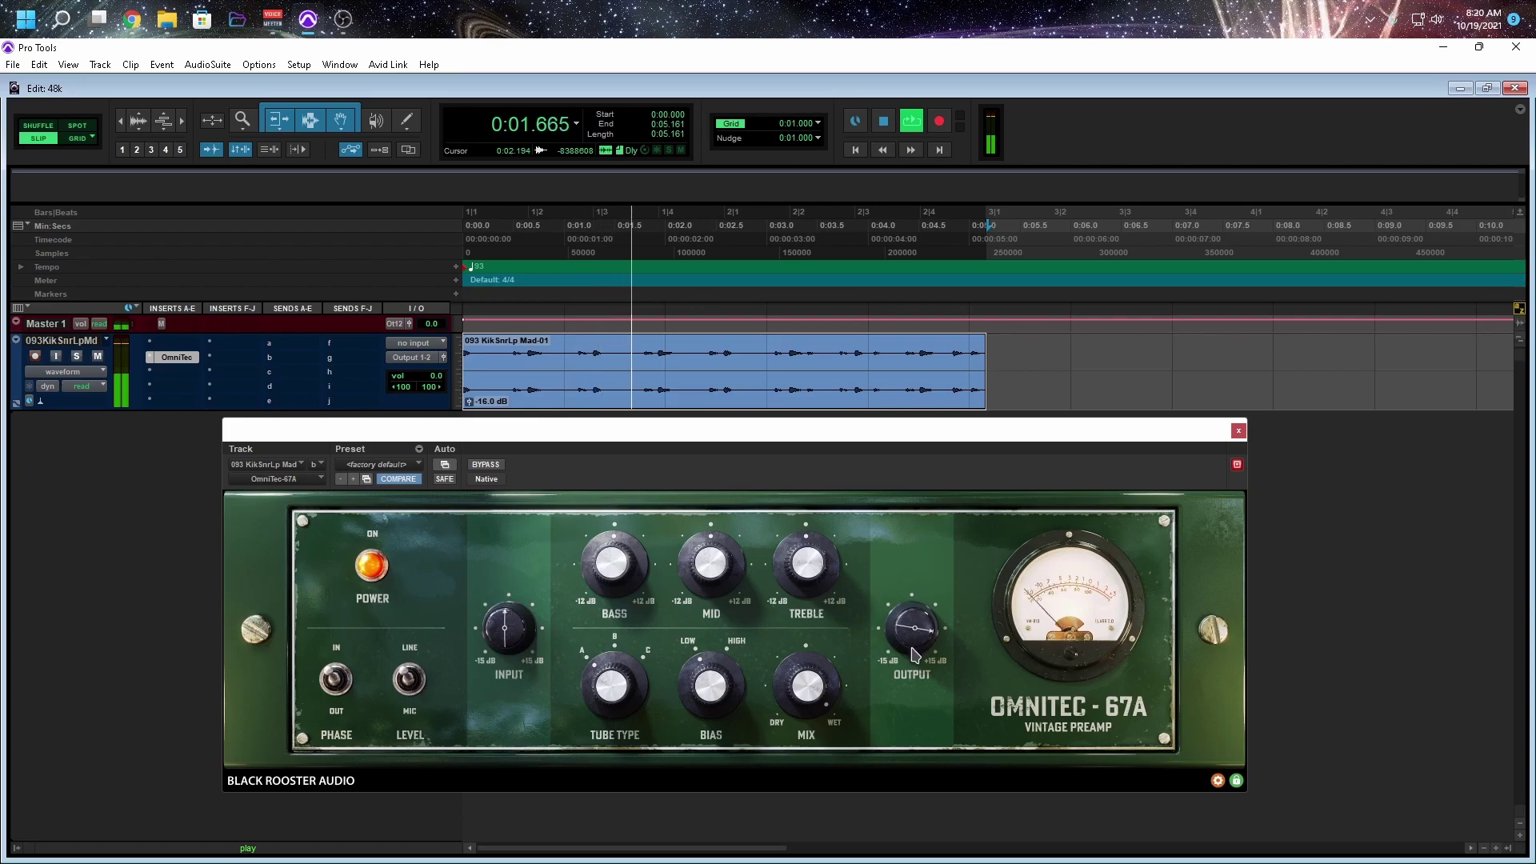
drag(509, 626, 508, 595)
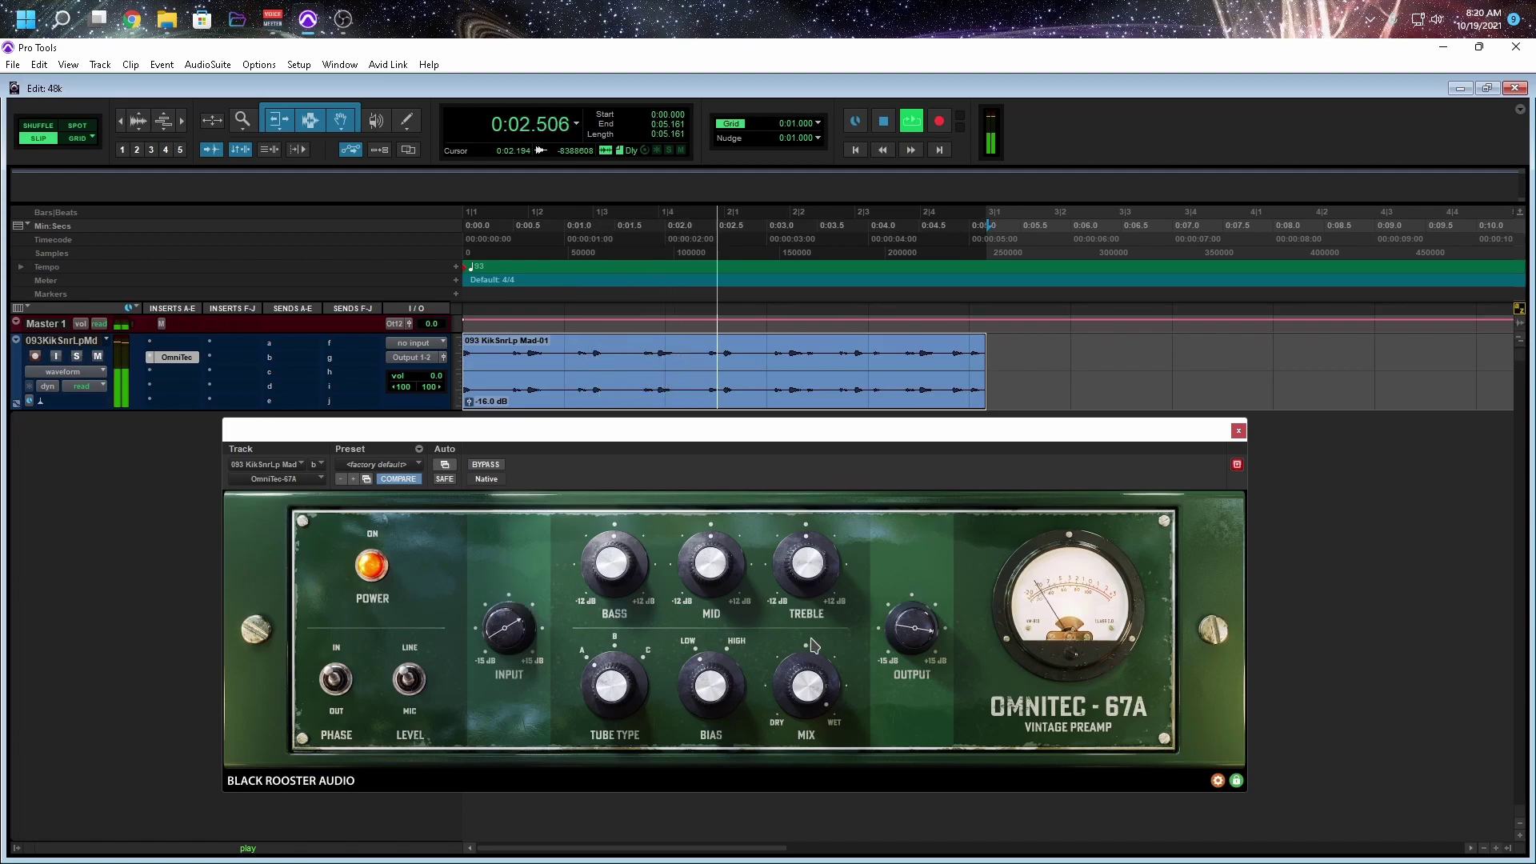
drag(914, 633, 914, 629)
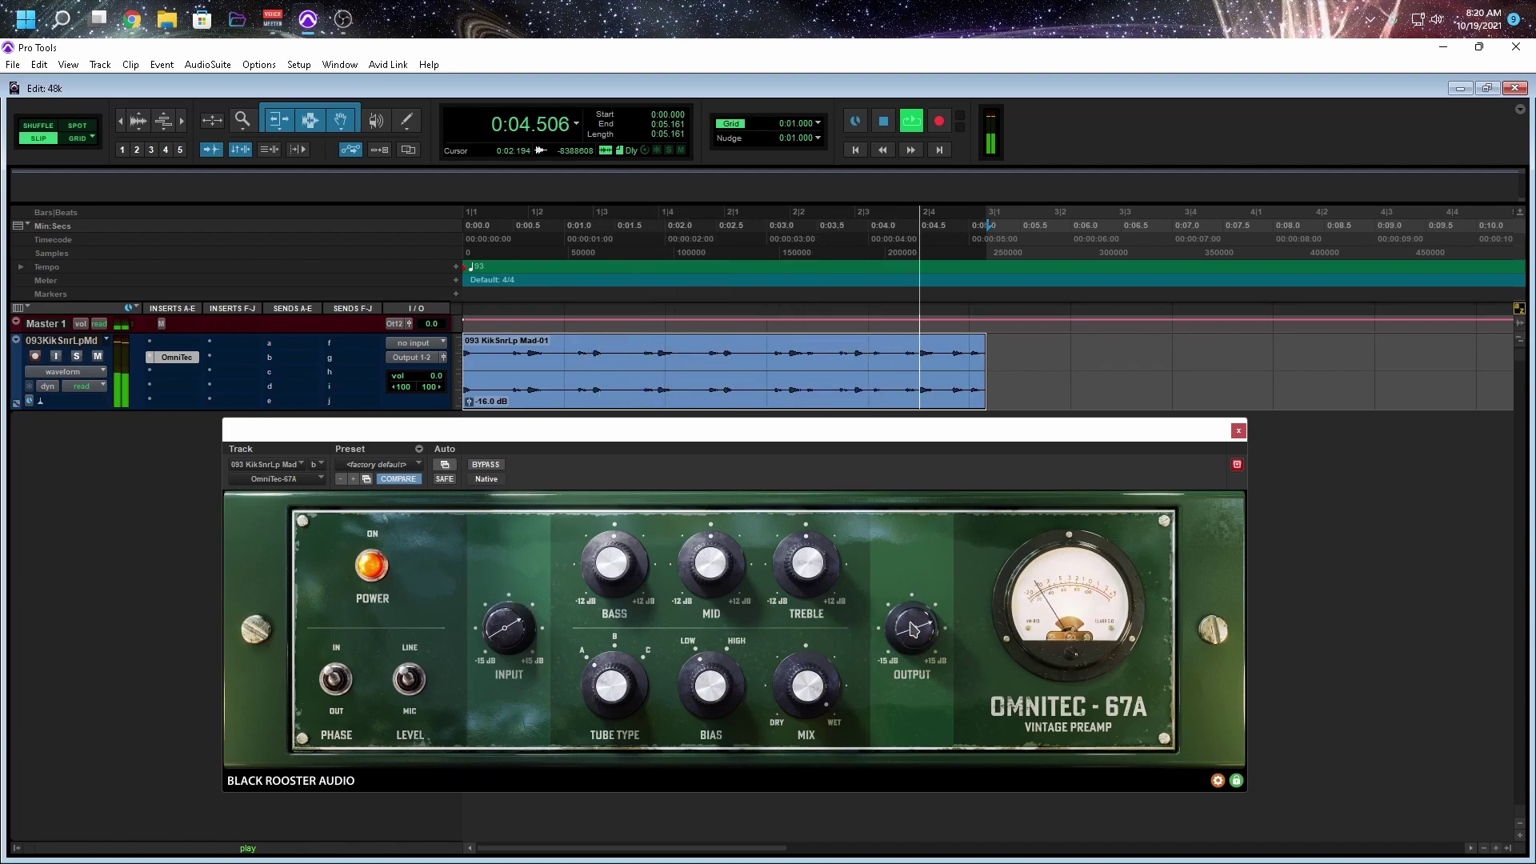
drag(509, 628, 501, 604)
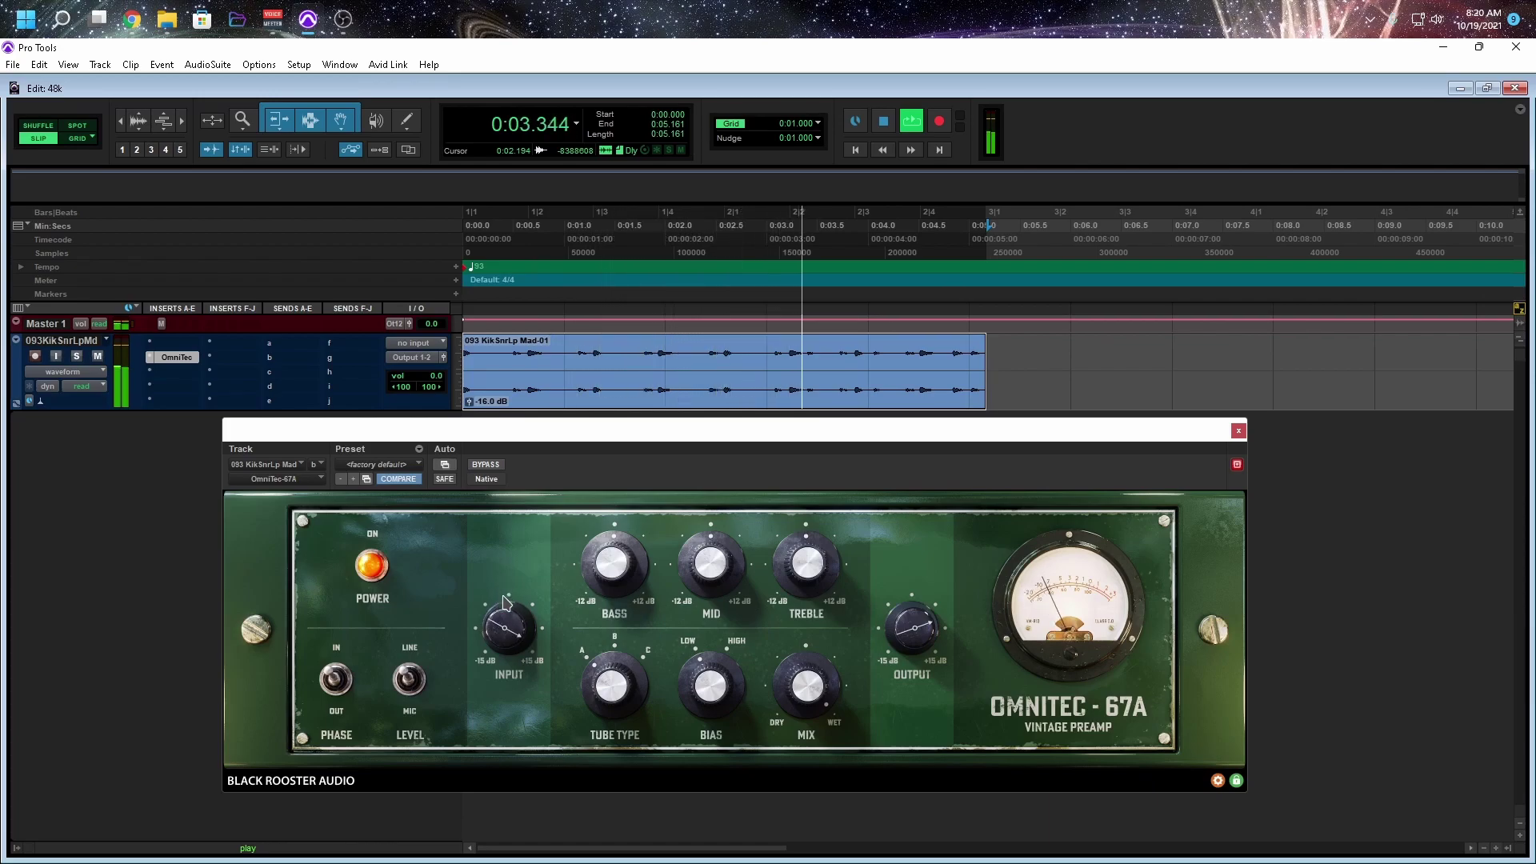
key(space)
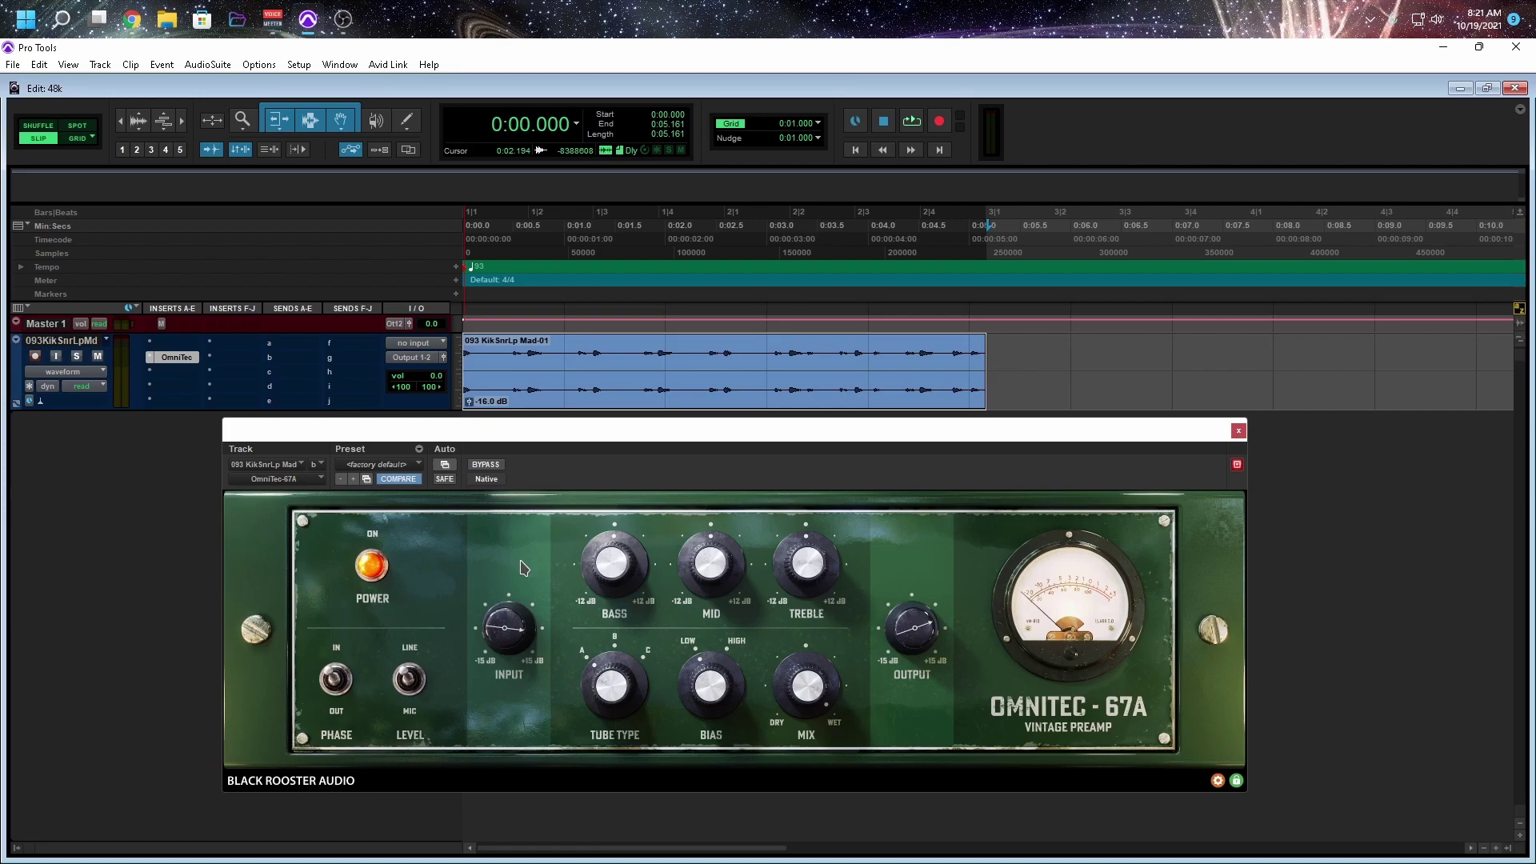
Play the drum loop twice to audition the raised Input setting.
key(space)
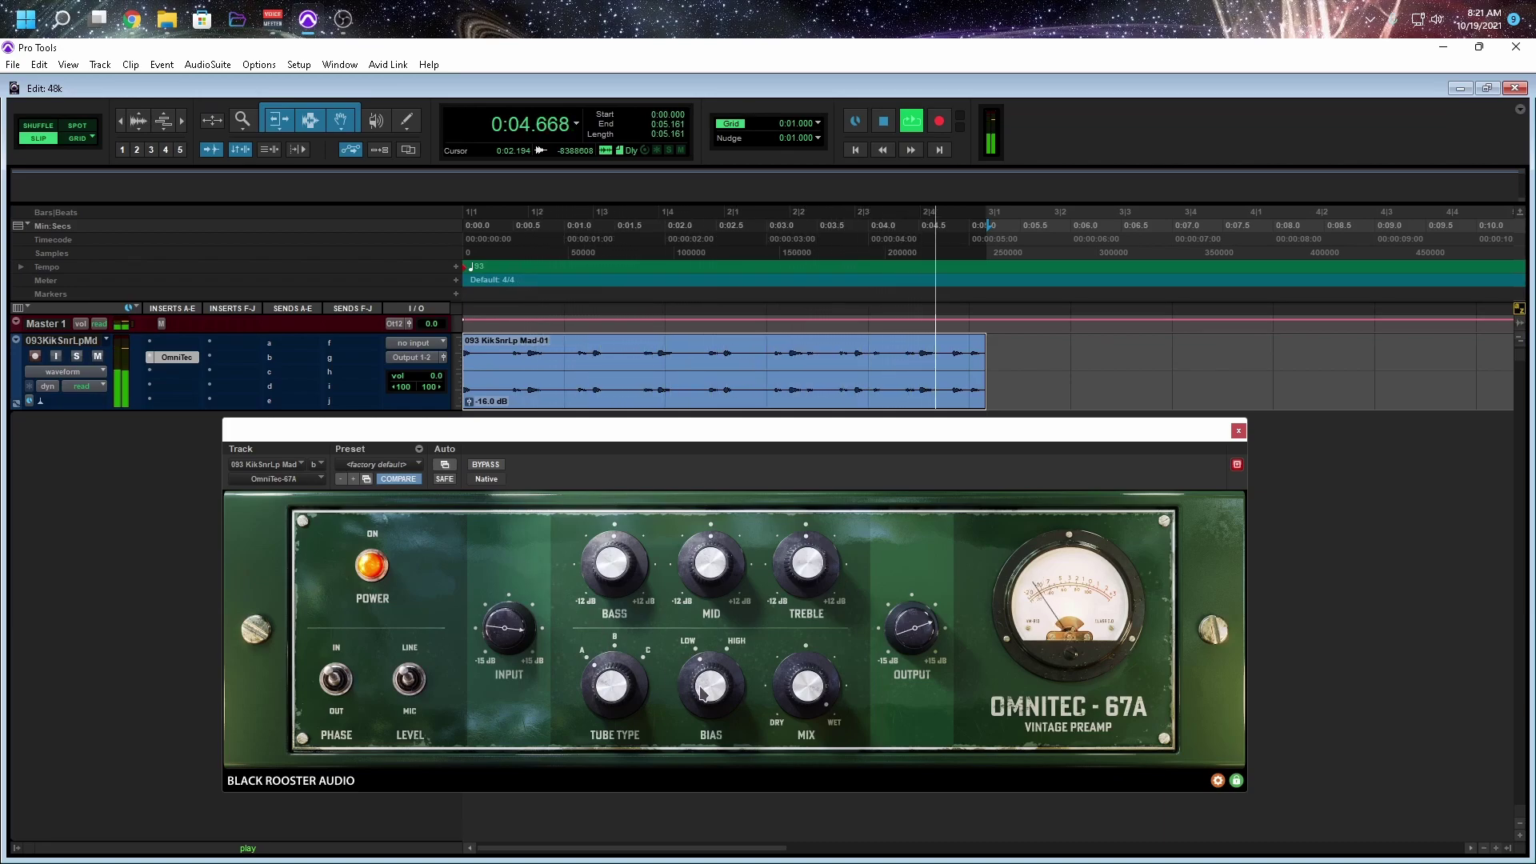
key(space)
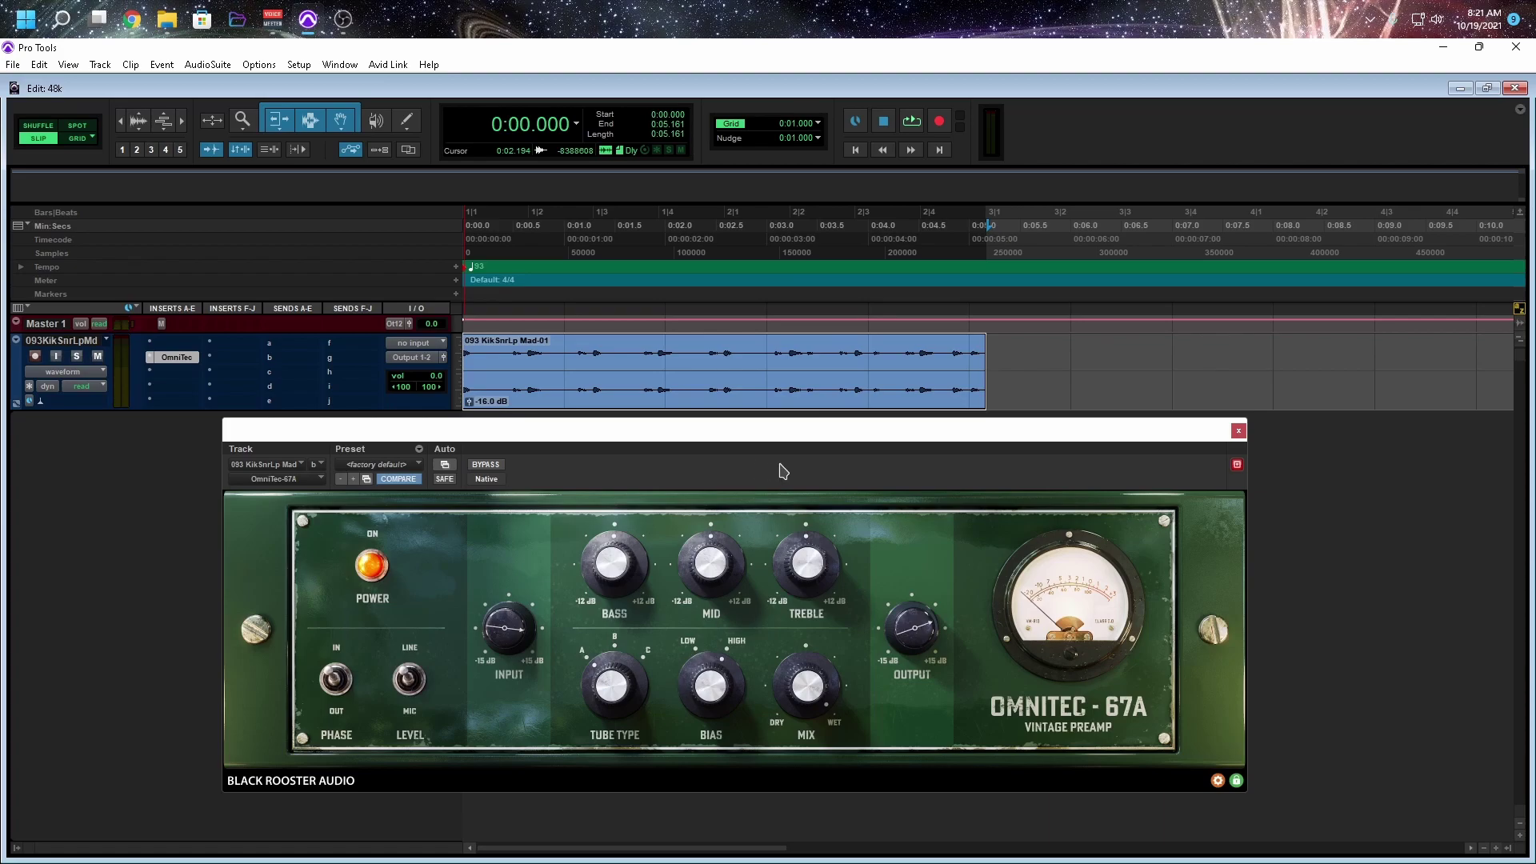
key(space)
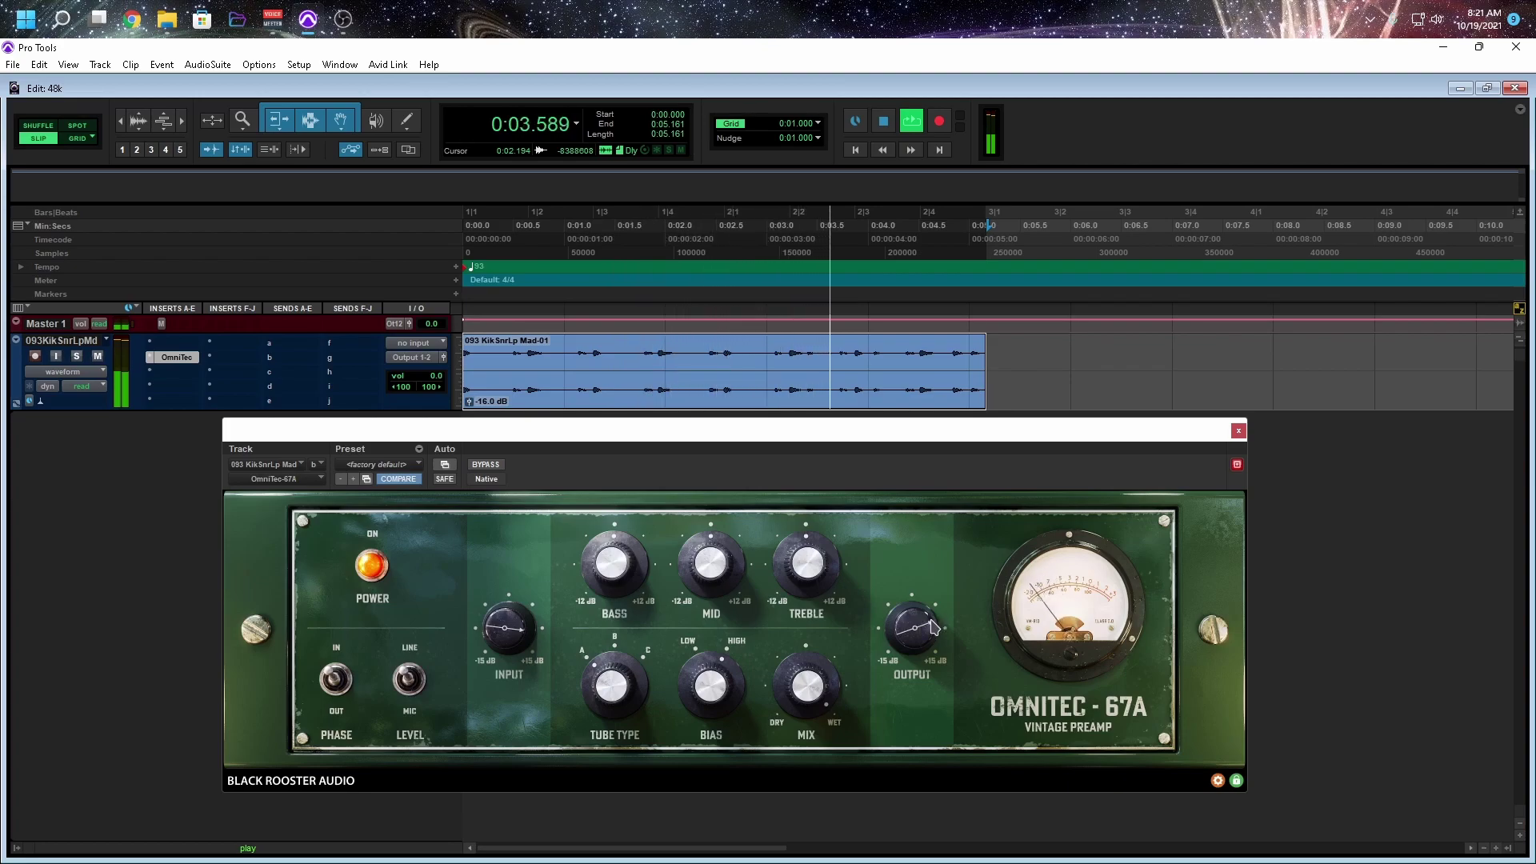
key(space)
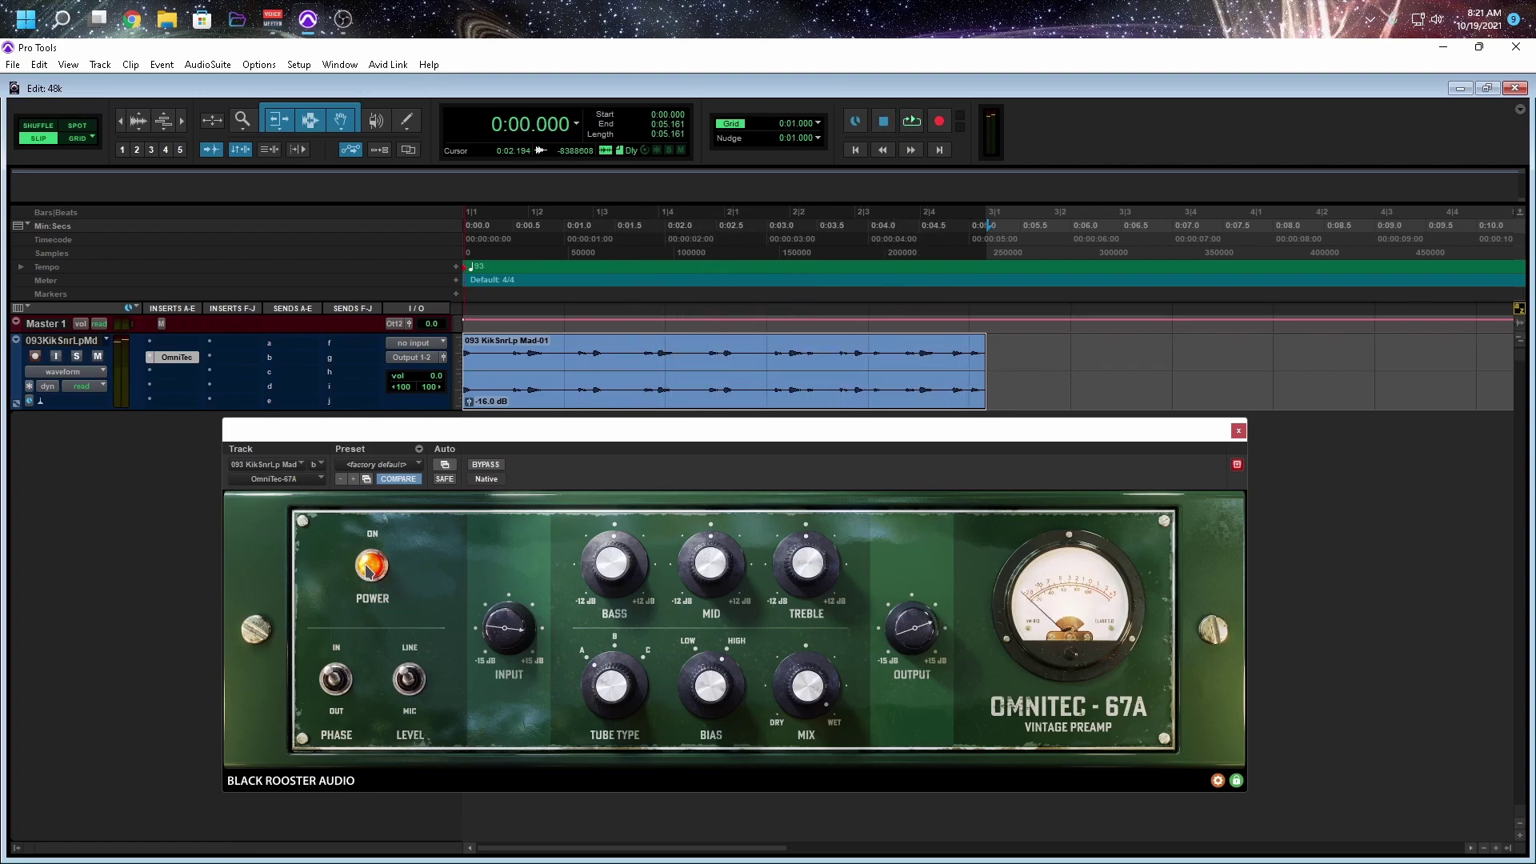
Compare the driven preamp sound with the unprocessed loop by switching the OmniTec-67A's Power off and on around playback.
click(368, 570)
key(space)
key(space)
key(space)
key(space)
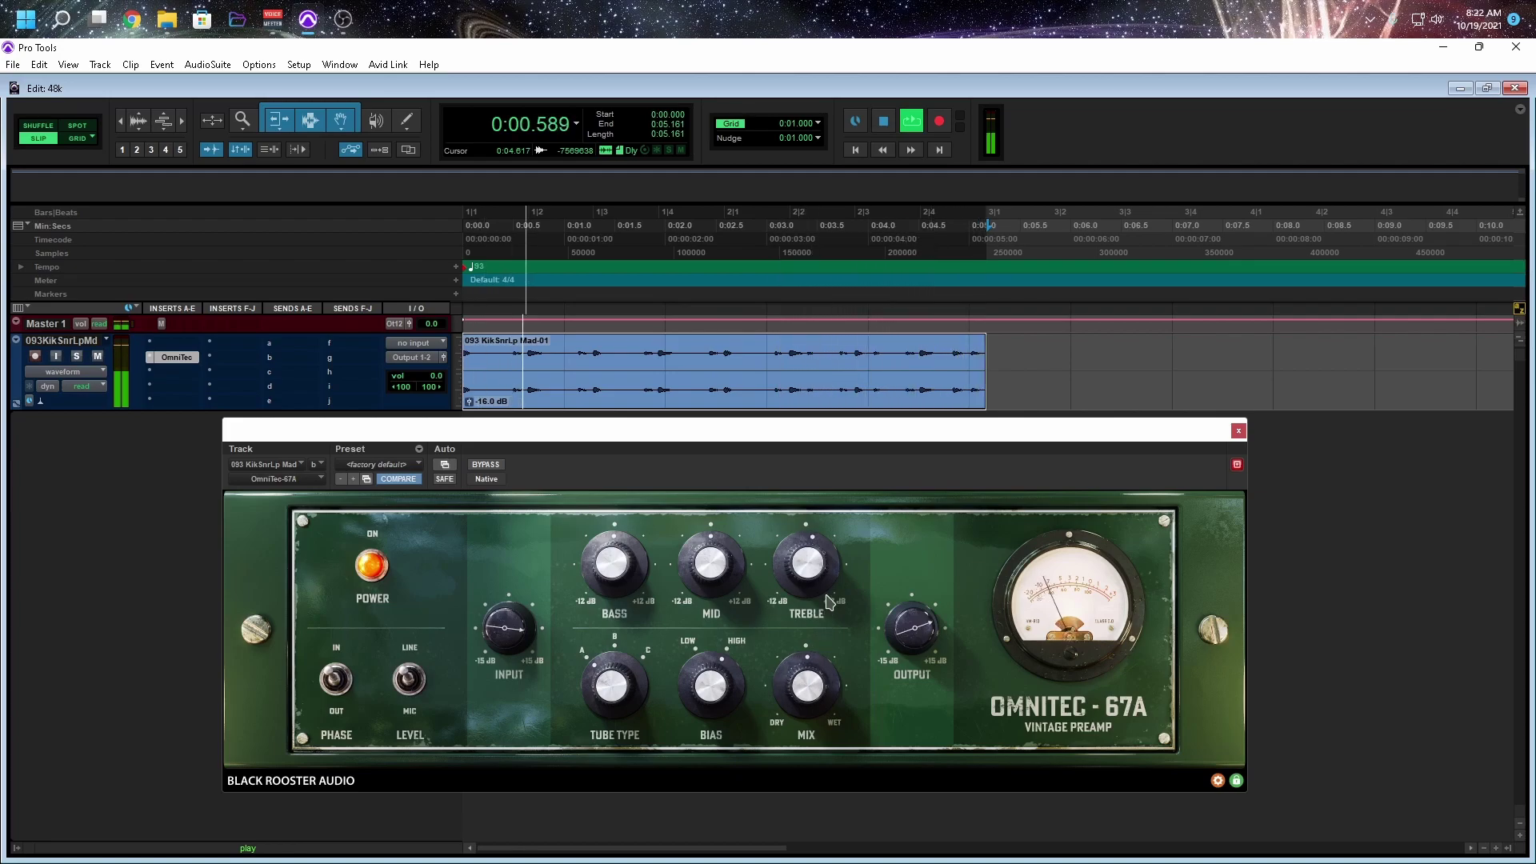
click(372, 568)
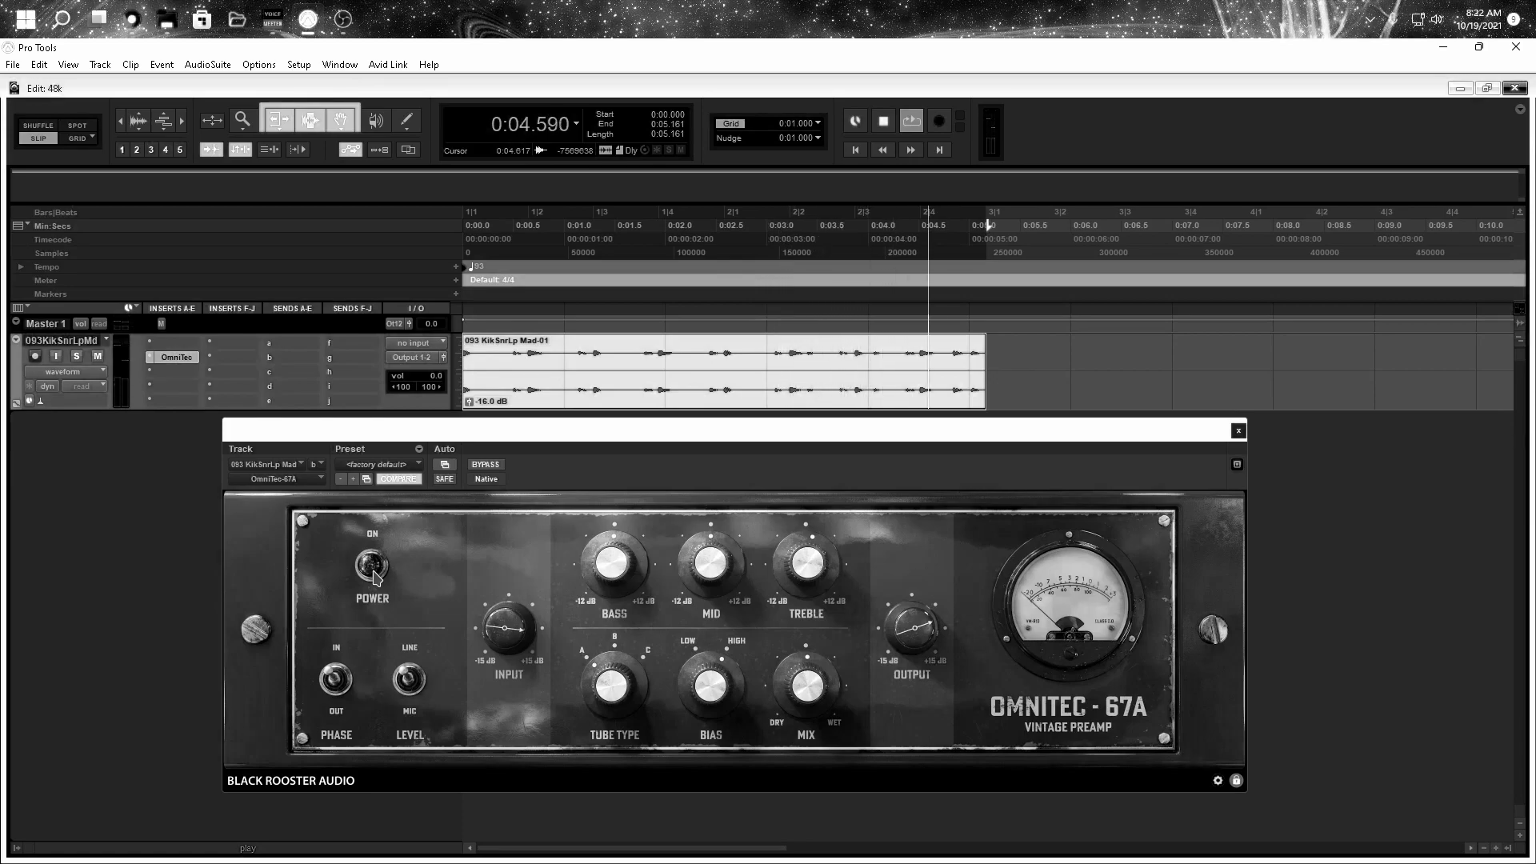
click(372, 566)
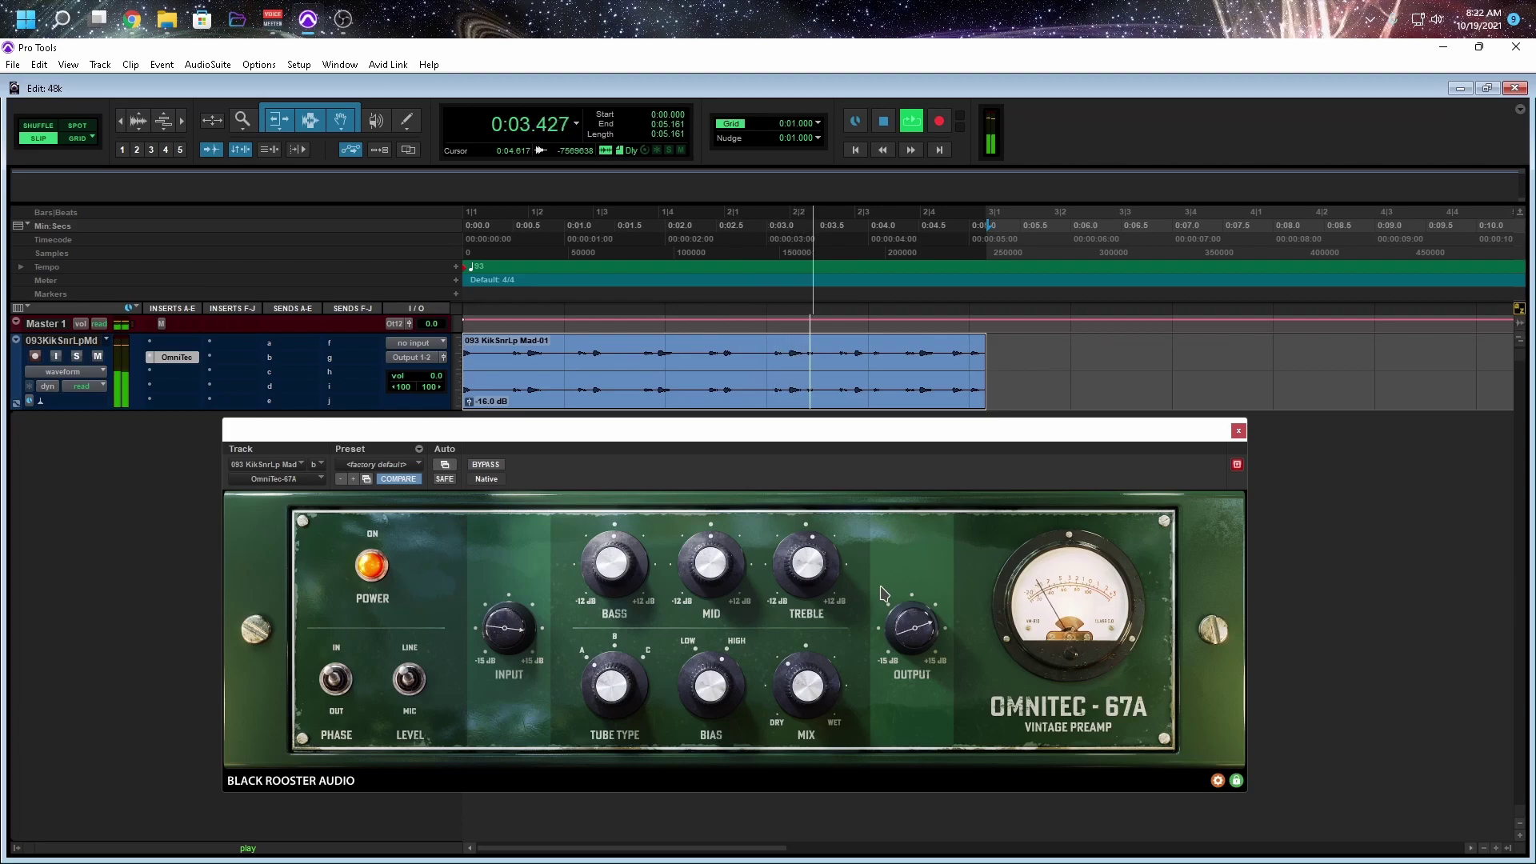
key(space)
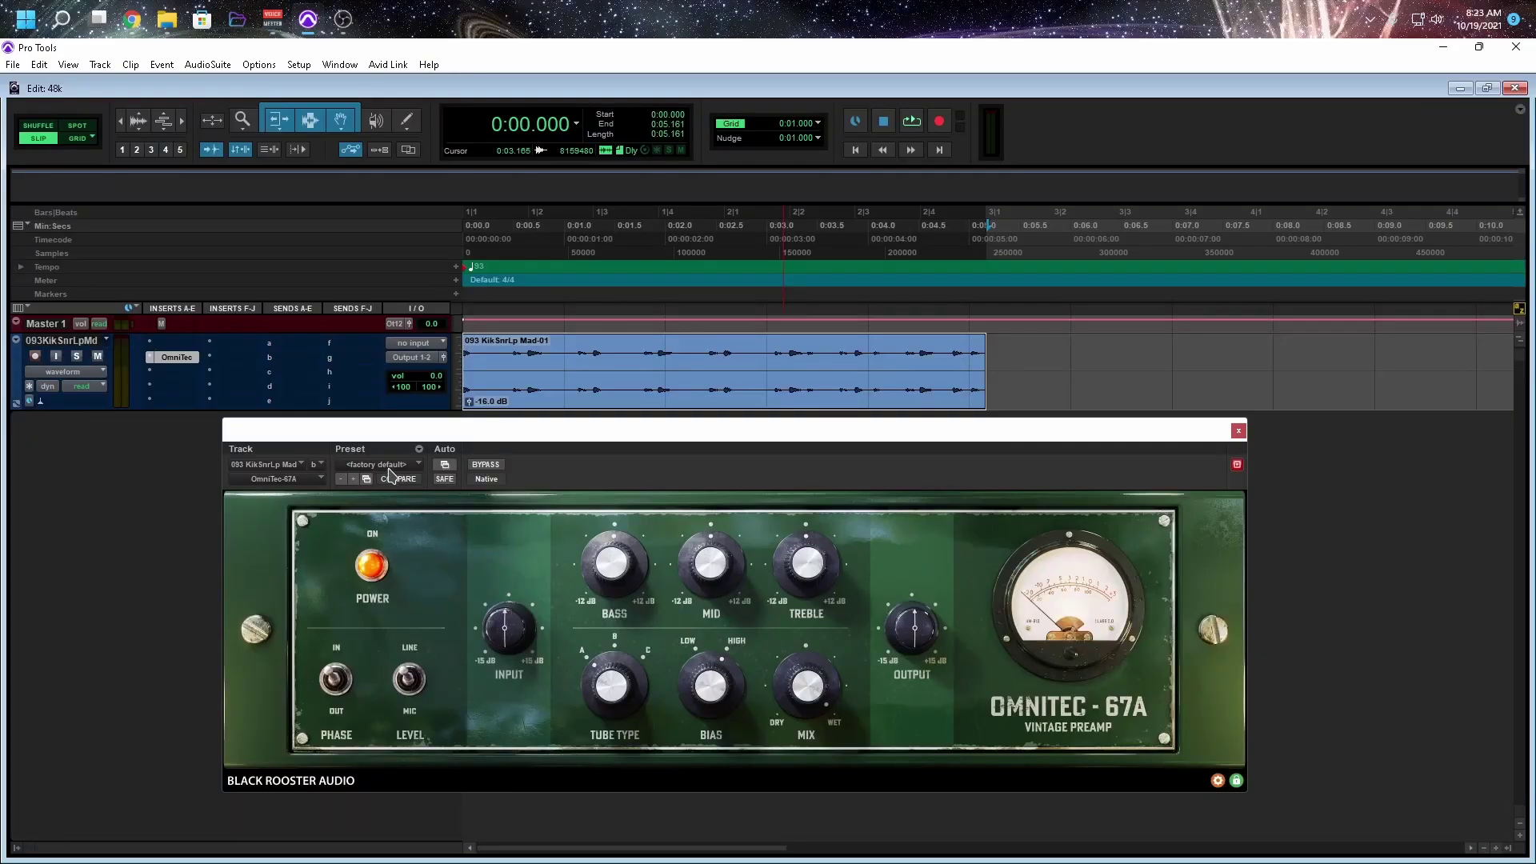
Look through the OmniTec-67A's preset list and its Knob Mode, Knob Sensitivity and GUI Size options.
click(390, 470)
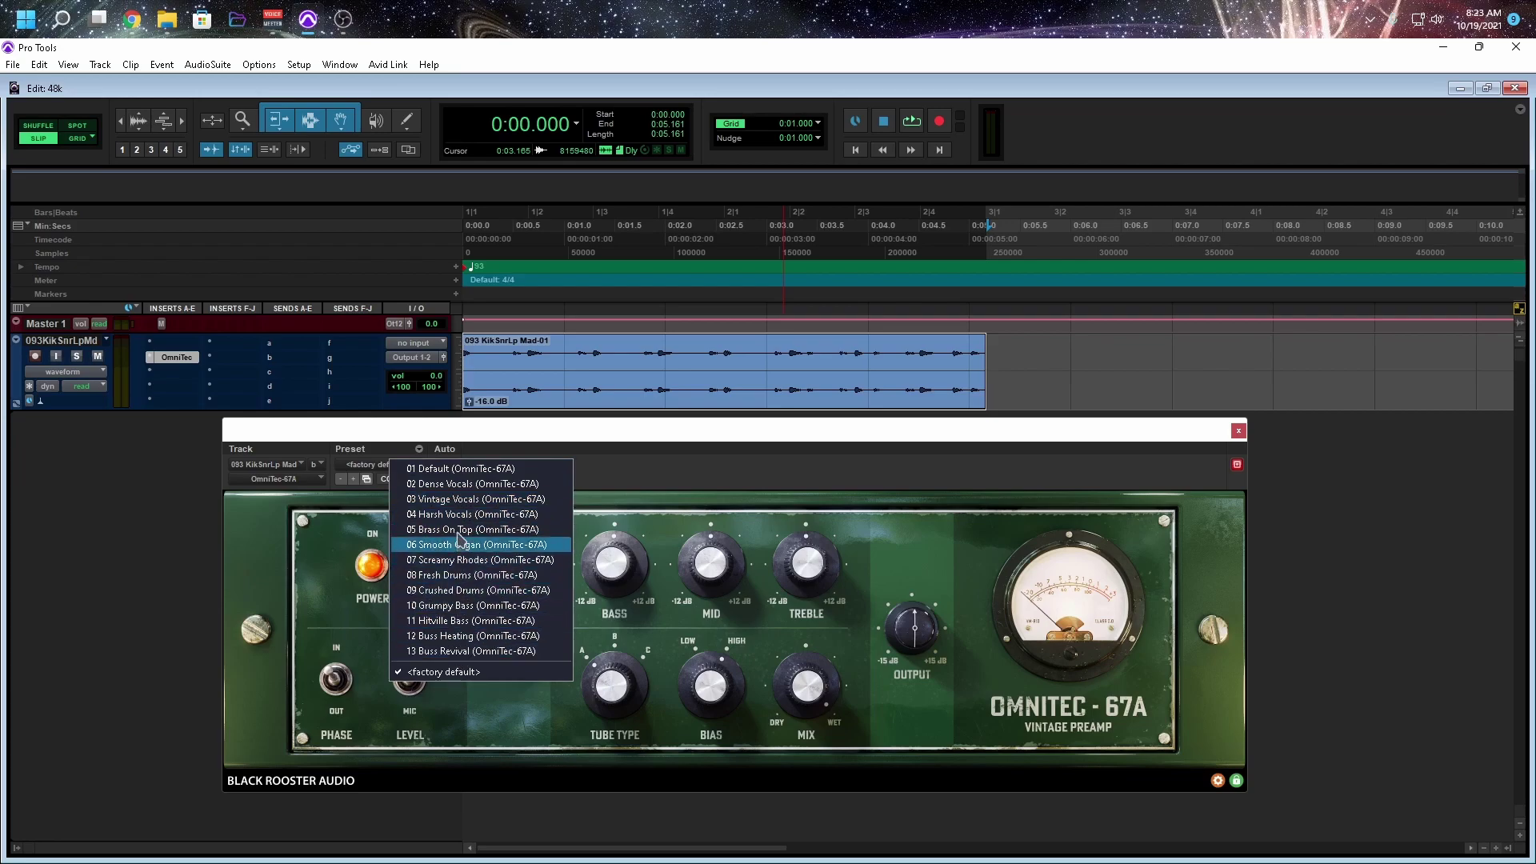
click(617, 462)
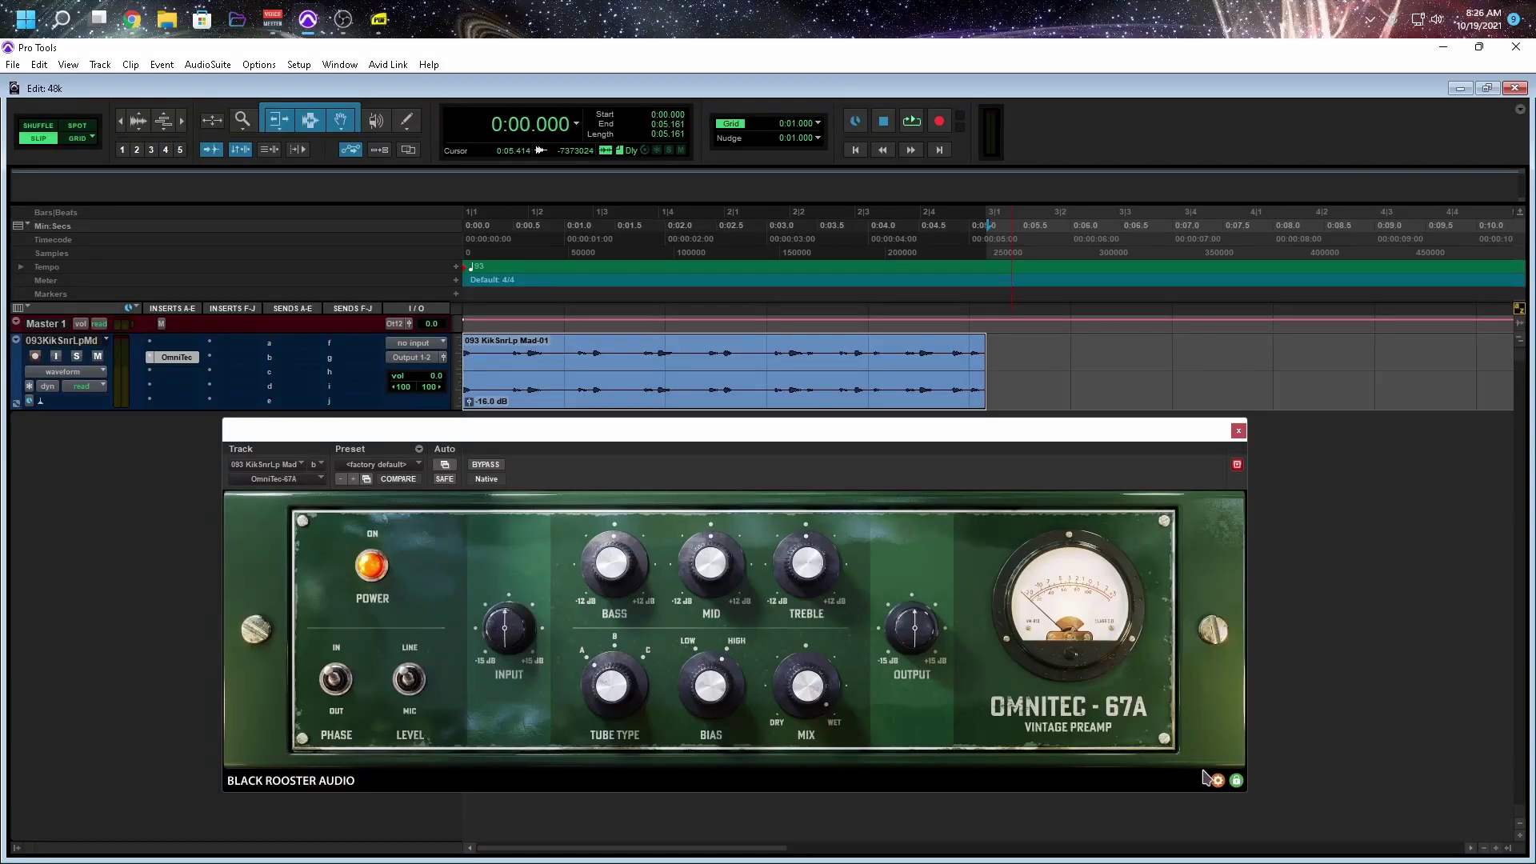
click(1217, 781)
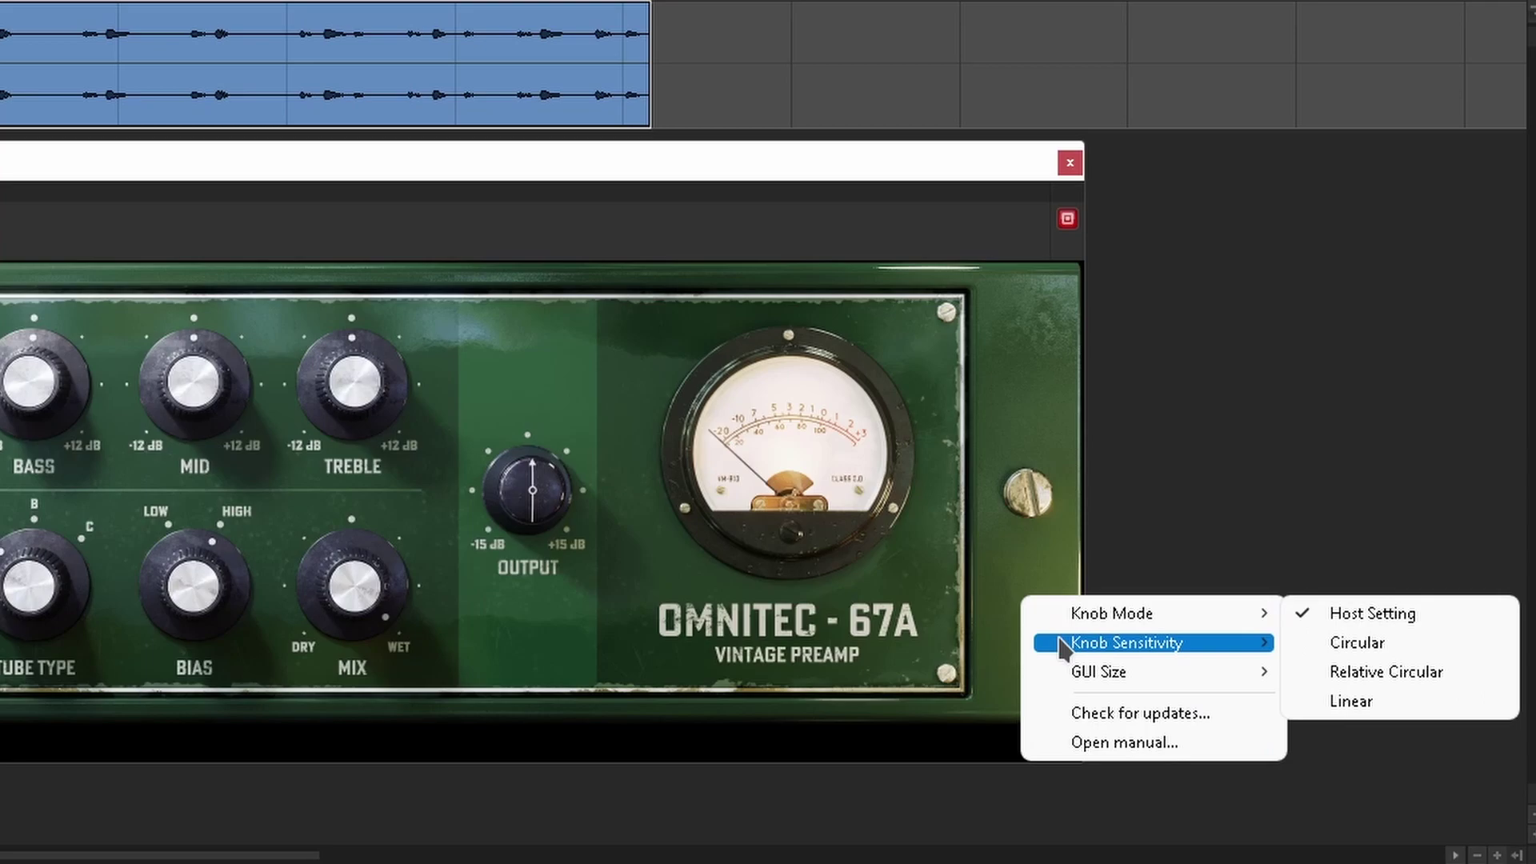
mouse_move(1233, 720)
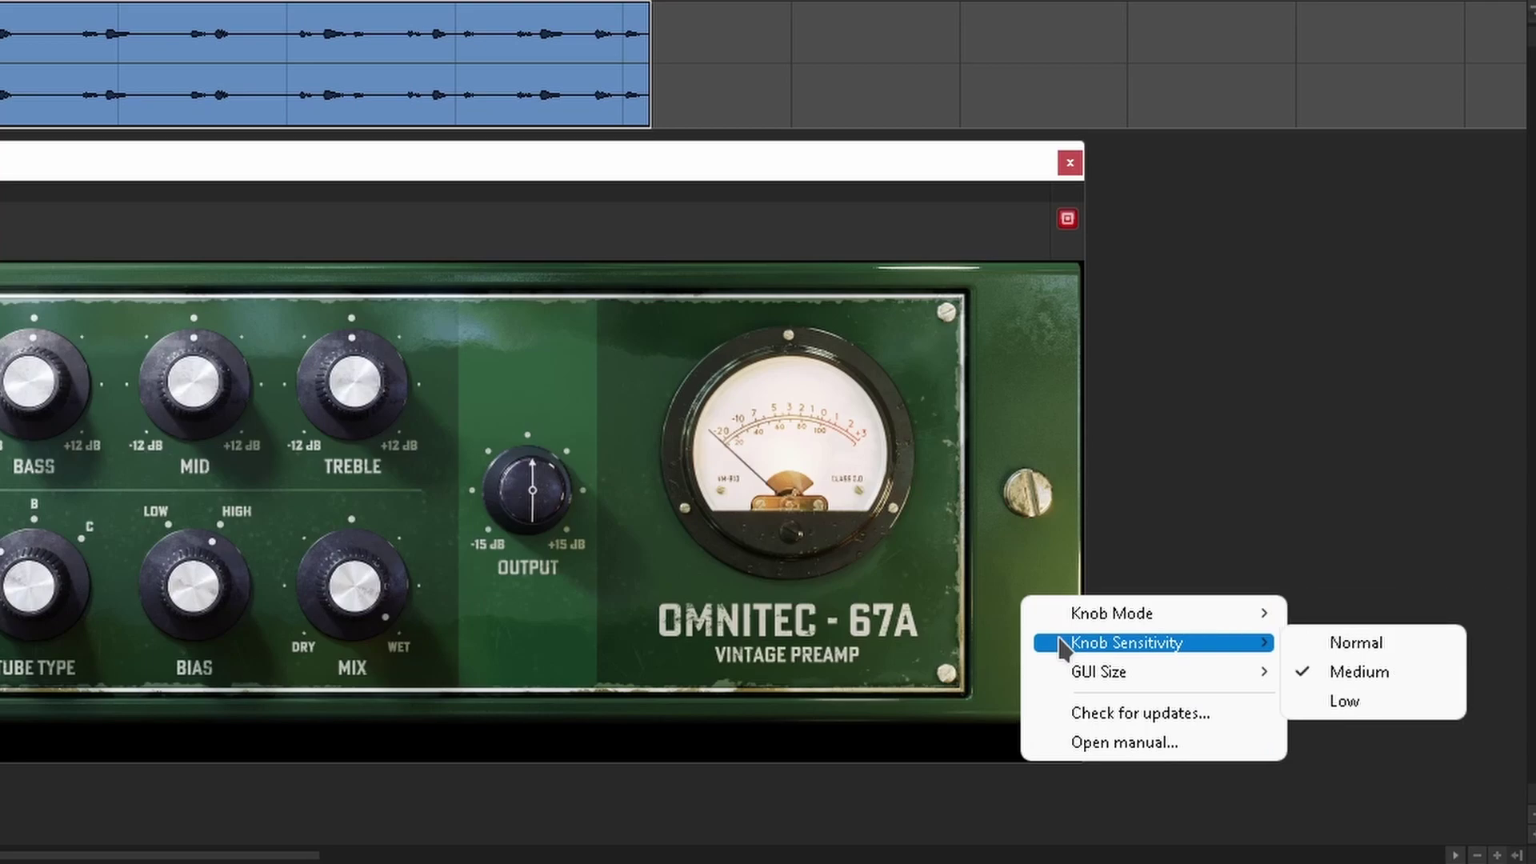
mouse_move(1063, 682)
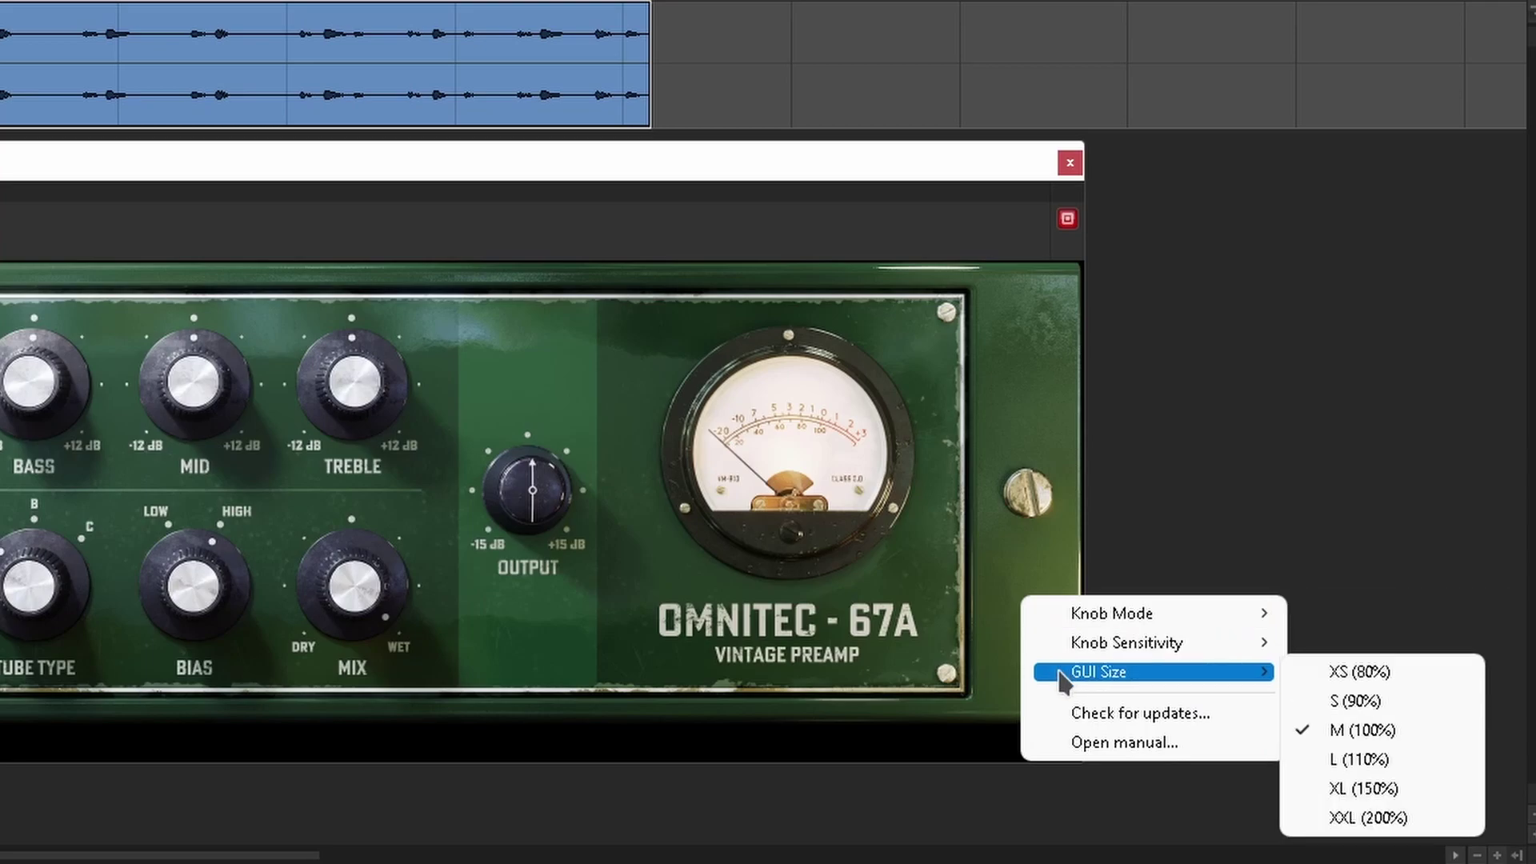
mouse_move(1111, 611)
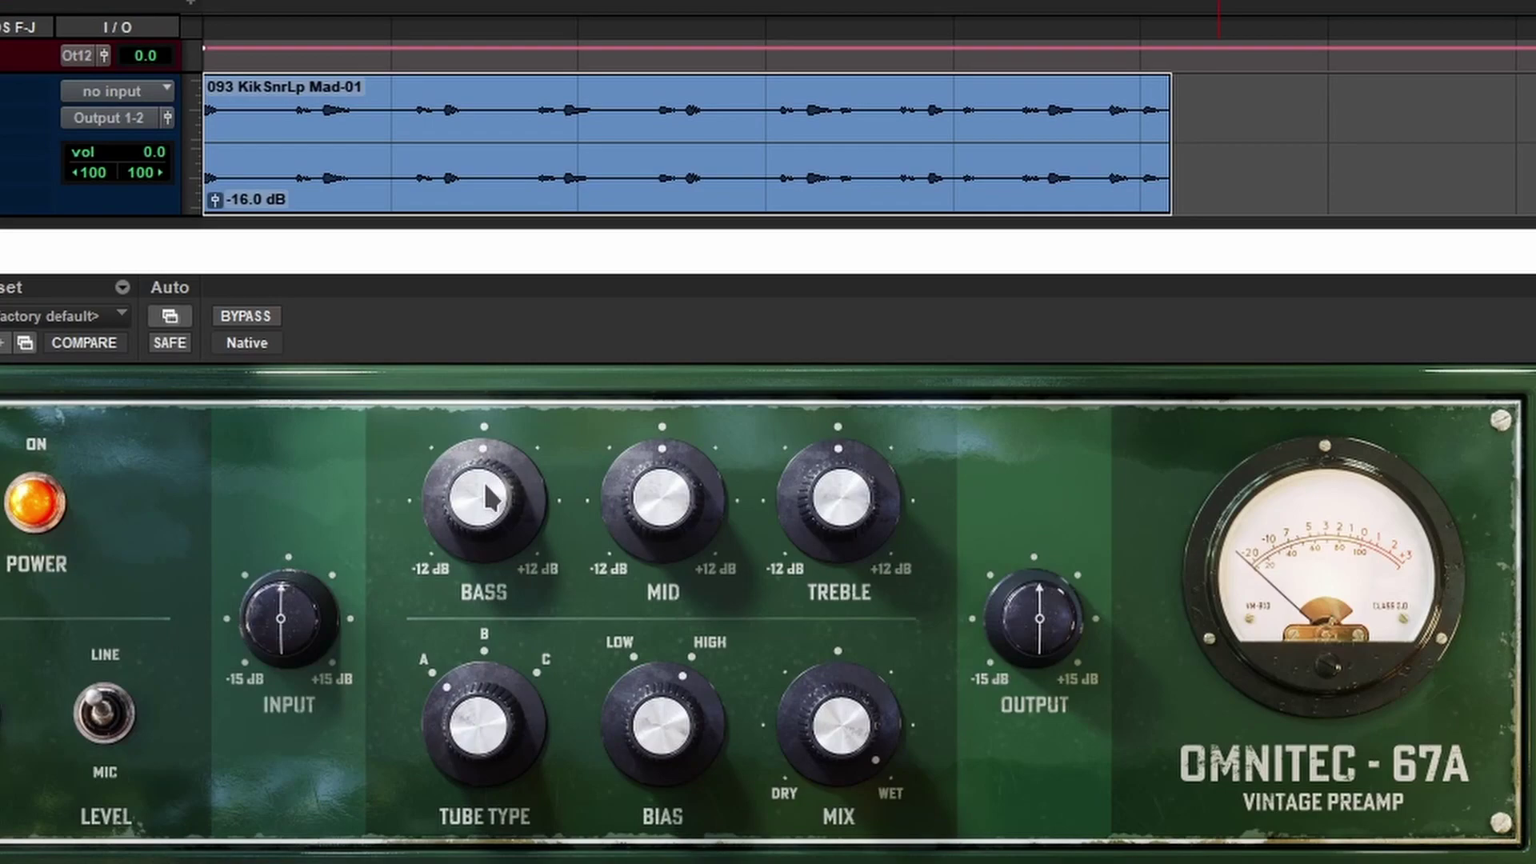
Try turning the Bass, Mid and Treble knobs in the Host Setting knob mode, and reset all three to their defaults.
drag(491, 497, 534, 551)
drag(660, 496, 730, 528)
drag(832, 491, 836, 452)
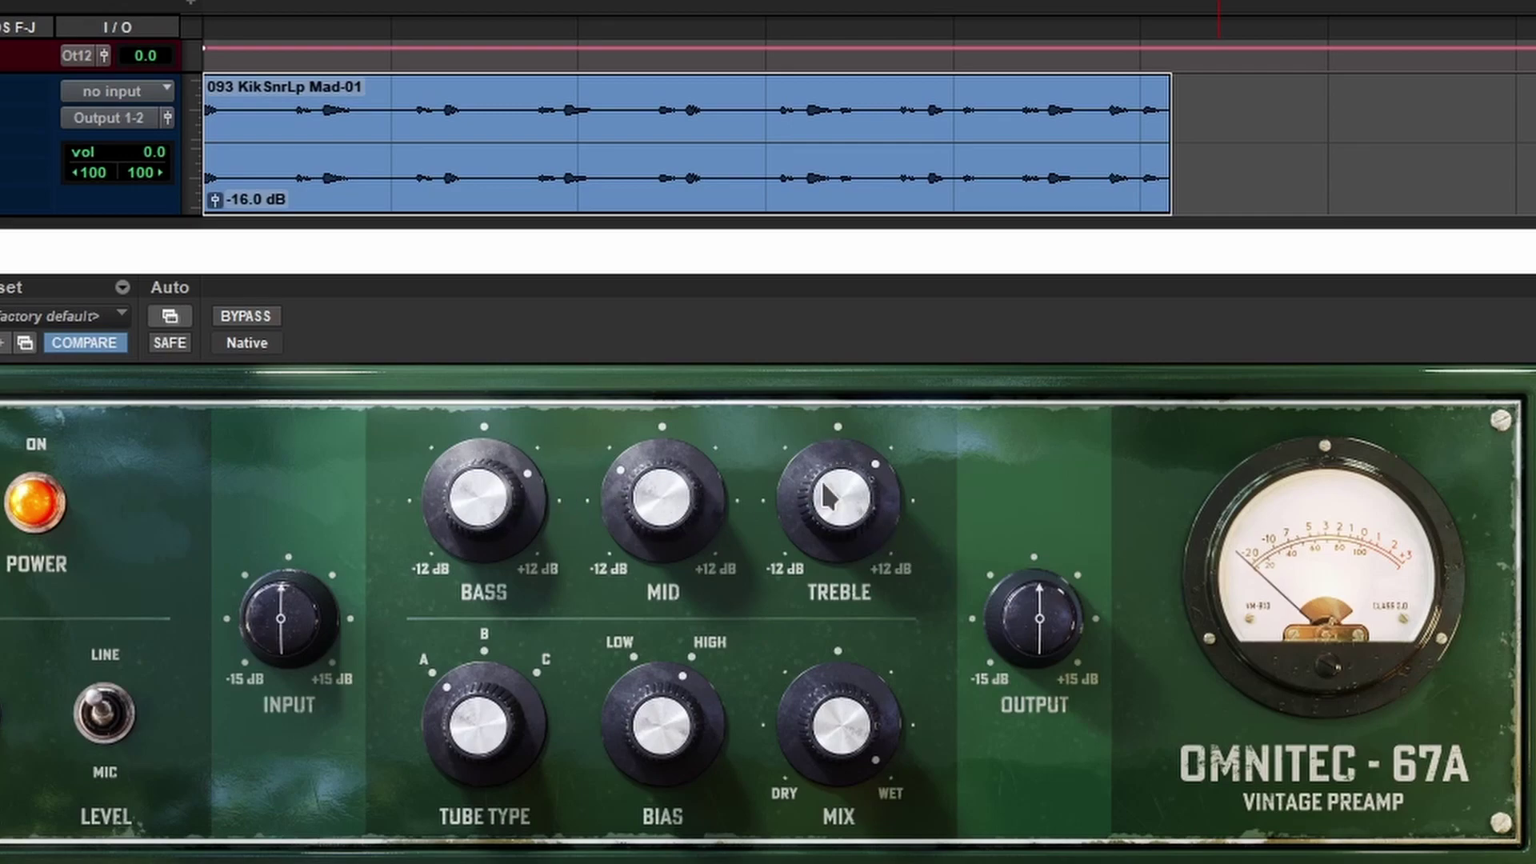
alt+click(420, 522)
alt+click(614, 528)
alt+click(873, 520)
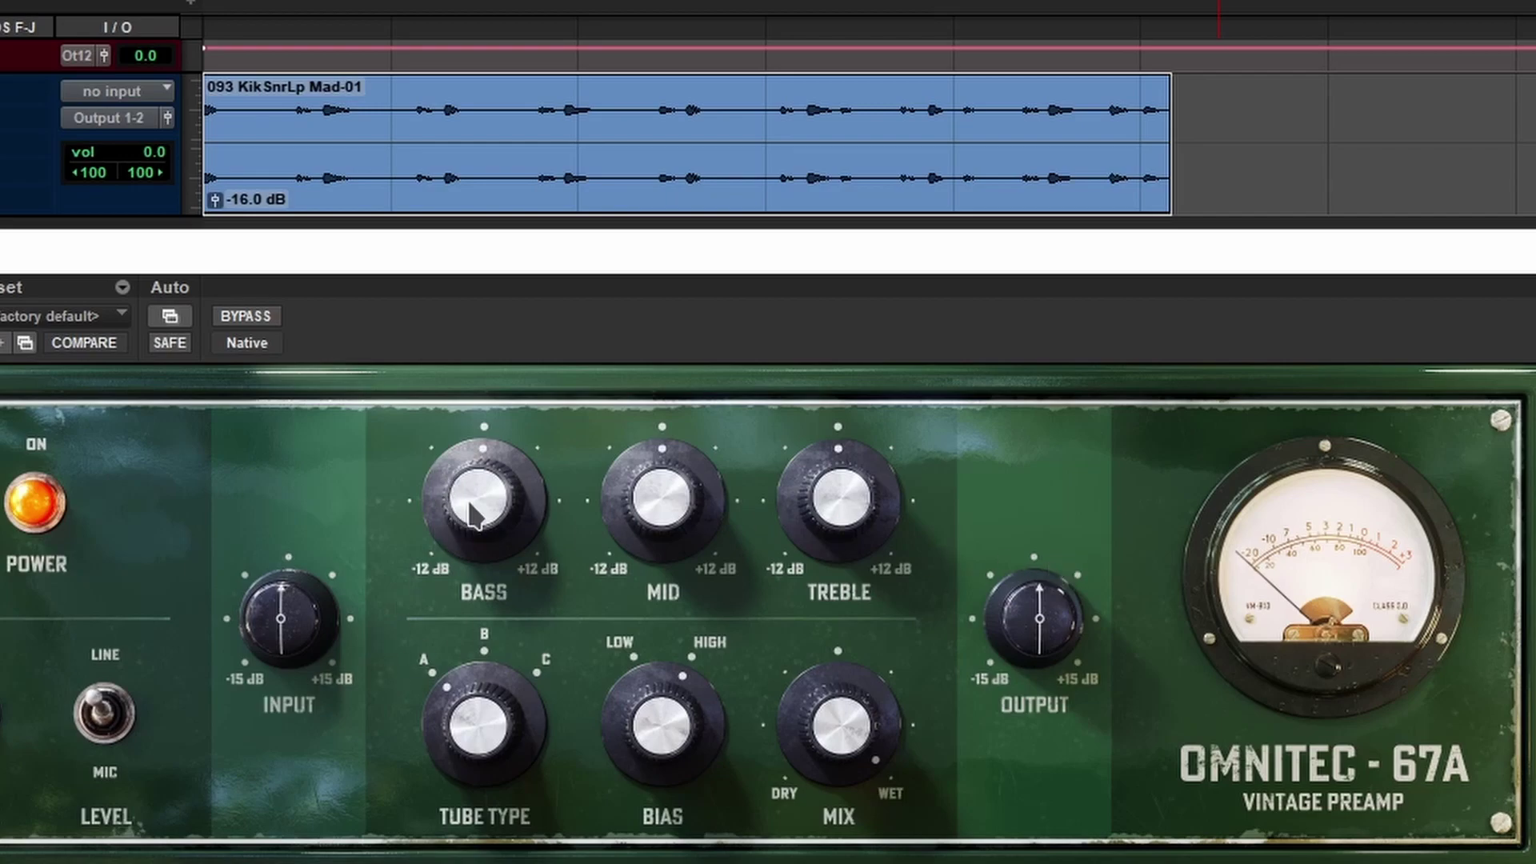
Try the Bass knob in the Host Setting mode, and switch the plug-in's Knob Mode to Circular.
mouse_move(474, 516)
mouse_down()
mouse_move(424, 44)
mouse_move(391, 472)
mouse_move(393, 743)
mouse_move(482, 513)
mouse_up()
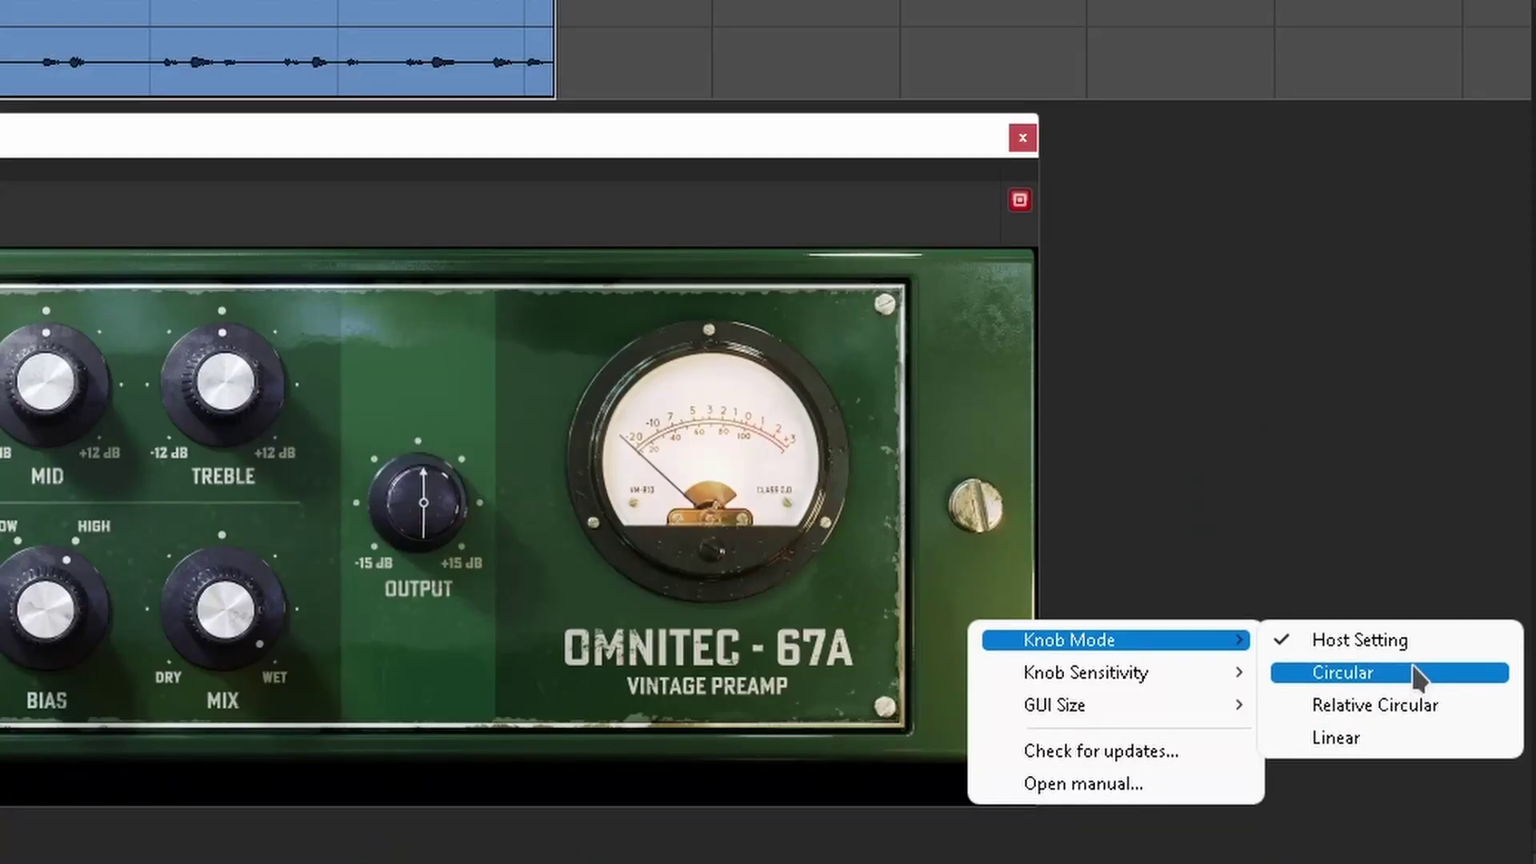
click(1414, 672)
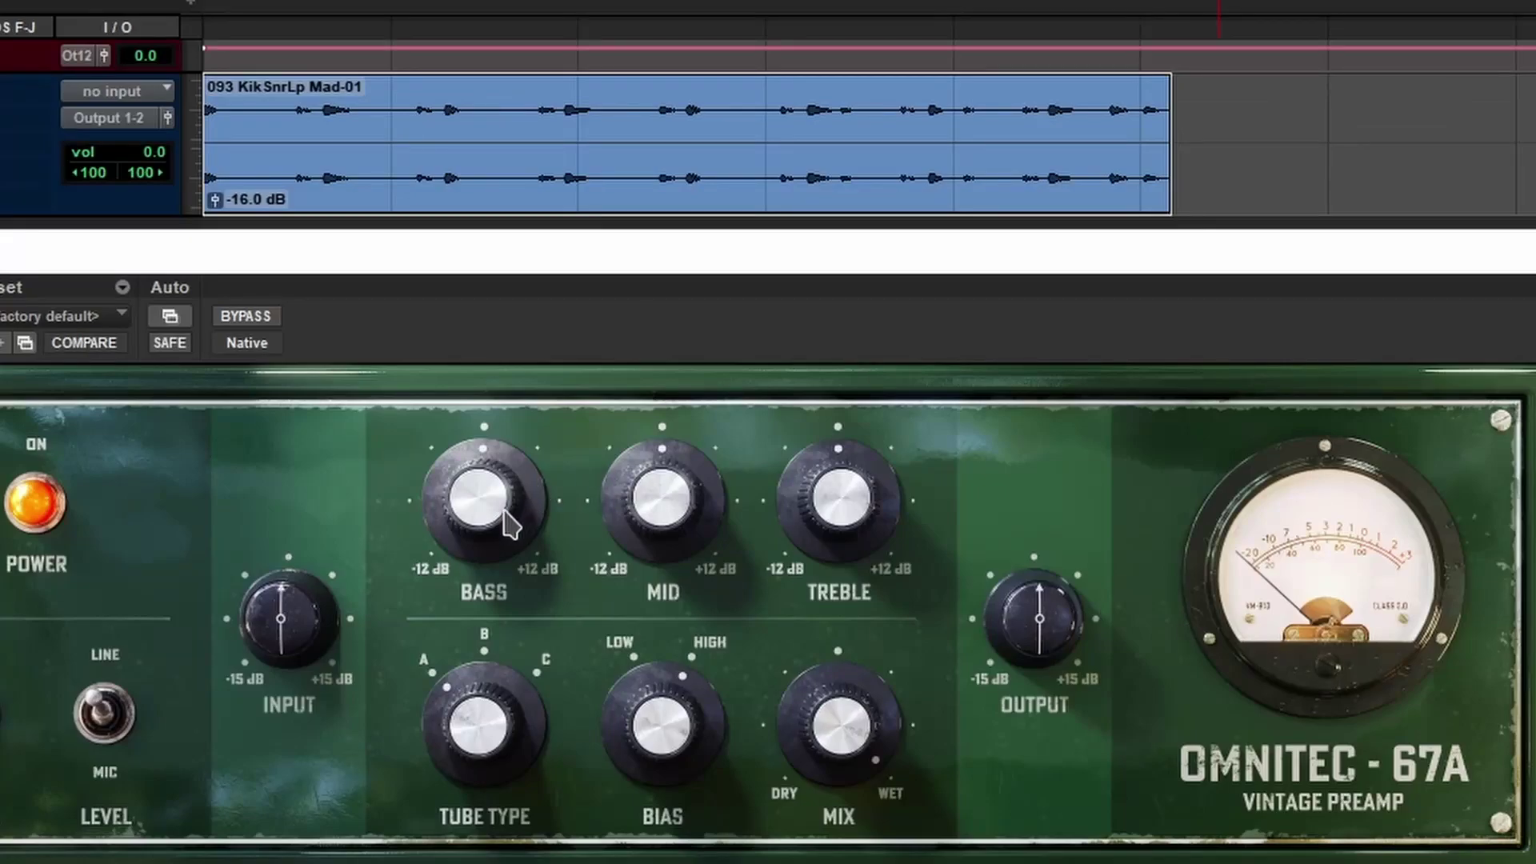
Try turning the Bass knob and reset it to its default, and set the plug-in's Knob Mode to Linear.
drag(491, 403, 564, 328)
double_click(506, 473)
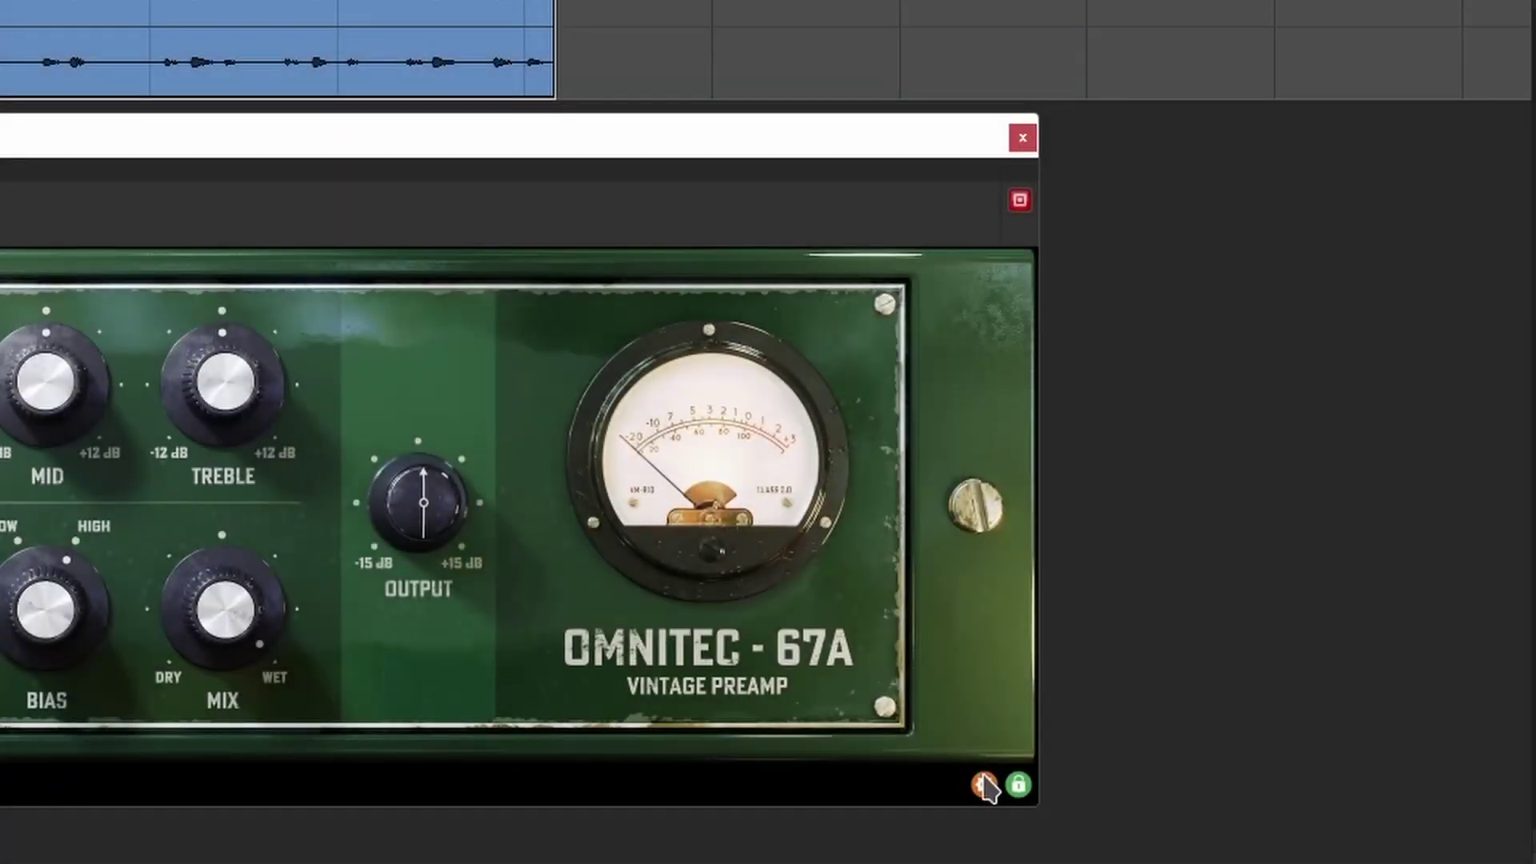
click(989, 784)
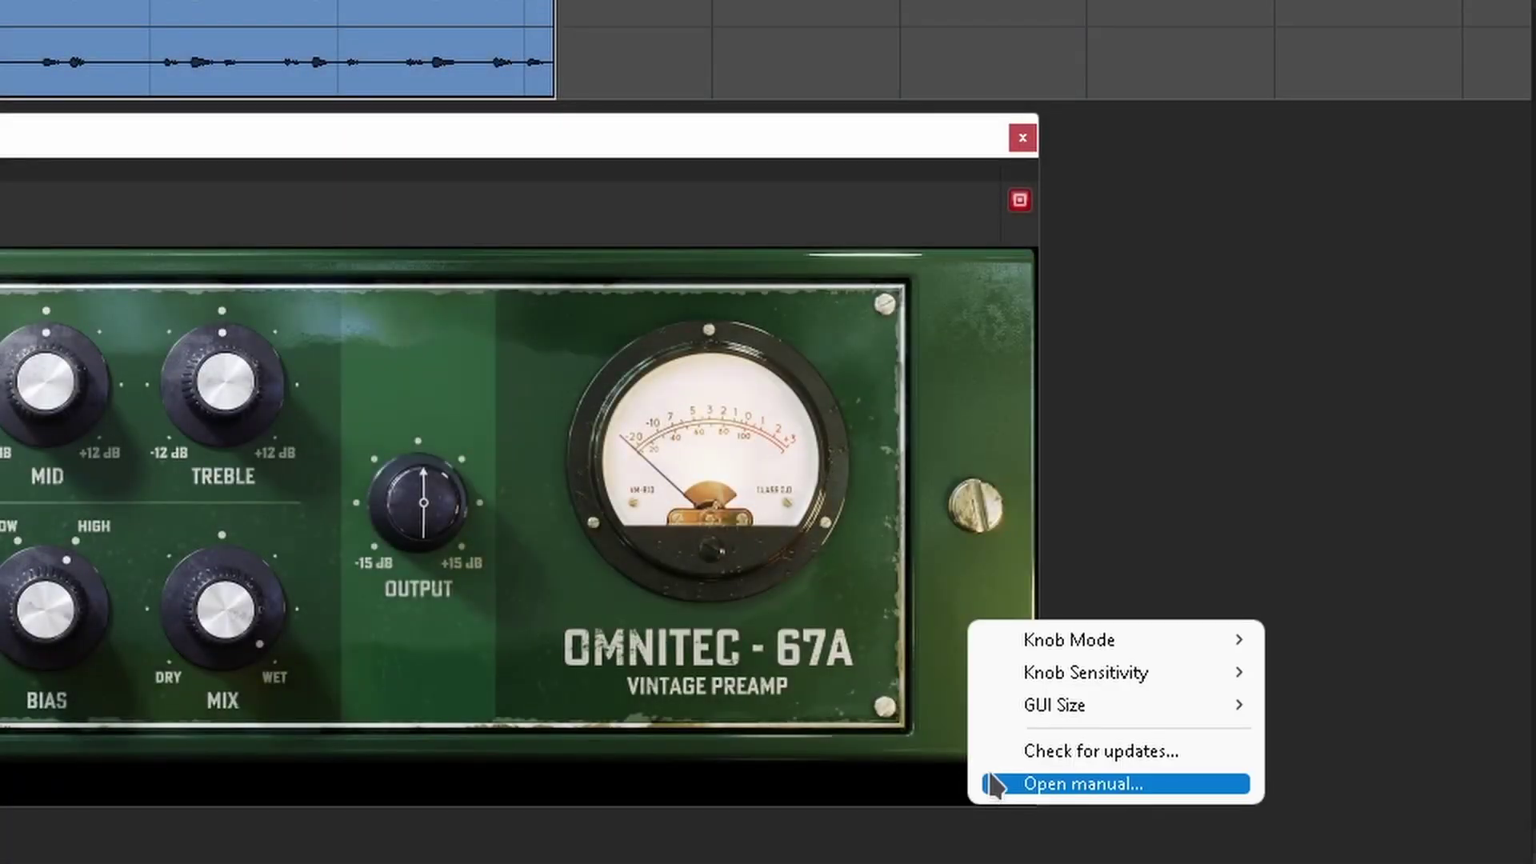
mouse_move(1025, 686)
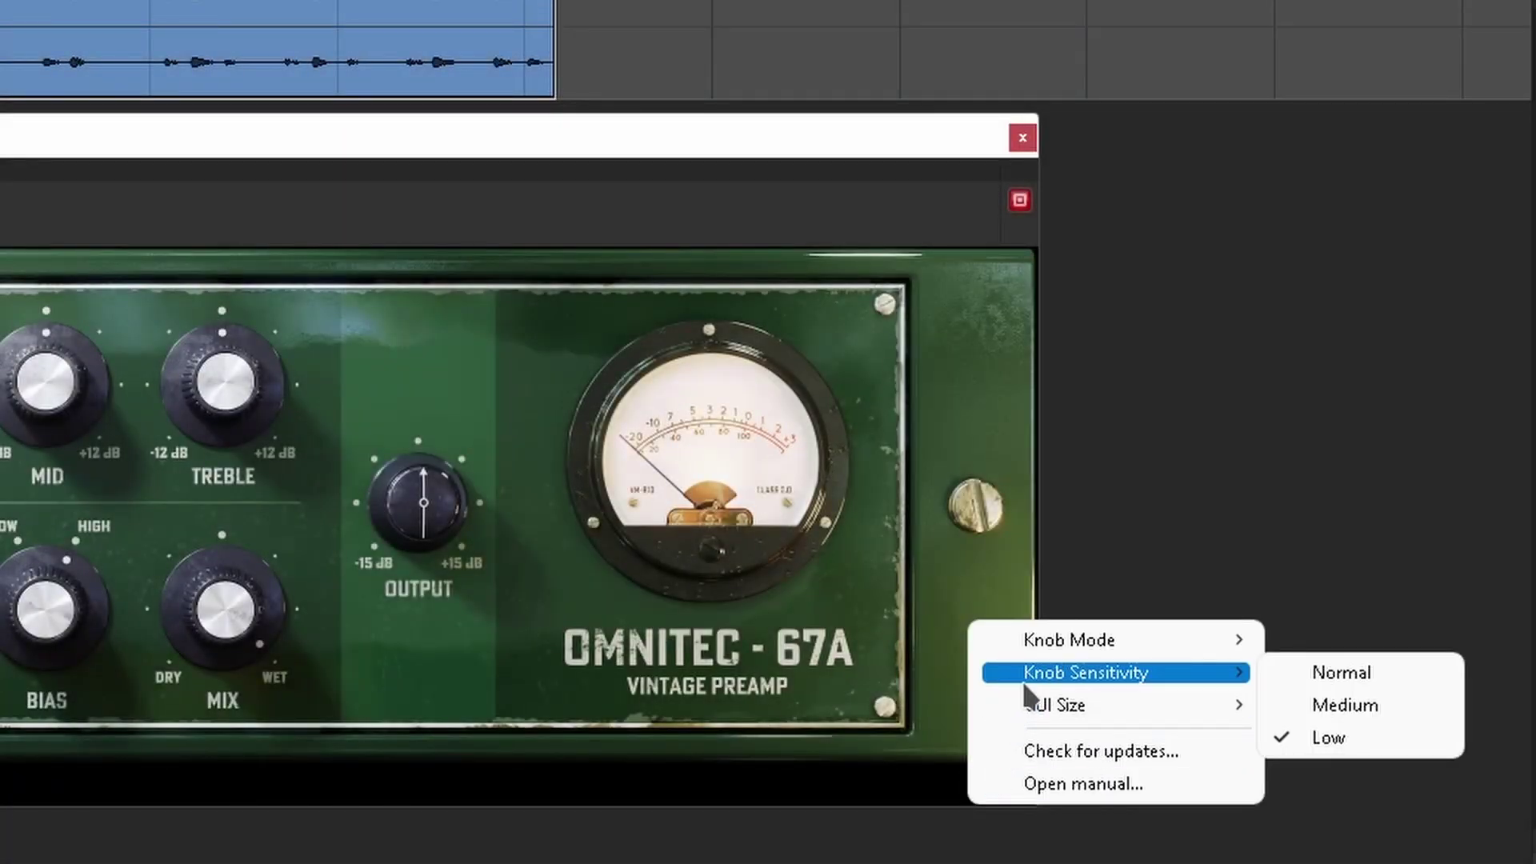
mouse_move(1072, 632)
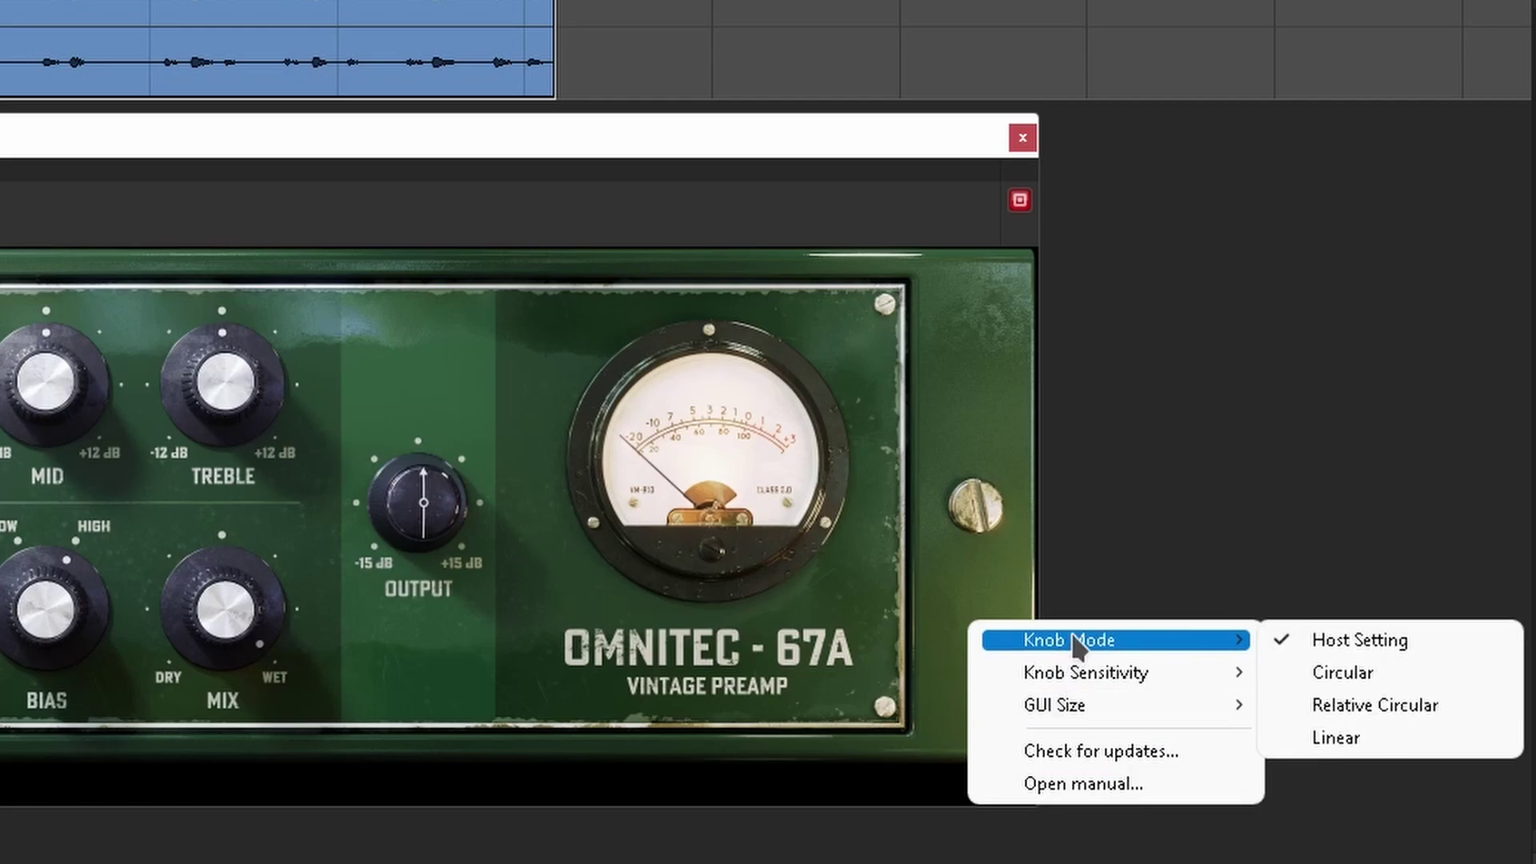
click(1373, 732)
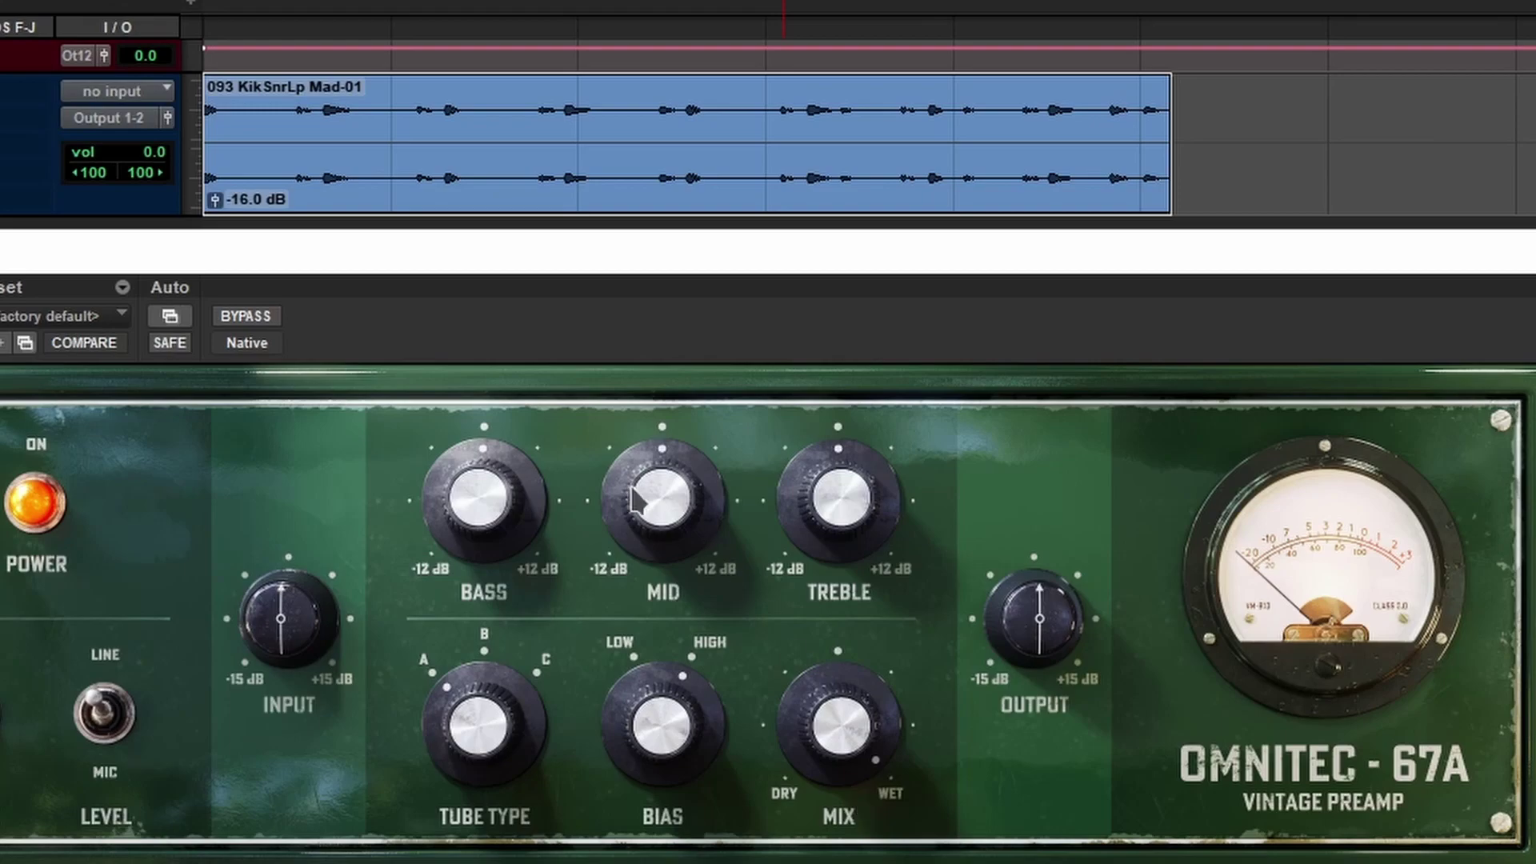
Try the Bass knob in the Linear mode, and compare its response with the Knob Sensitivity set to Normal.
drag(496, 540, 508, 575)
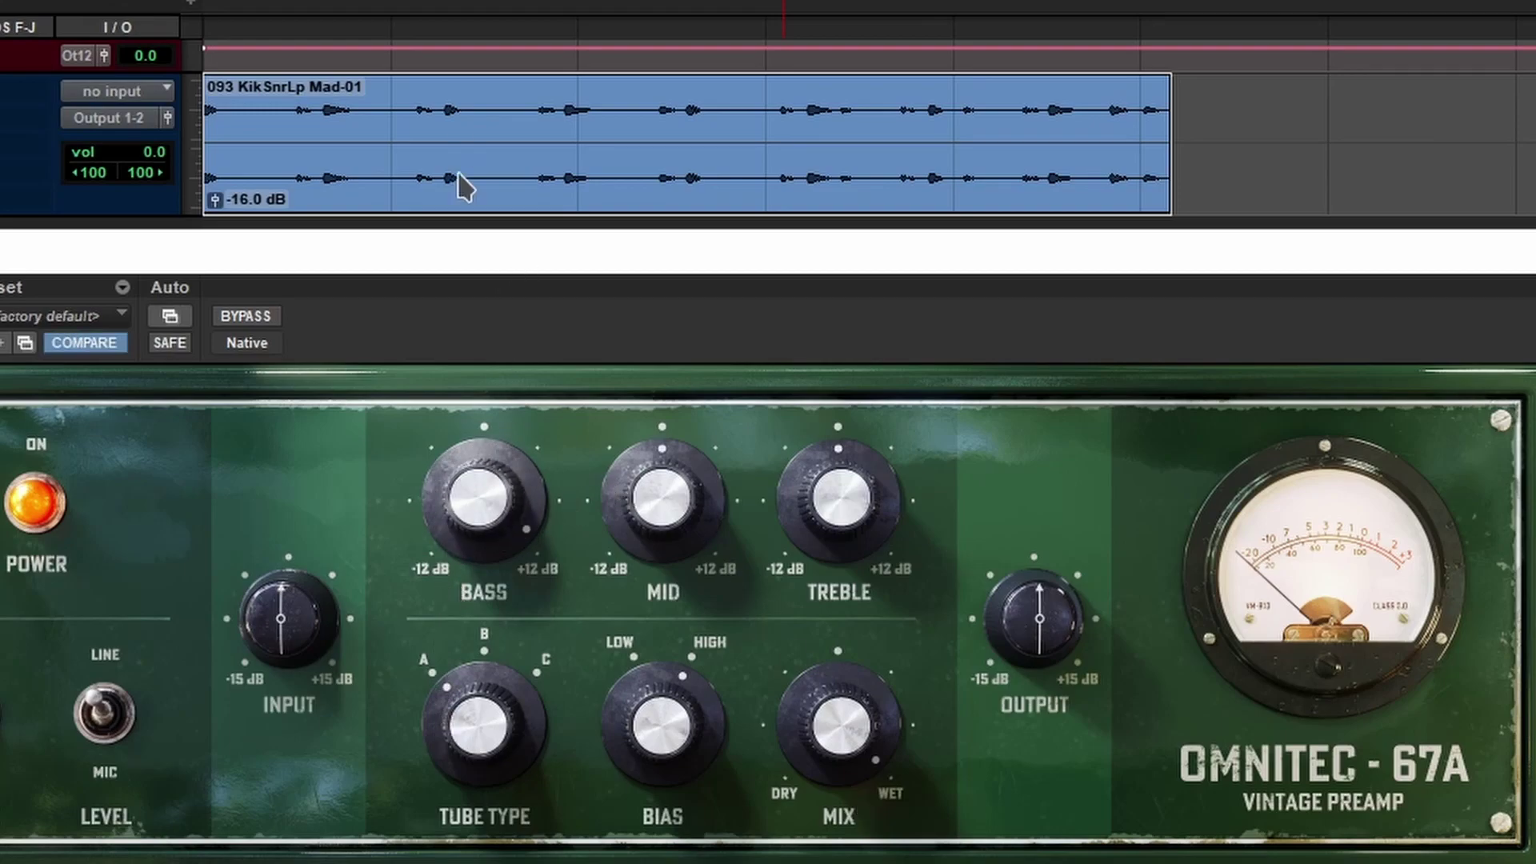
right_click(1535, 737)
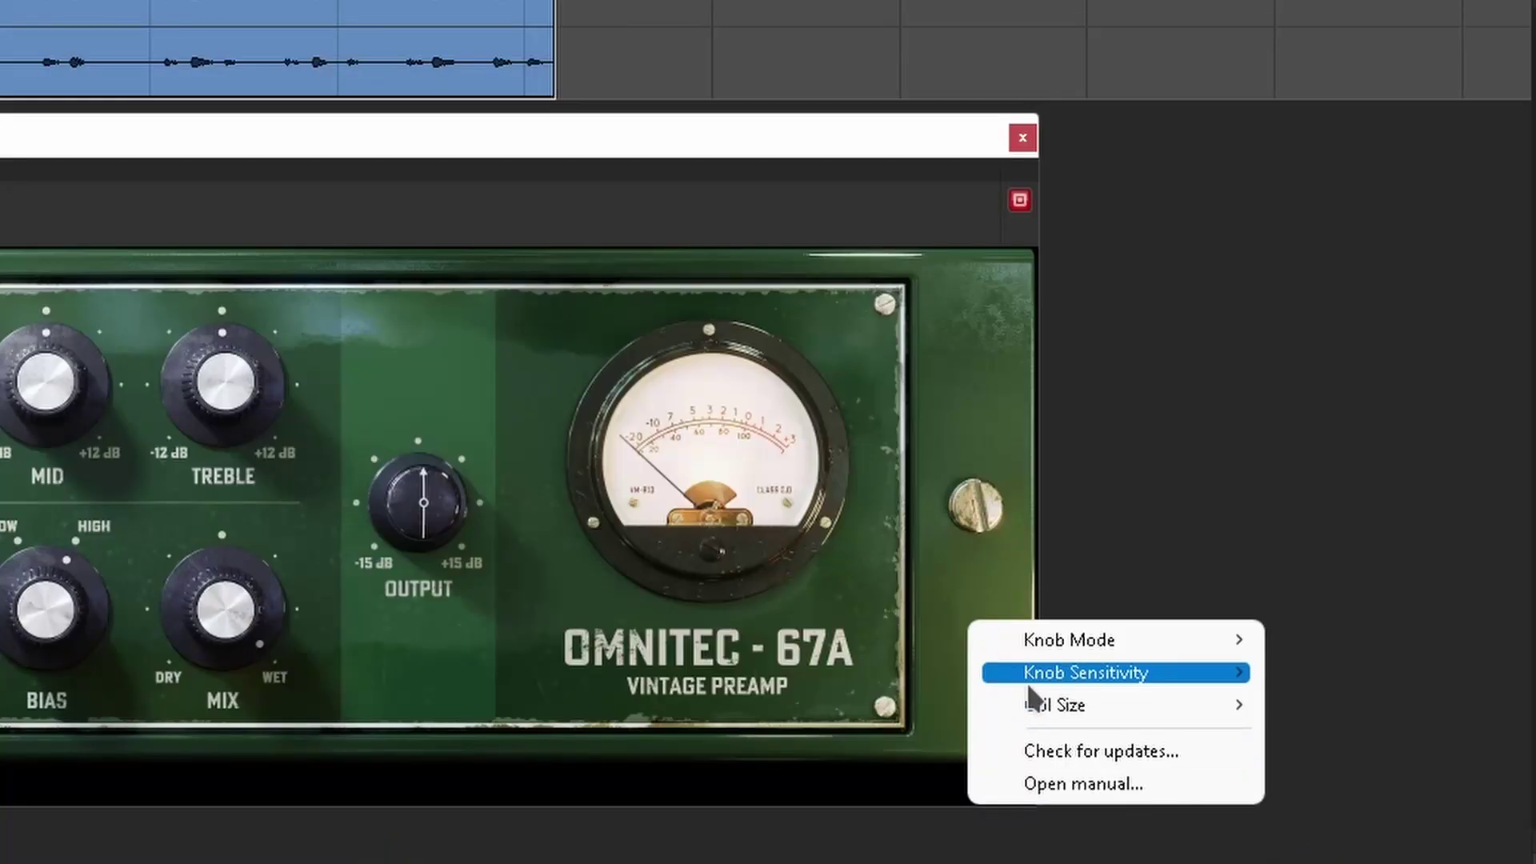
mouse_move(1030, 678)
click(1301, 680)
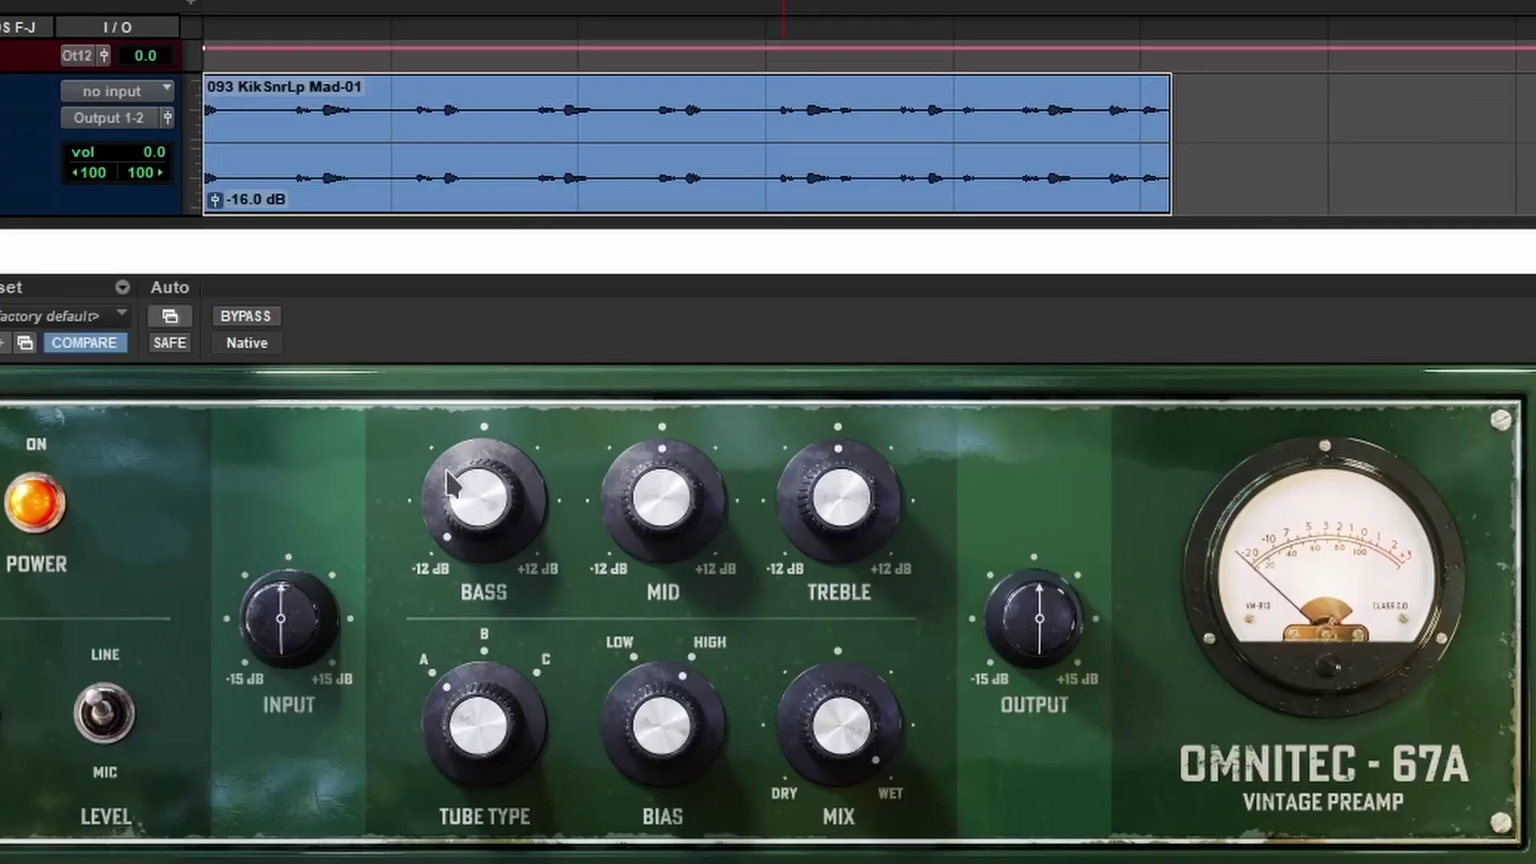
drag(449, 482, 376, 552)
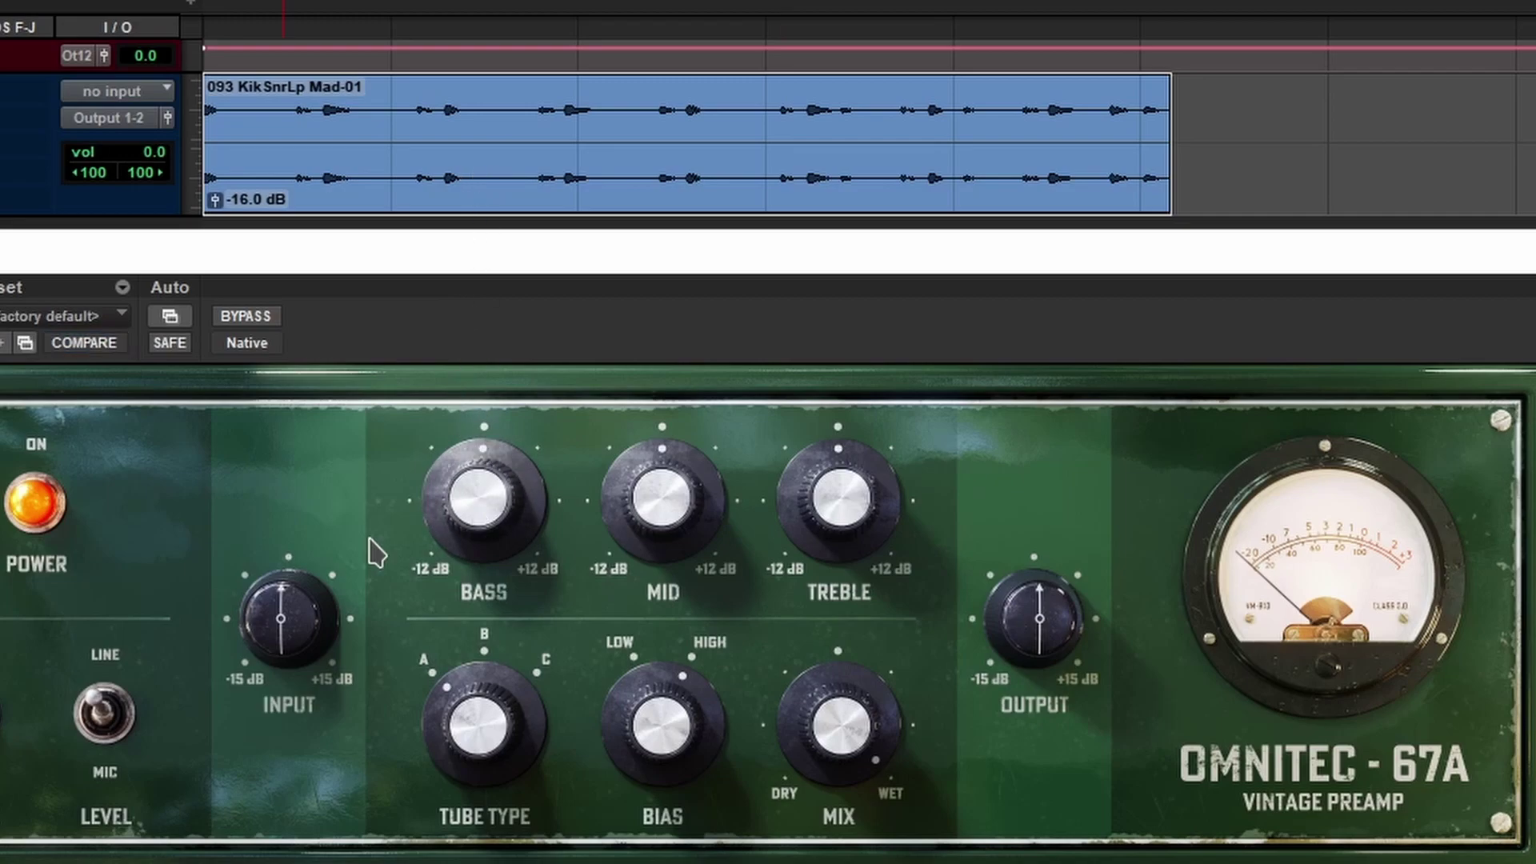
drag(463, 496, 472, 356)
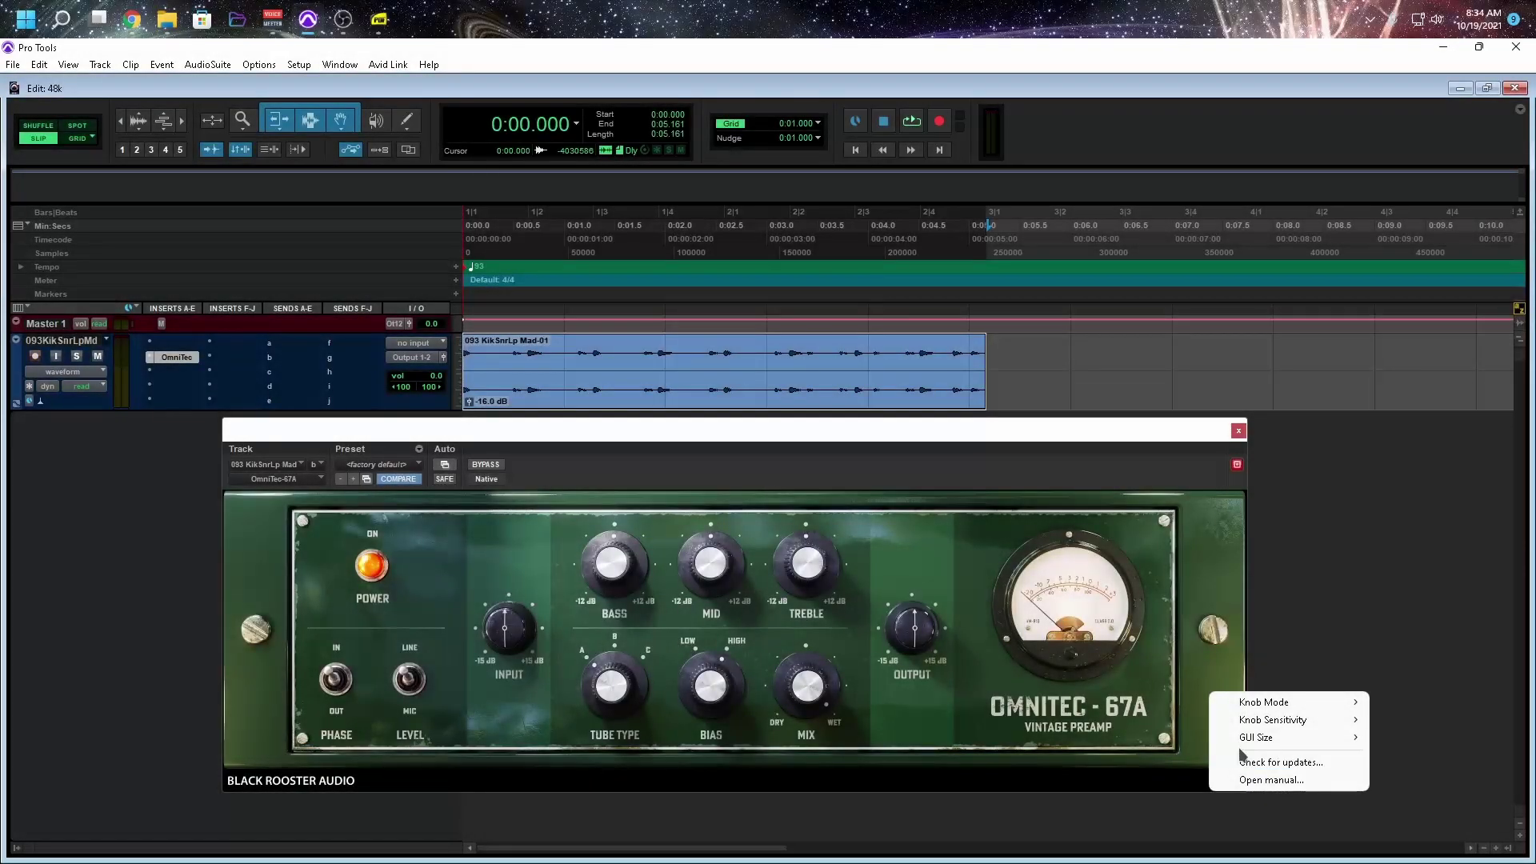
Look at the OmniTec-67A's GUI Size options, and open the plug-in's licensing window.
mouse_move(1249, 740)
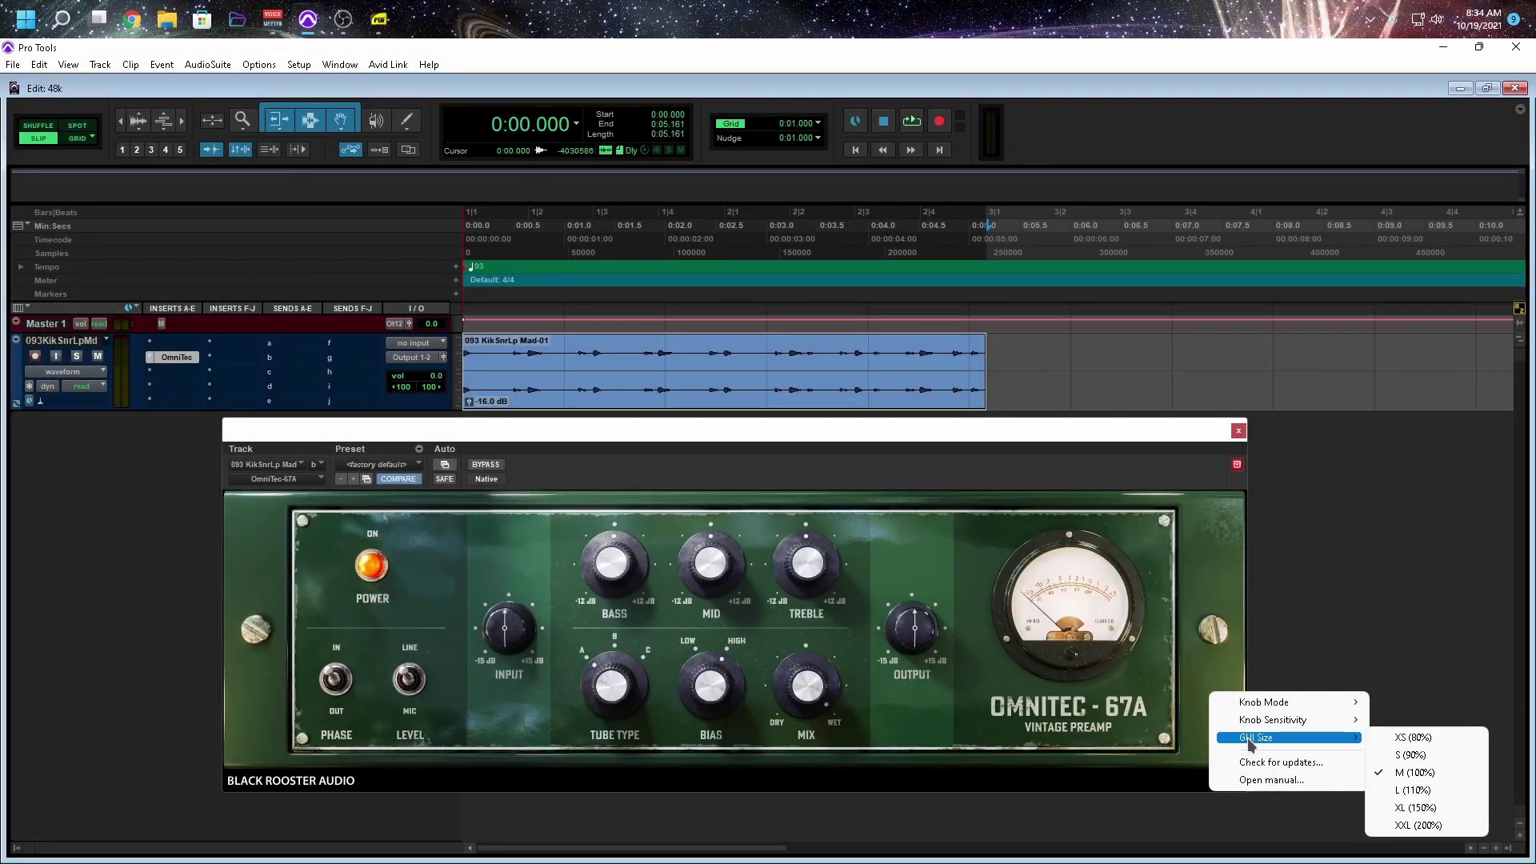
click(1238, 781)
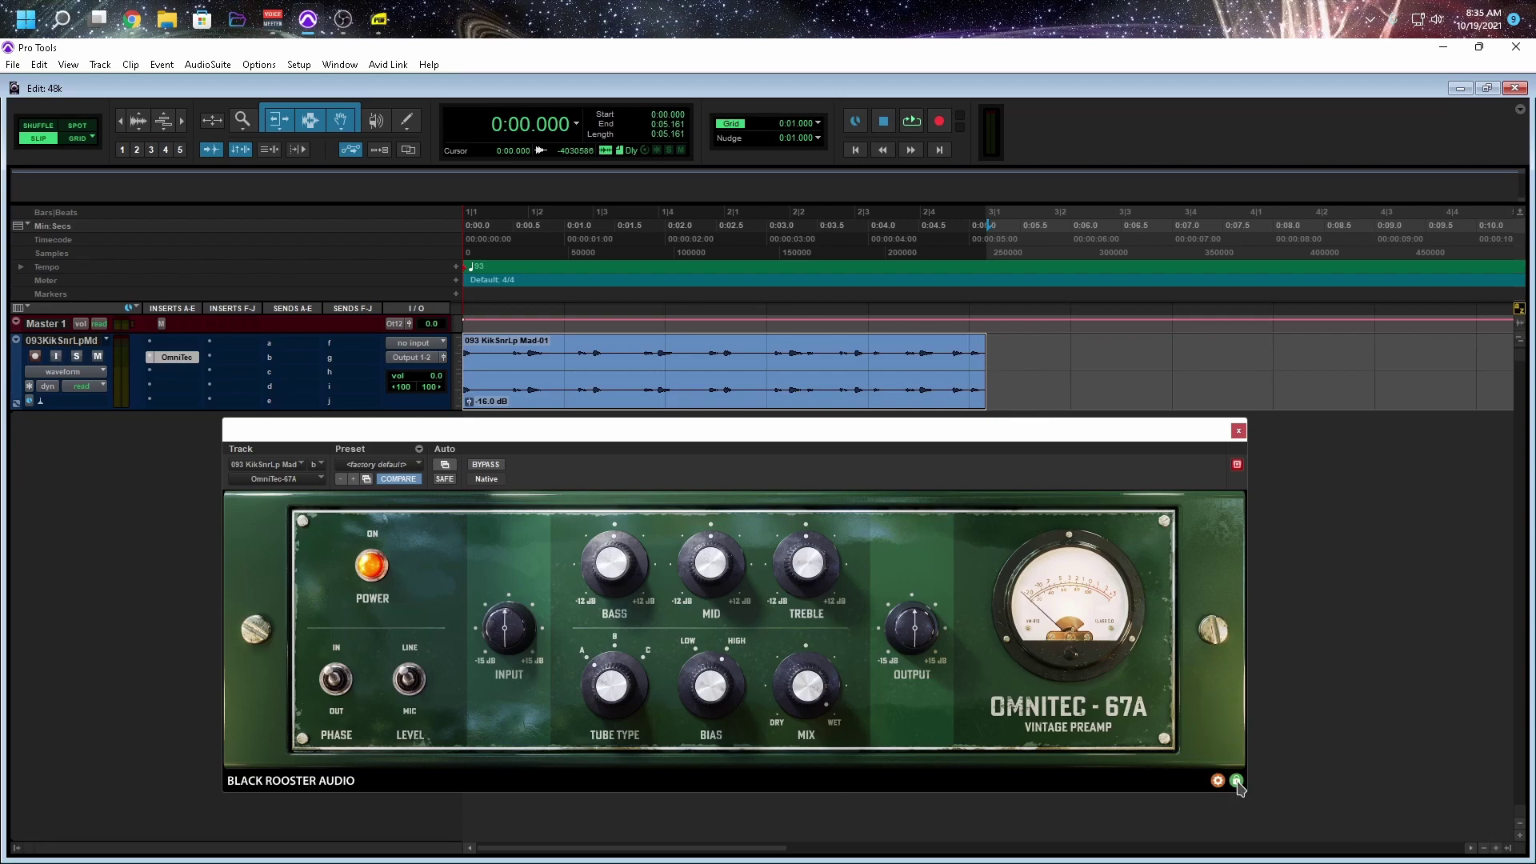
click(1236, 781)
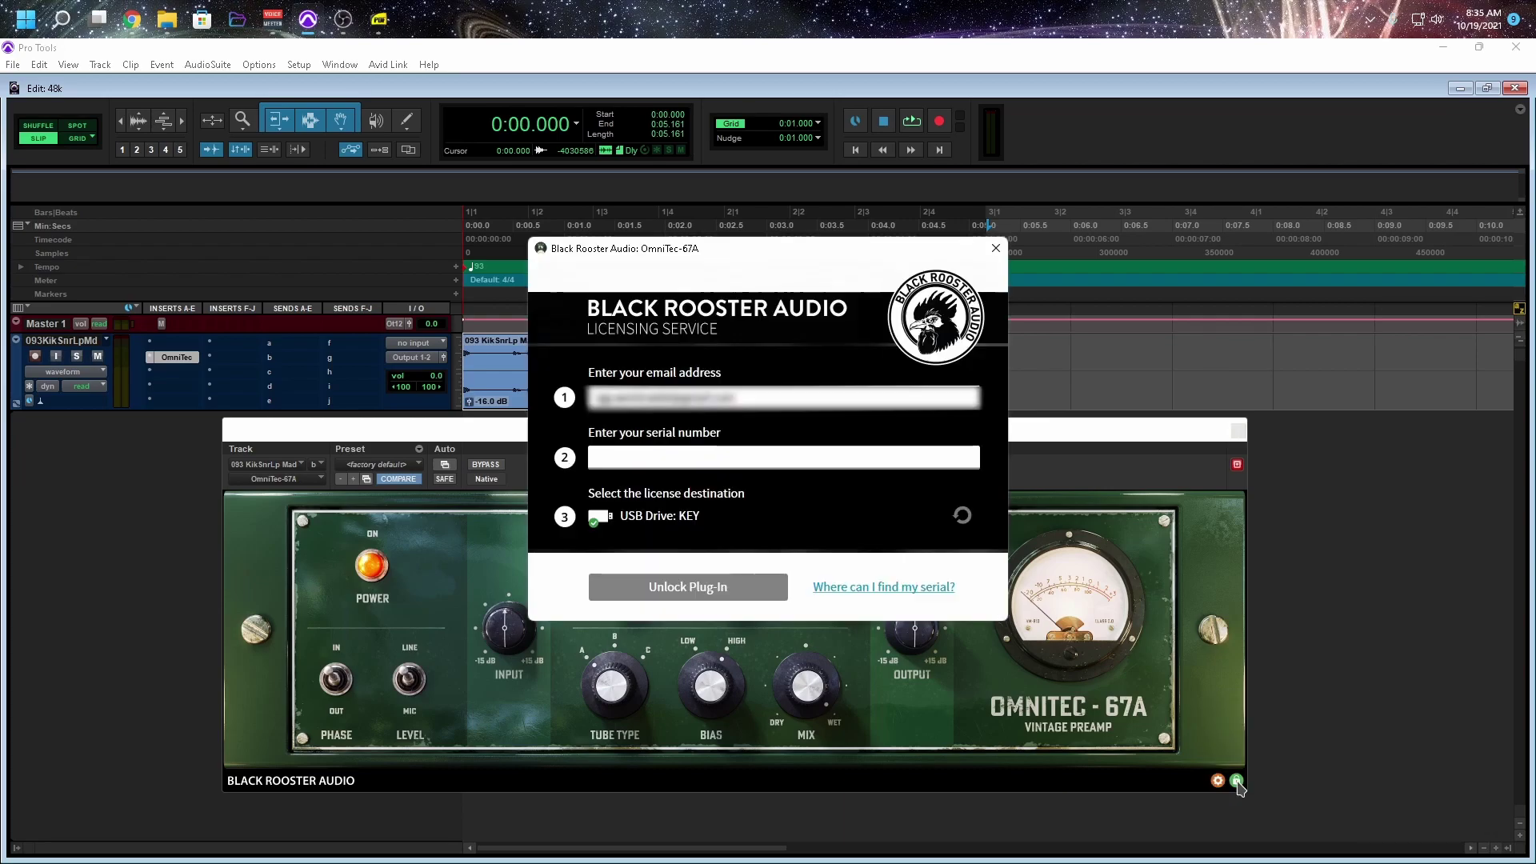